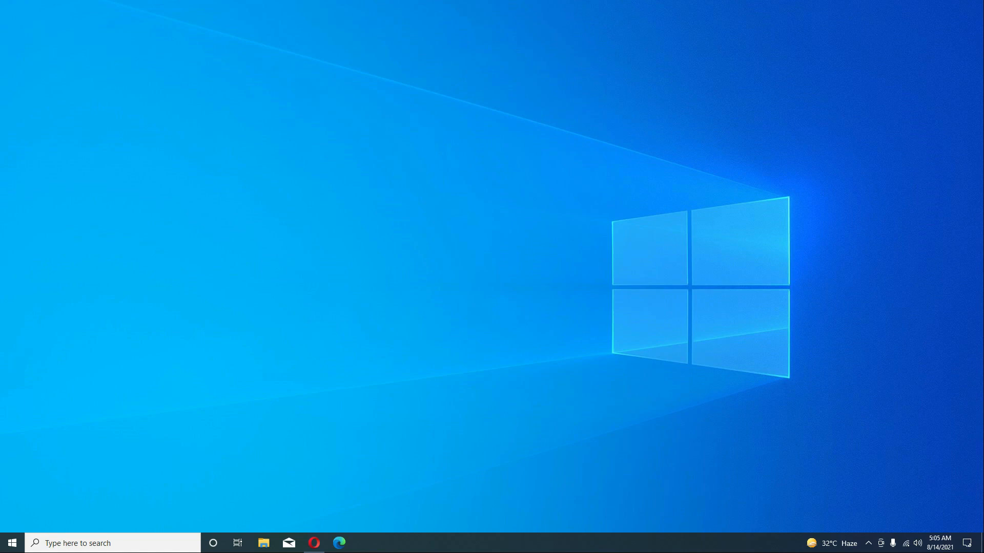
- Switch to the Opera browser, search Google for flutter and open the official flutter.dev site from the results
{"action": "left_click", "coordinate": [314, 542]}
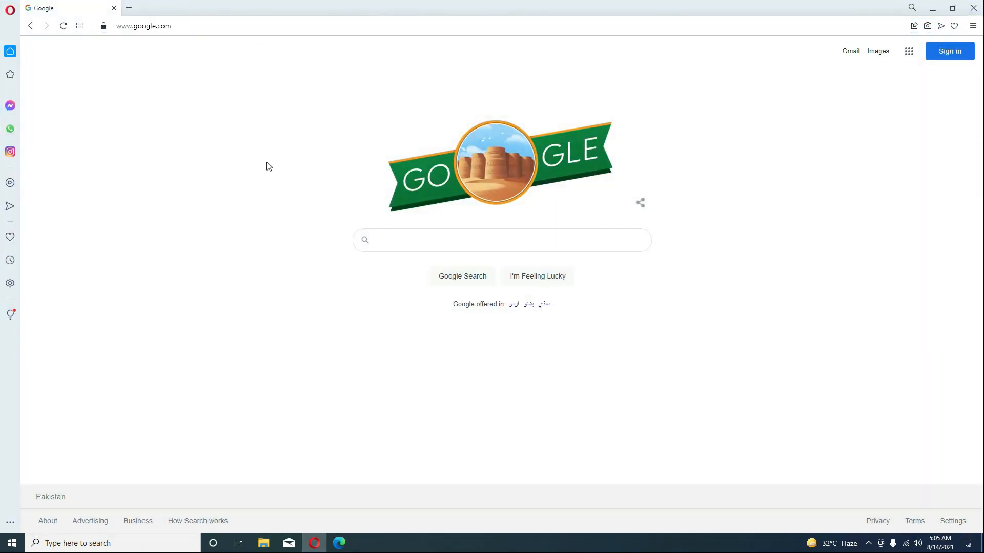
{"action": "left_click", "coordinate": [421, 237]}
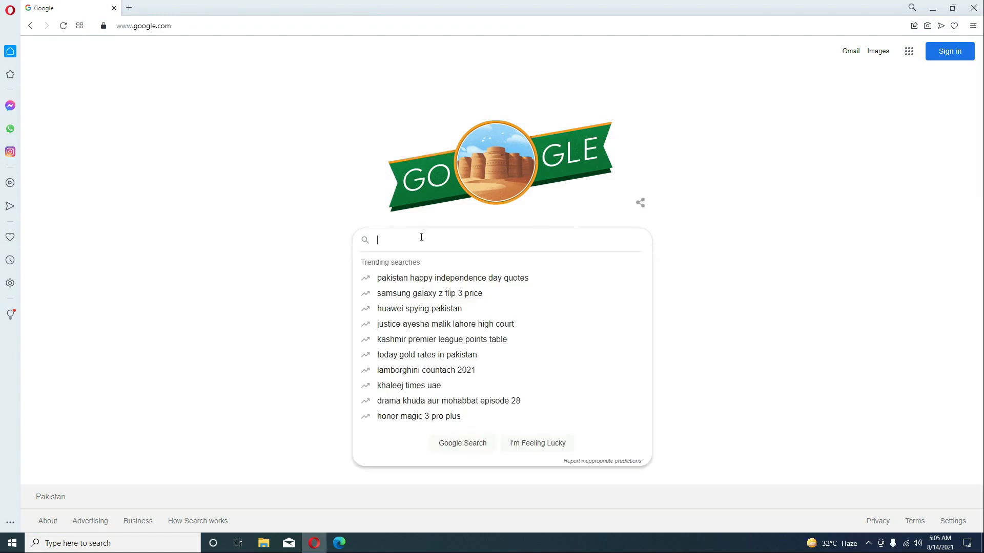
{"action": "type", "text": "flutter"}
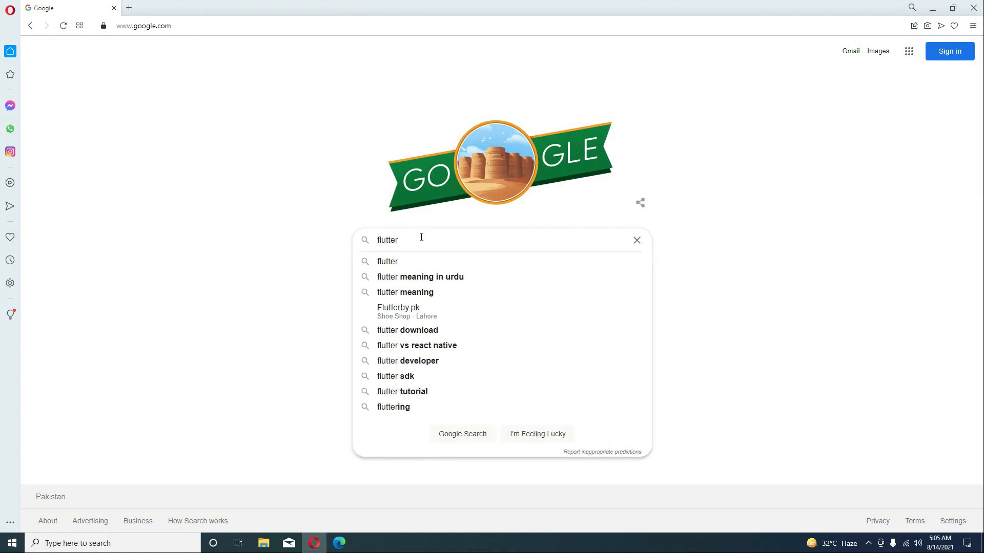
{"action": "key", "text": "Return"}
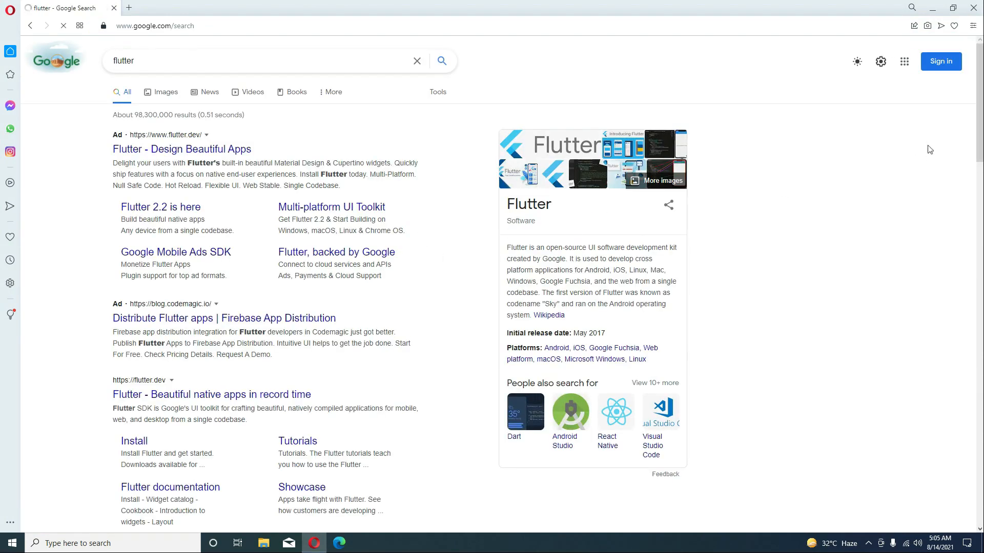
{"action": "left_click_drag", "start_coordinate": [979, 137], "coordinate": [980, 186]}
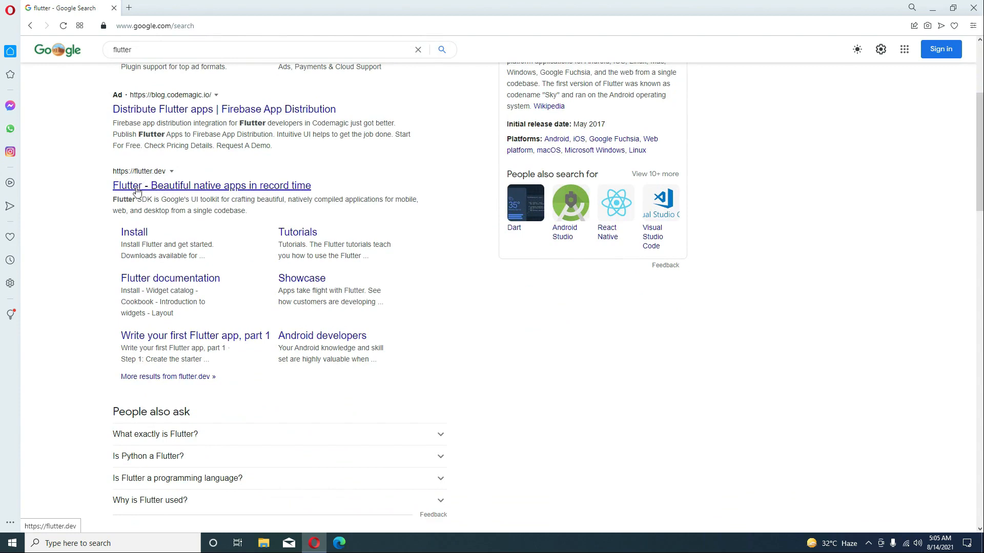
{"action": "left_click", "coordinate": [203, 191]}
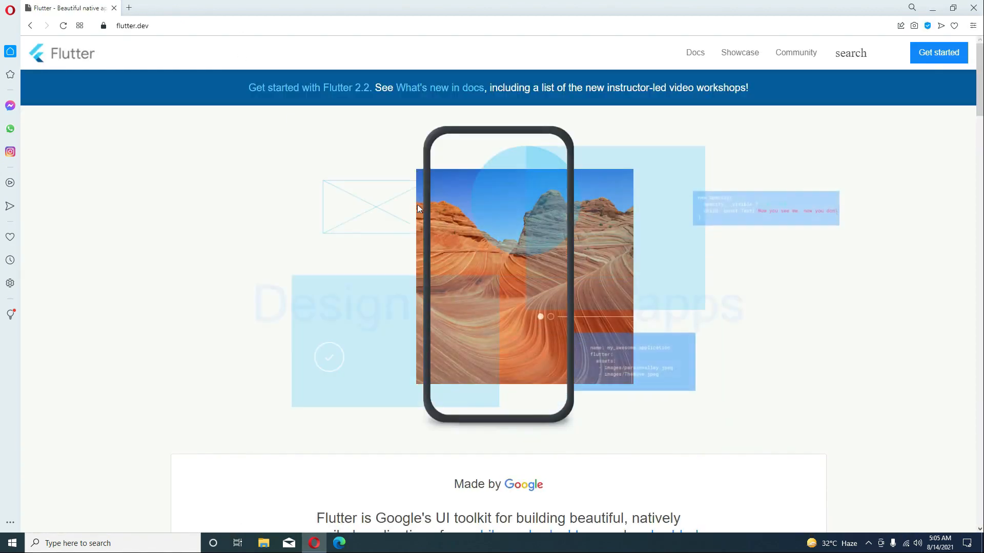
- Download the Windows SDK bundle flutter_windows_2.2.3-stable.zip from the Flutter site's getting-started installation guide
{"action": "left_click", "coordinate": [305, 26]}
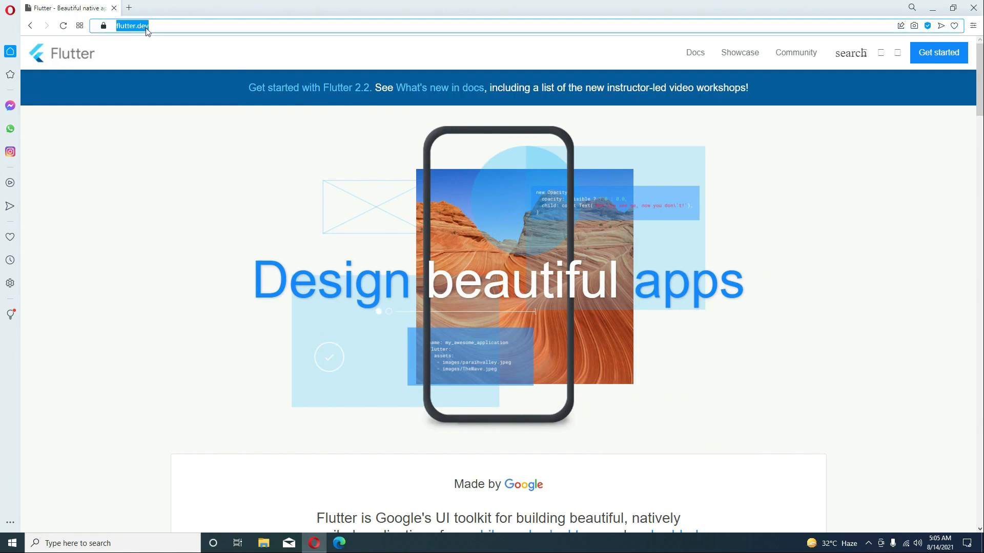
{"action": "left_click", "coordinate": [819, 170]}
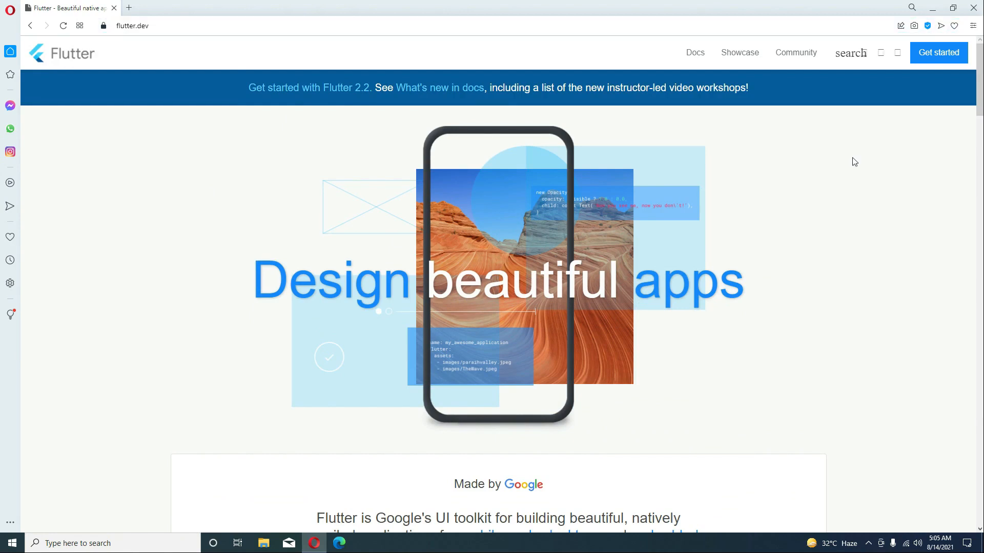
{"action": "left_click", "coordinate": [934, 57]}
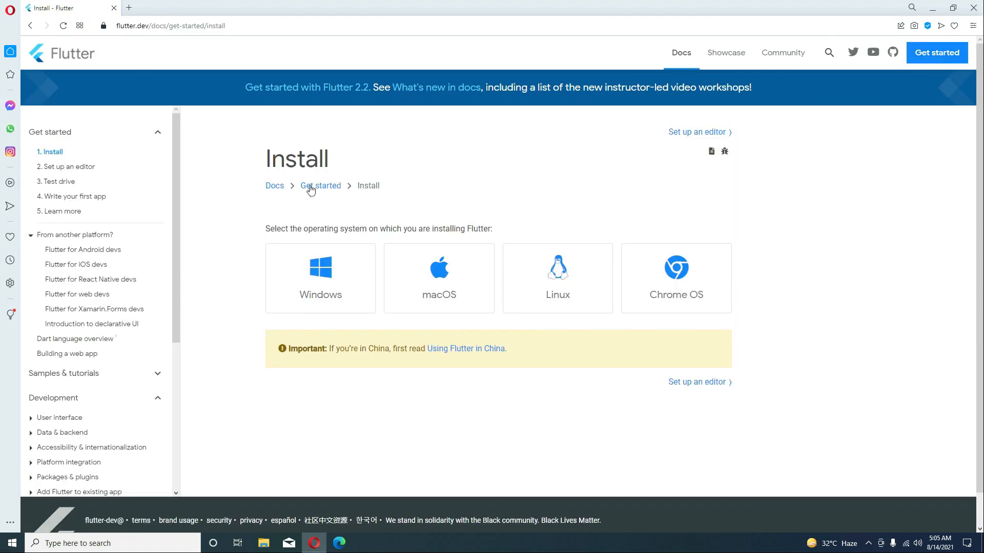
{"action": "left_click", "coordinate": [318, 288]}
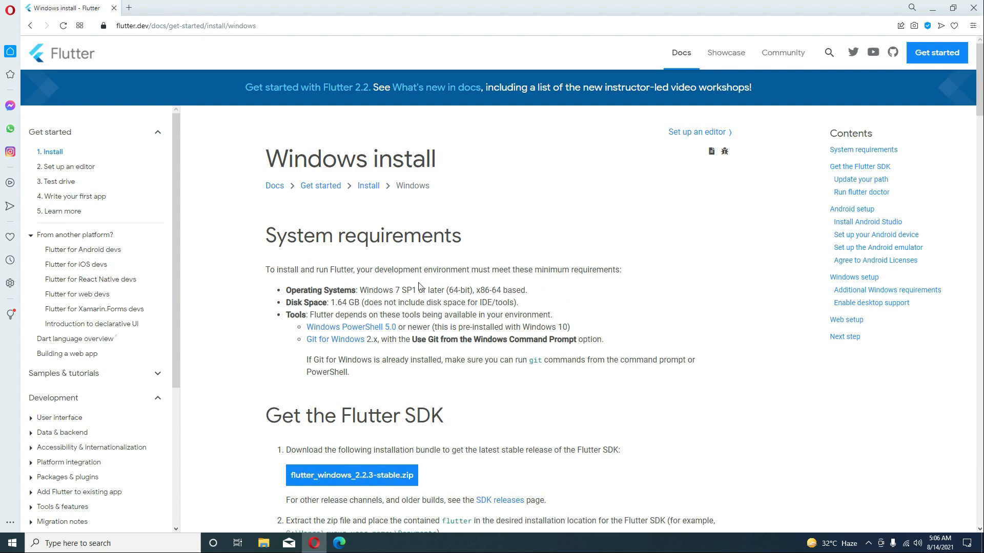
{"action": "left_click_drag", "start_coordinate": [979, 93], "coordinate": [978, 103]}
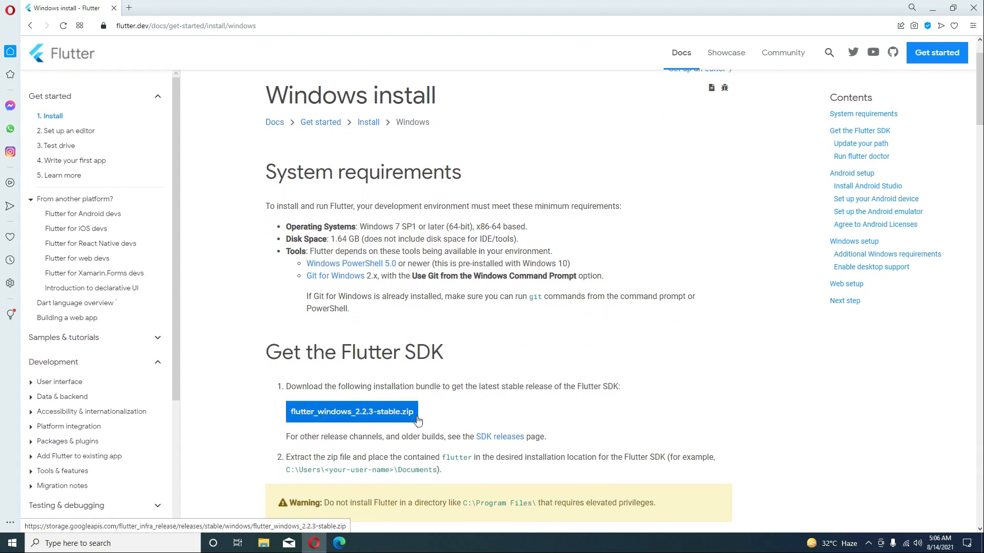
{"action": "left_click", "coordinate": [343, 416]}
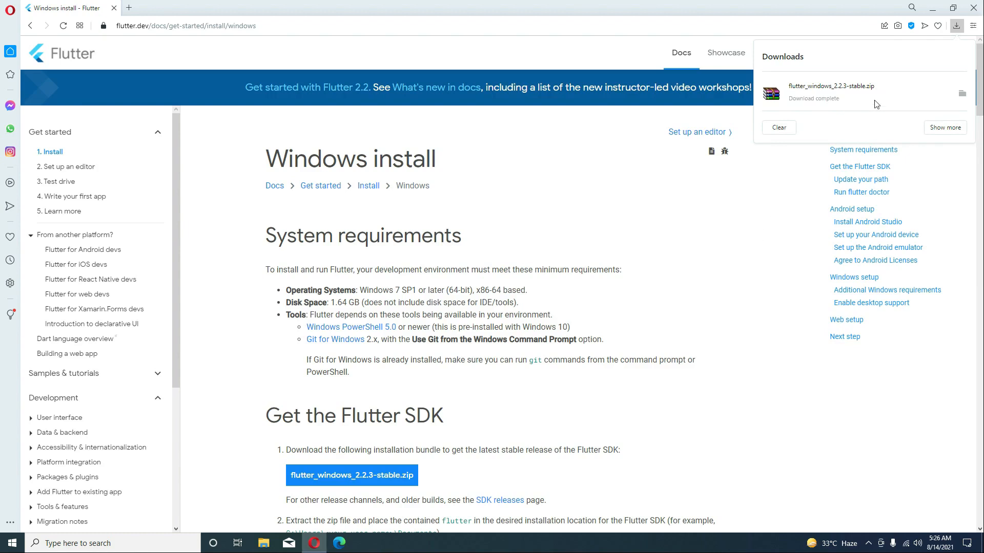
- Move the downloaded flutter_windows_2.2.3-stable archive from the Downloads folder to the root of Local Disk (C:)
{"action": "left_click", "coordinate": [964, 97]}
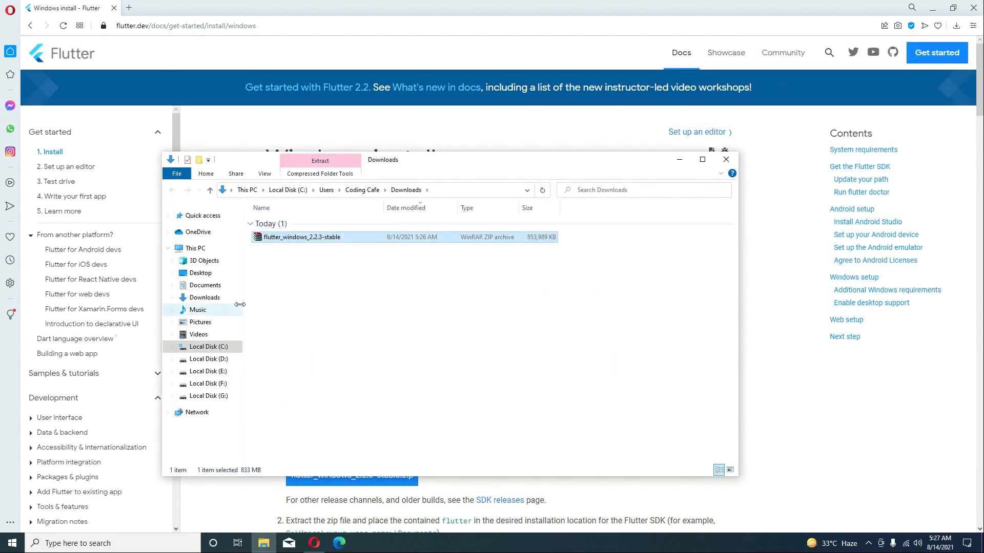
{"action": "left_click", "coordinate": [205, 299]}
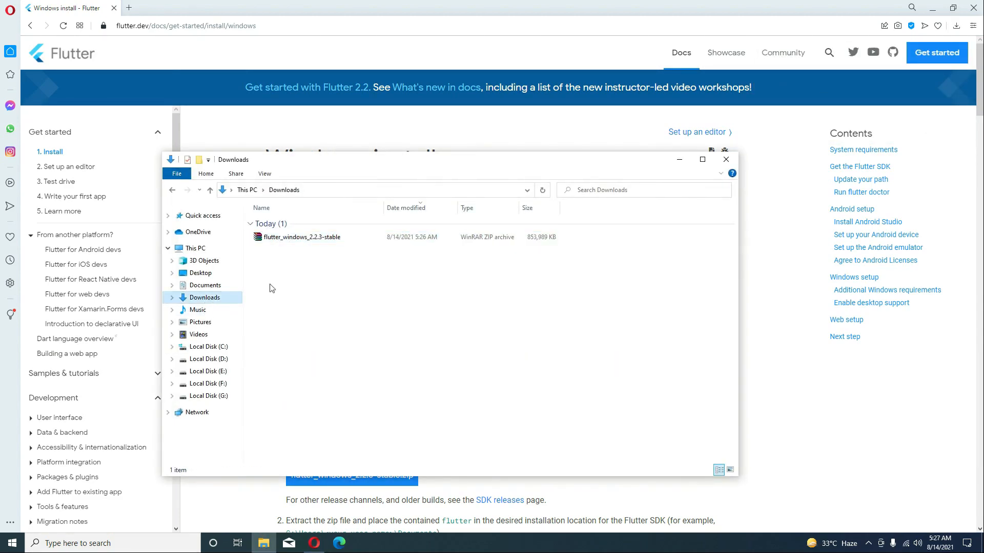
{"action": "right_click", "coordinate": [281, 237]}
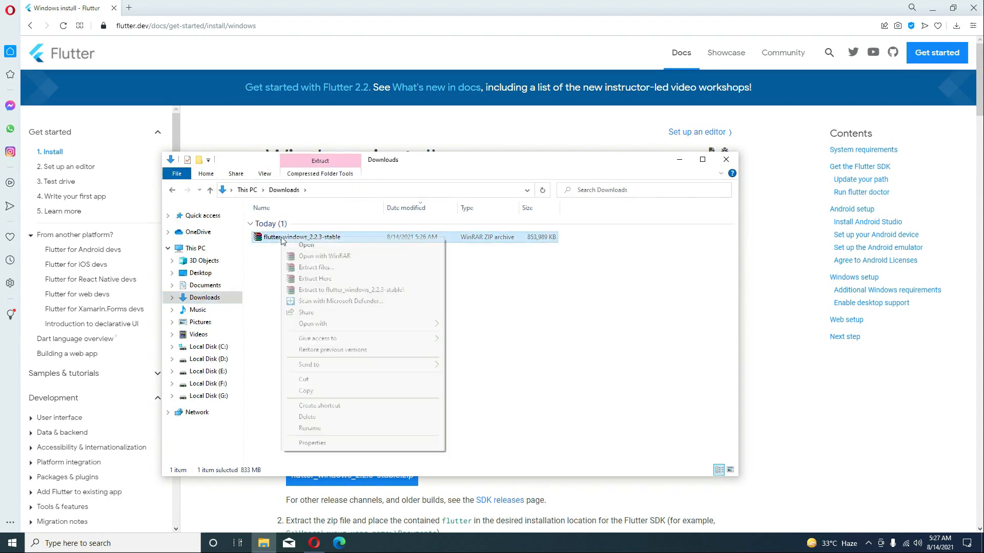
{"action": "left_click", "coordinate": [315, 379]}
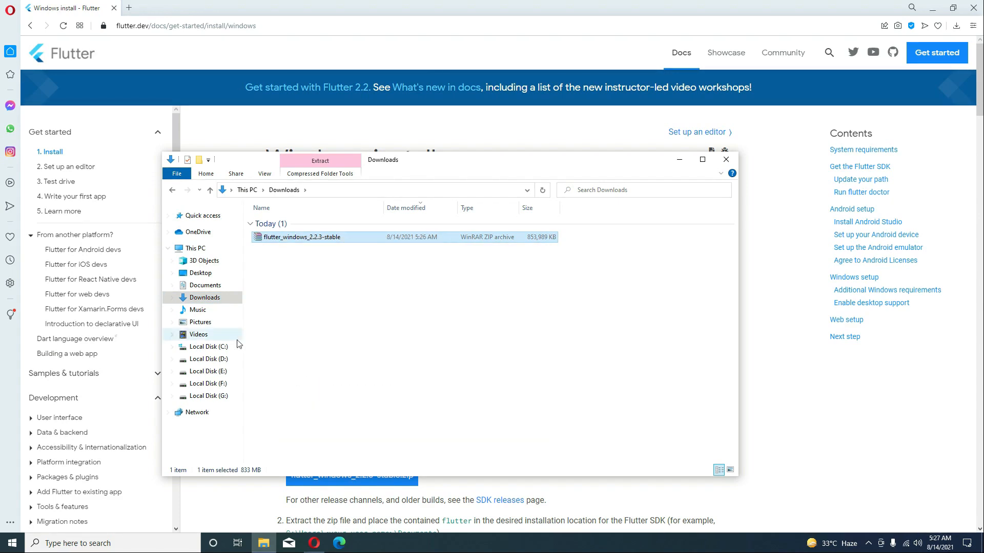
{"action": "left_click", "coordinate": [210, 248]}
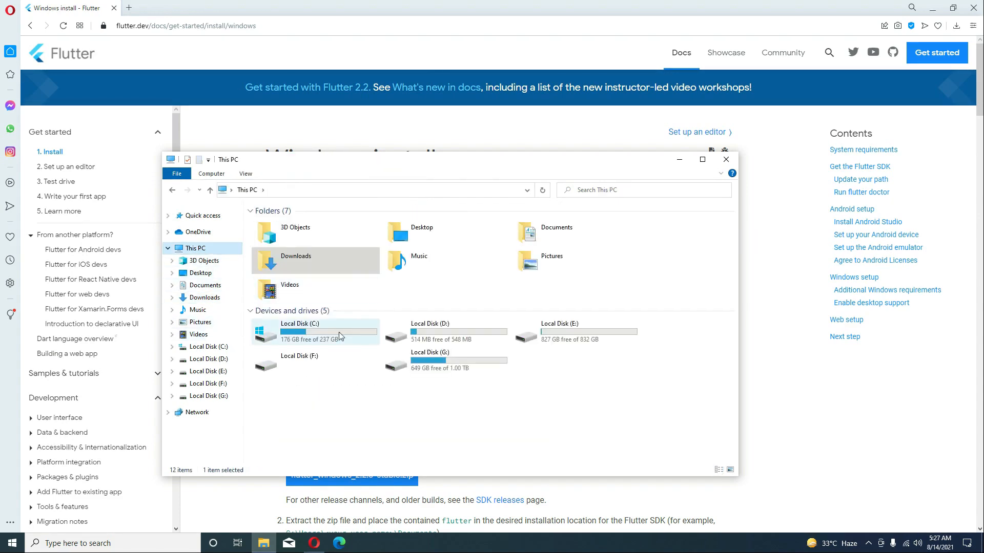
{"action": "left_click", "coordinate": [306, 332]}
{"action": "double_click", "coordinate": [306, 332]}
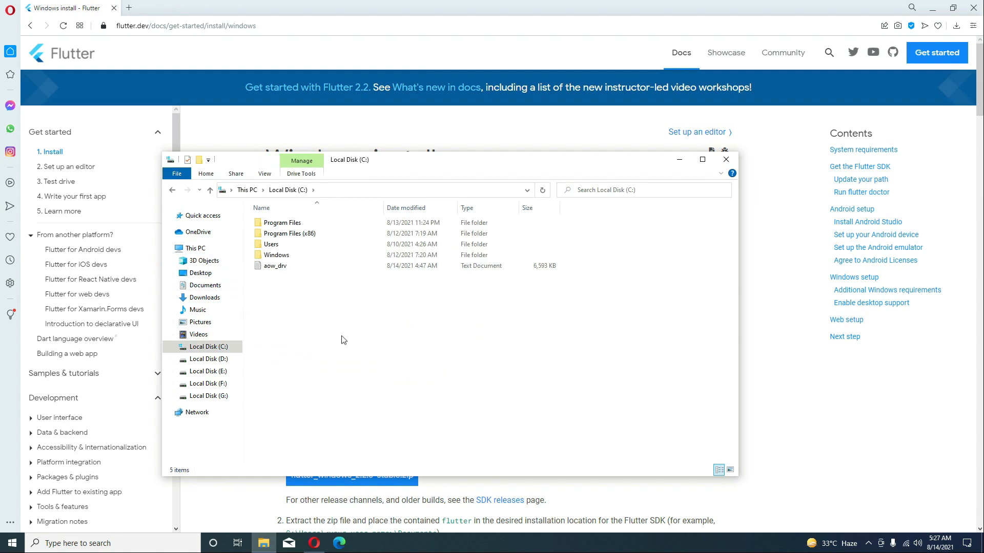
{"action": "right_click", "coordinate": [320, 337]}
{"action": "left_click", "coordinate": [357, 402]}
{"action": "left_click", "coordinate": [222, 204]}
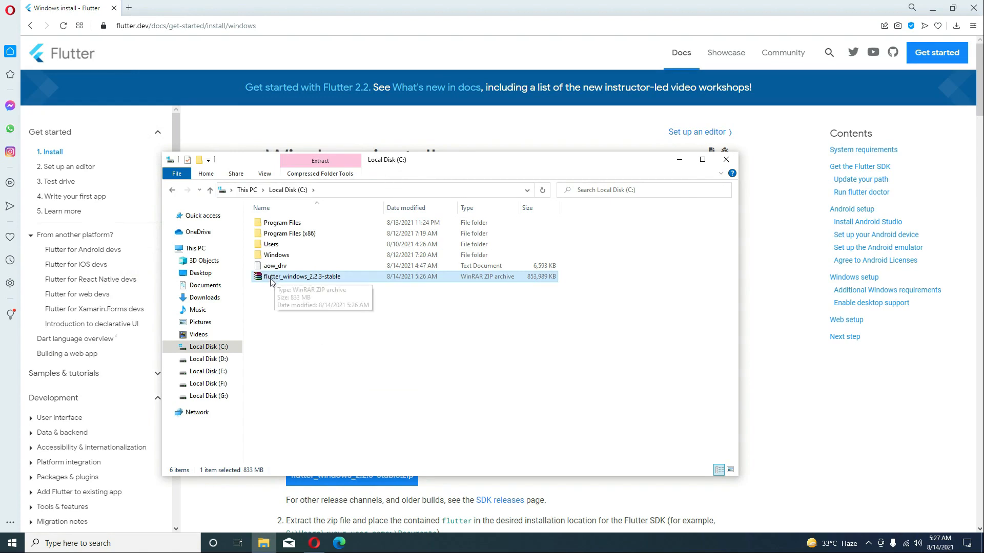
- Extract the flutter_windows_2.2.3-stable archive directly into the root of drive C and refresh the folder listing
{"action": "right_click", "coordinate": [276, 281]}
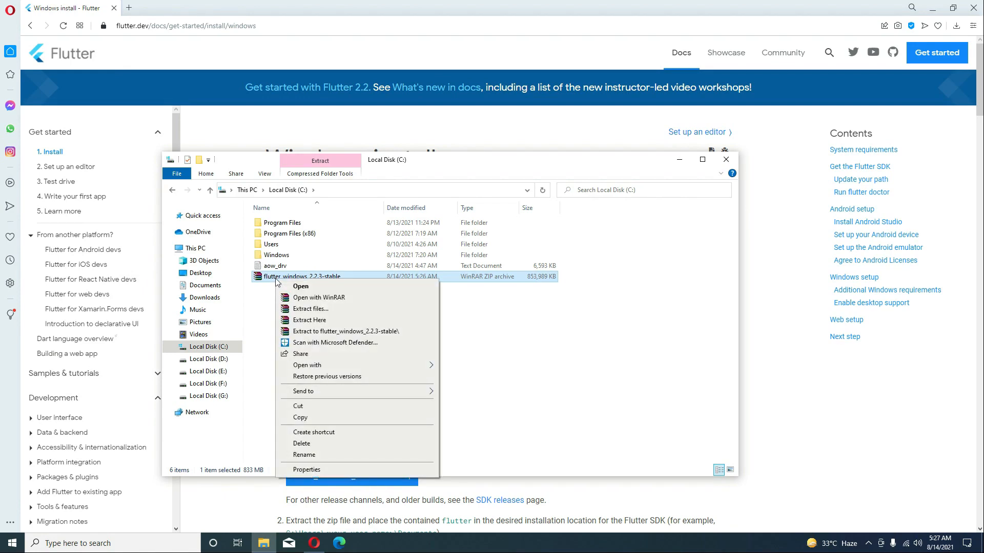
{"action": "left_click", "coordinate": [303, 322]}
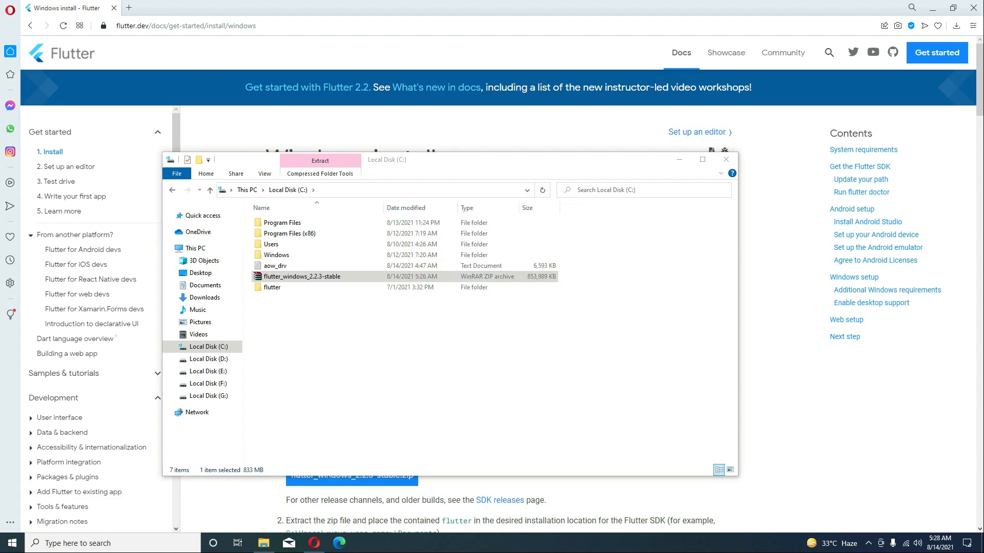
{"action": "right_click", "coordinate": [371, 372]}
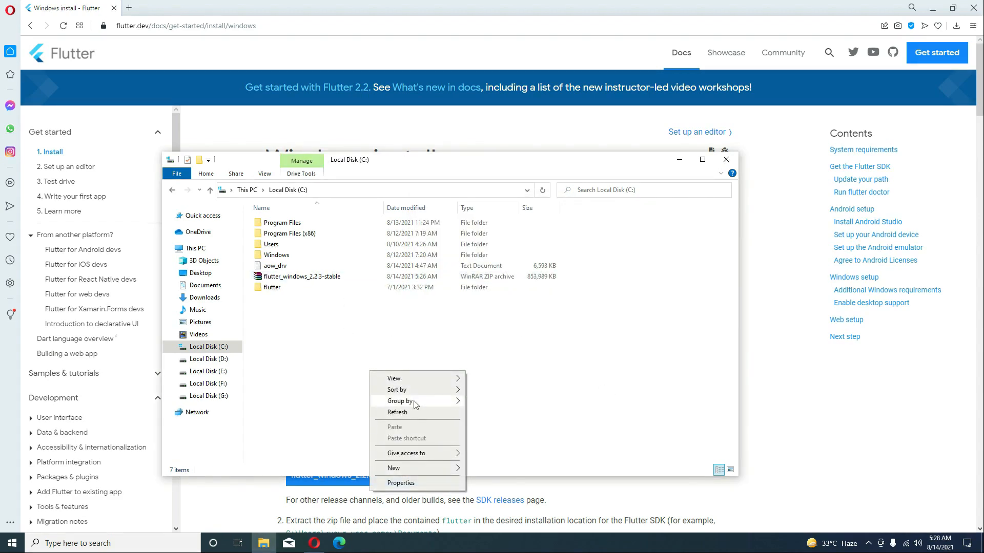
{"action": "left_click", "coordinate": [416, 413]}
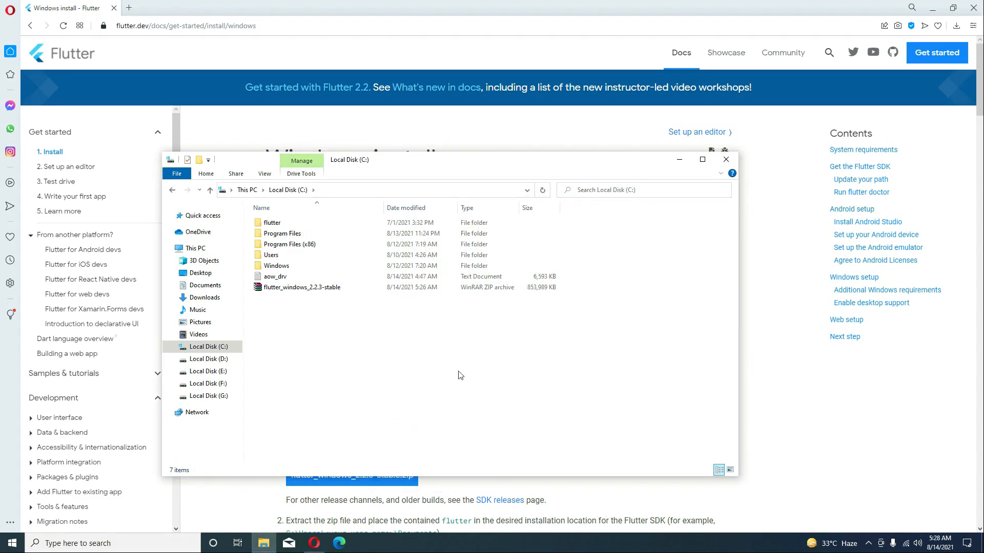
- Open the bin folder inside the extracted flutter folder and copy its path, C:\flutter\bin
{"action": "left_click", "coordinate": [279, 227]}
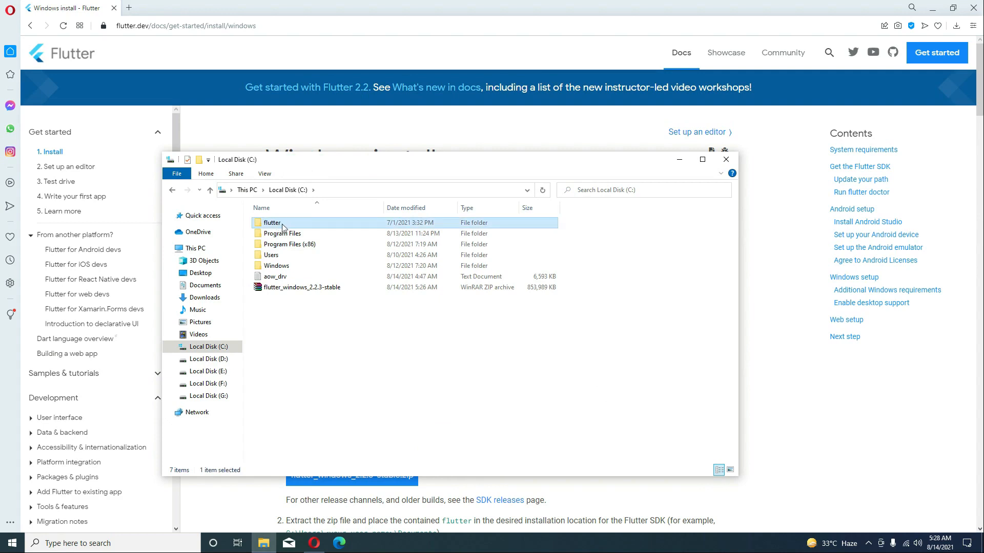
{"action": "double_click", "coordinate": [284, 224]}
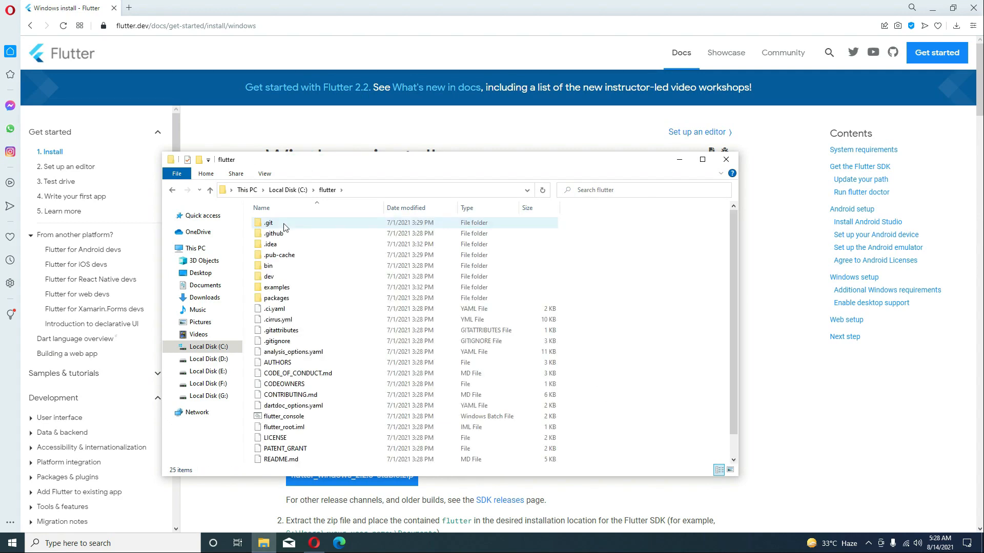
{"action": "double_click", "coordinate": [271, 265]}
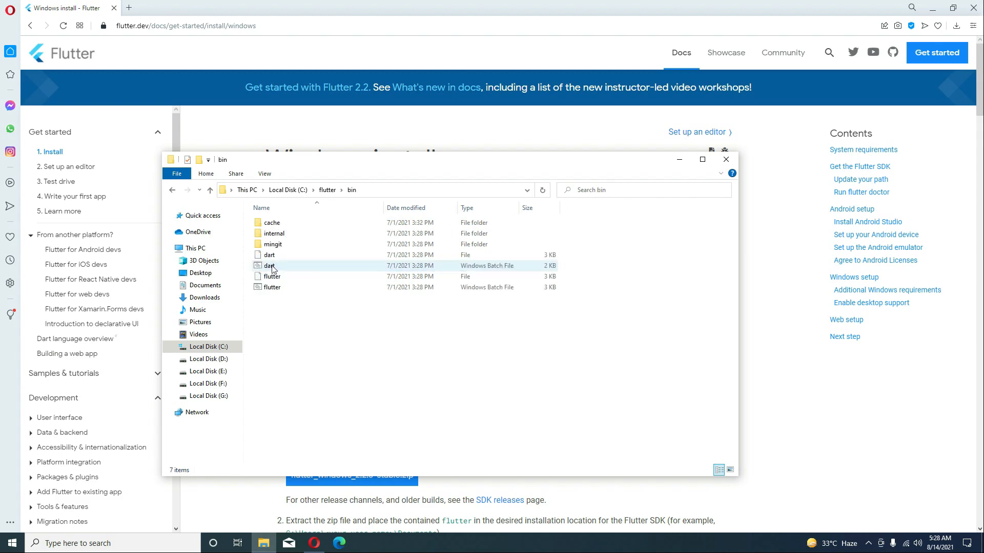
{"action": "left_click", "coordinate": [400, 190]}
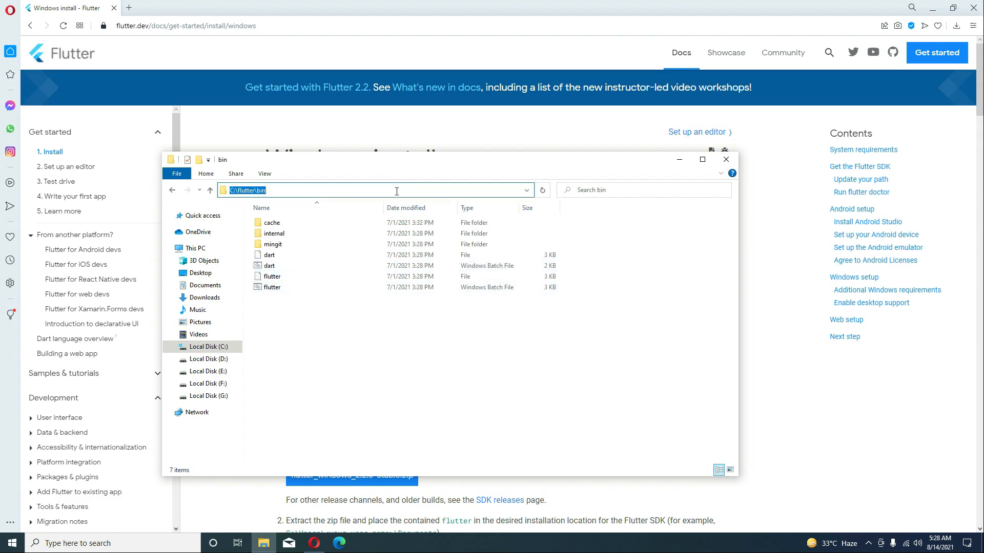
{"action": "right_click", "coordinate": [255, 190]}
{"action": "left_click", "coordinate": [276, 222]}
- Search Windows for envi, open the system environment variables settings and bring up the Environment Variables dialog
{"action": "left_click", "coordinate": [111, 544]}
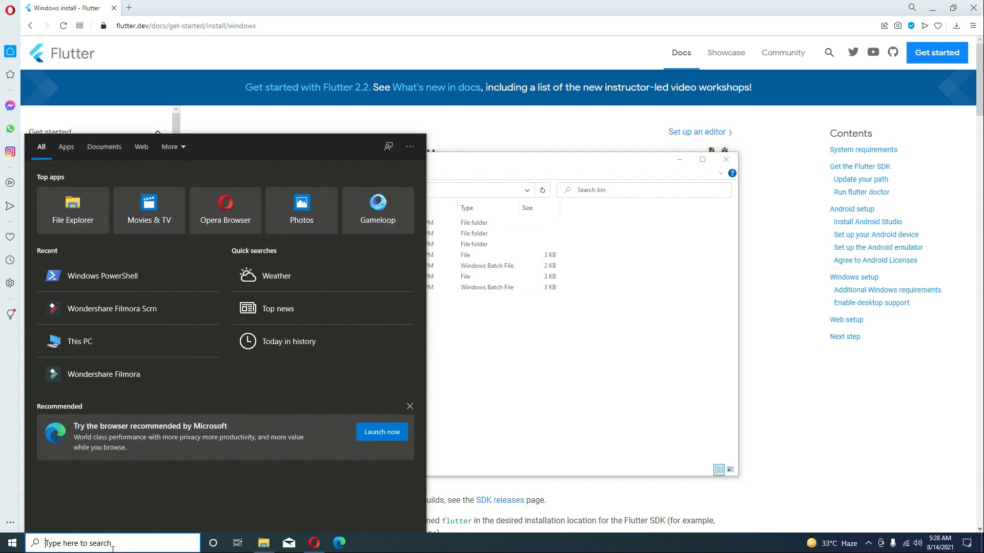
{"action": "type", "text": "envi"}
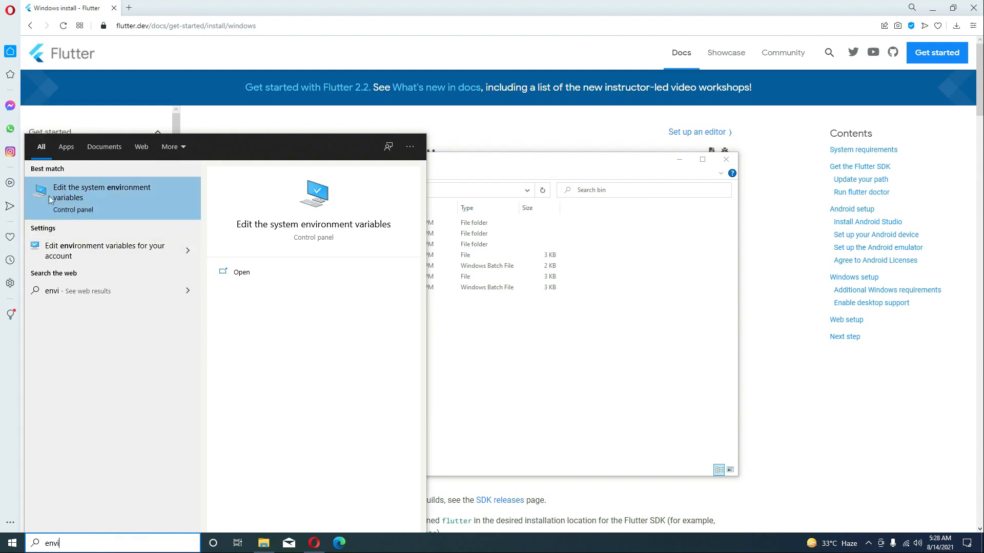
{"action": "left_click", "coordinate": [125, 198]}
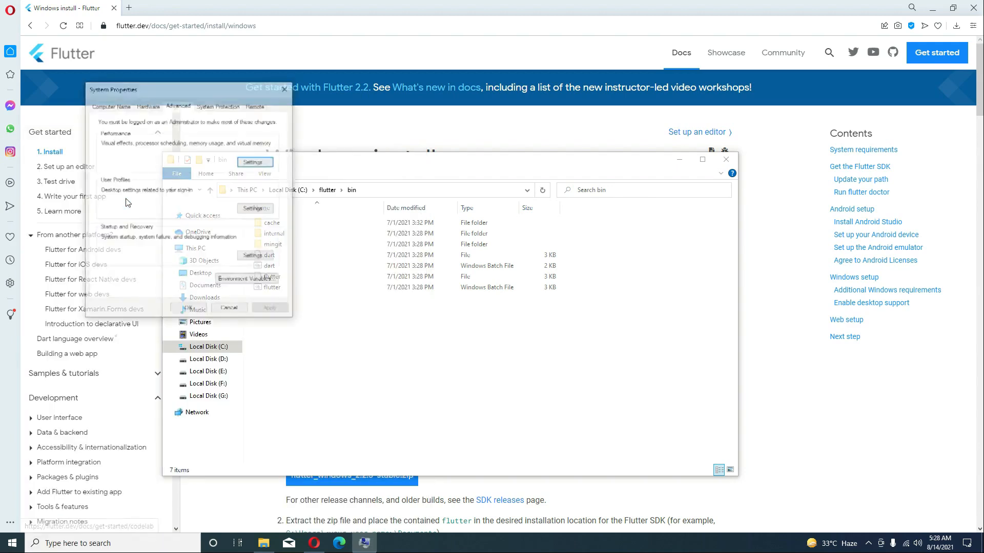
{"action": "left_click", "coordinate": [244, 283]}
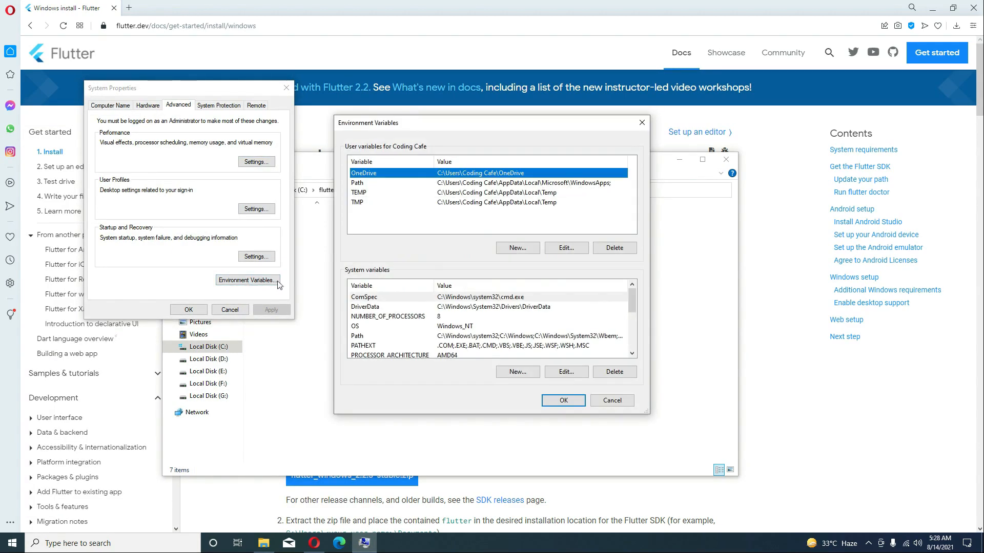
- Add the copied path C:\flutter\bin as a new entry in the user Path variable and accept the edit
{"action": "left_click", "coordinate": [374, 185]}
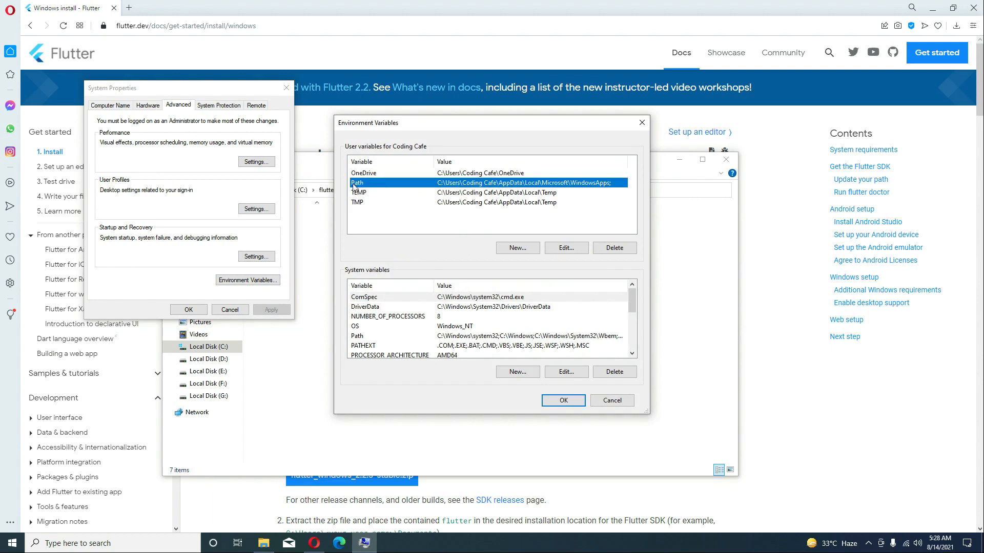
{"action": "double_click", "coordinate": [364, 186]}
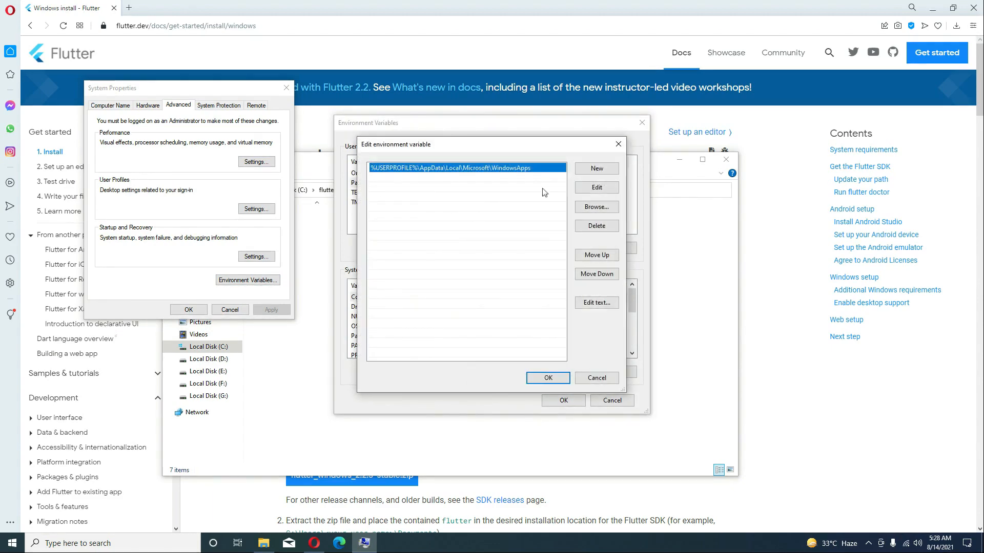
{"action": "left_click", "coordinate": [595, 171]}
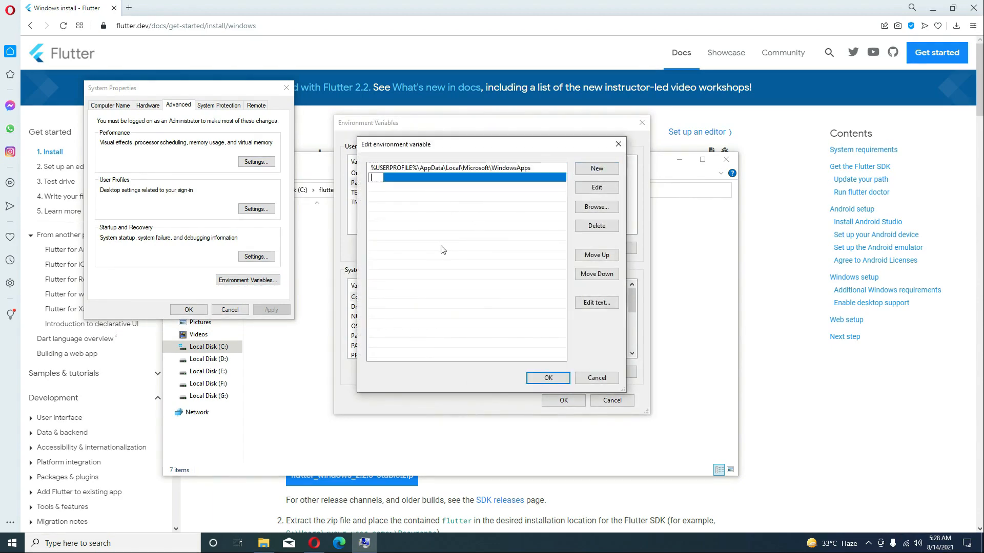
{"action": "key", "text": "ctrl+v"}
{"action": "left_click", "coordinate": [552, 378]}
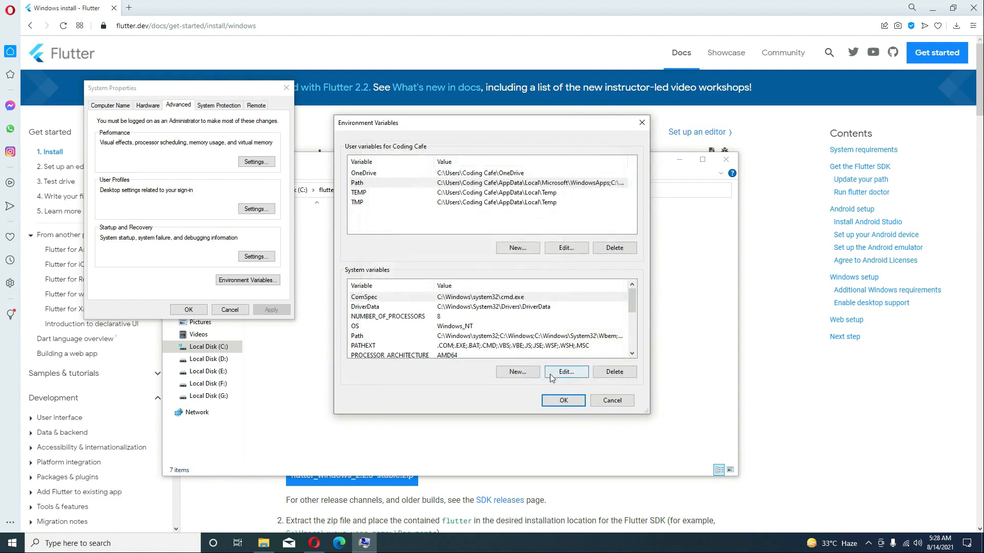
- Save the environment variable changes, accept the System Properties settings and close the Explorer window showing the bin folder
{"action": "left_click", "coordinate": [562, 400]}
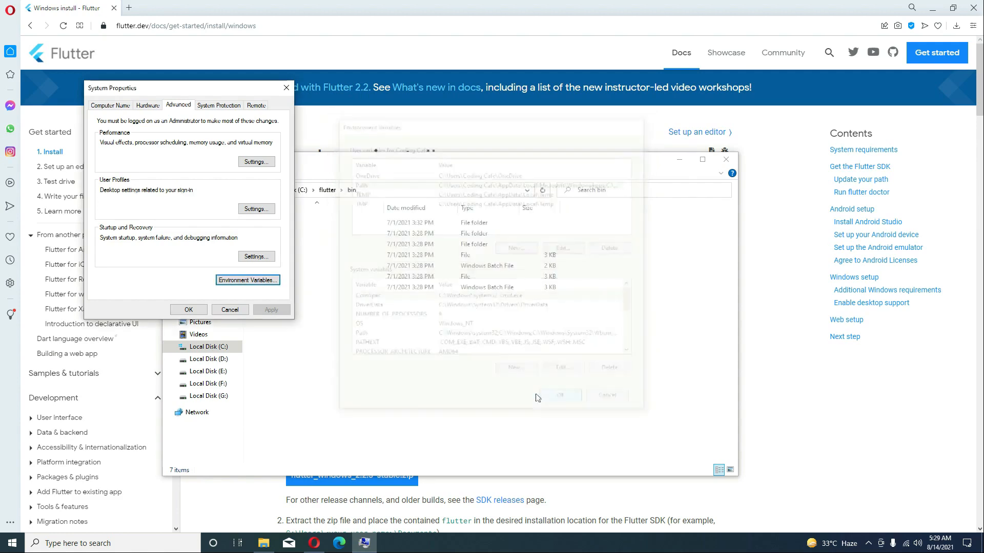
{"action": "left_click", "coordinate": [189, 310]}
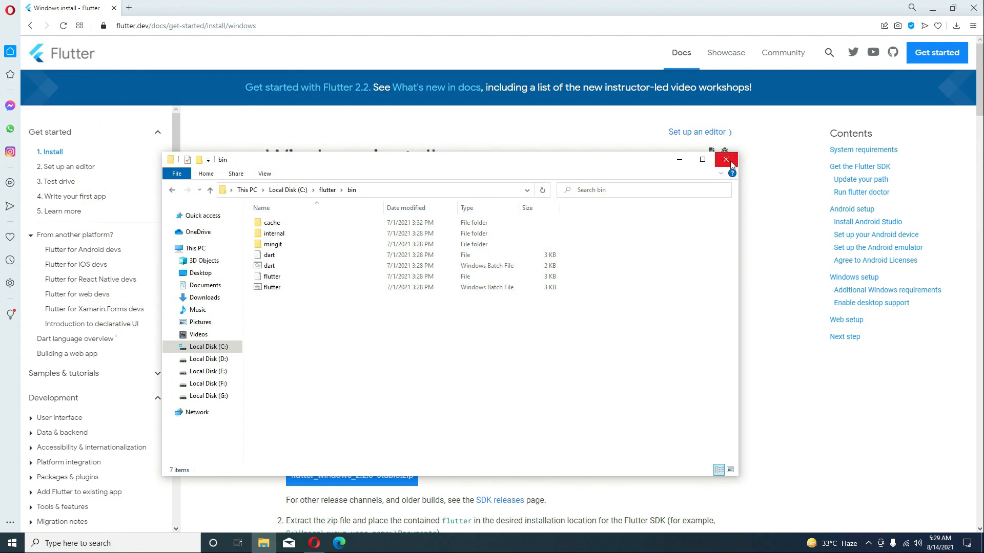
{"action": "left_click", "coordinate": [726, 160]}
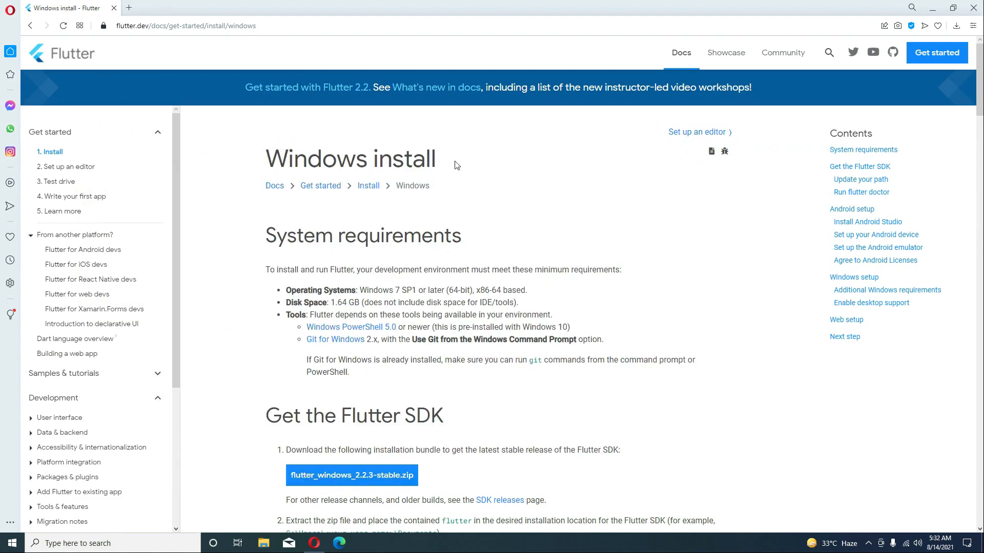
- Go to google.com and search for git download
{"action": "left_click", "coordinate": [315, 29]}
{"action": "type", "text": "goo"}
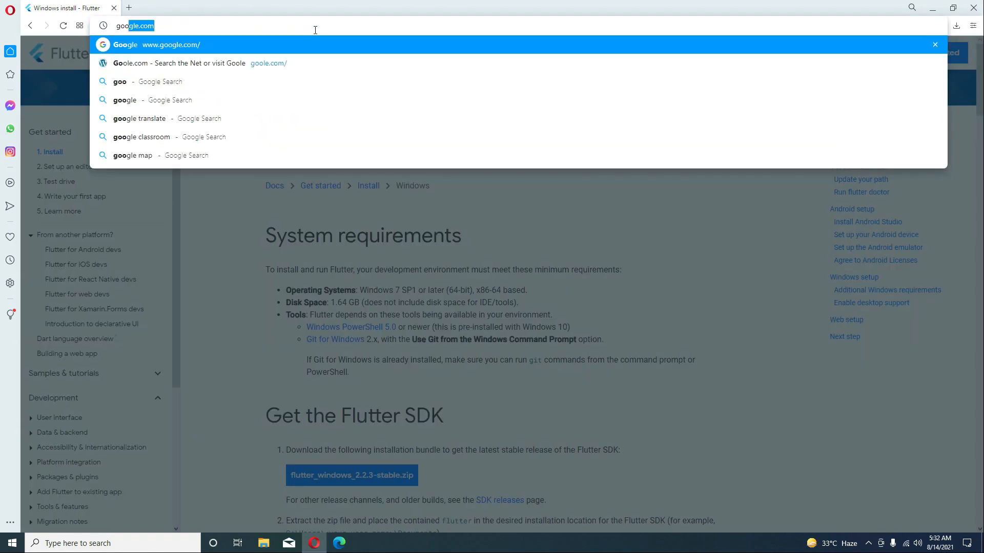
{"action": "key", "text": "Return"}
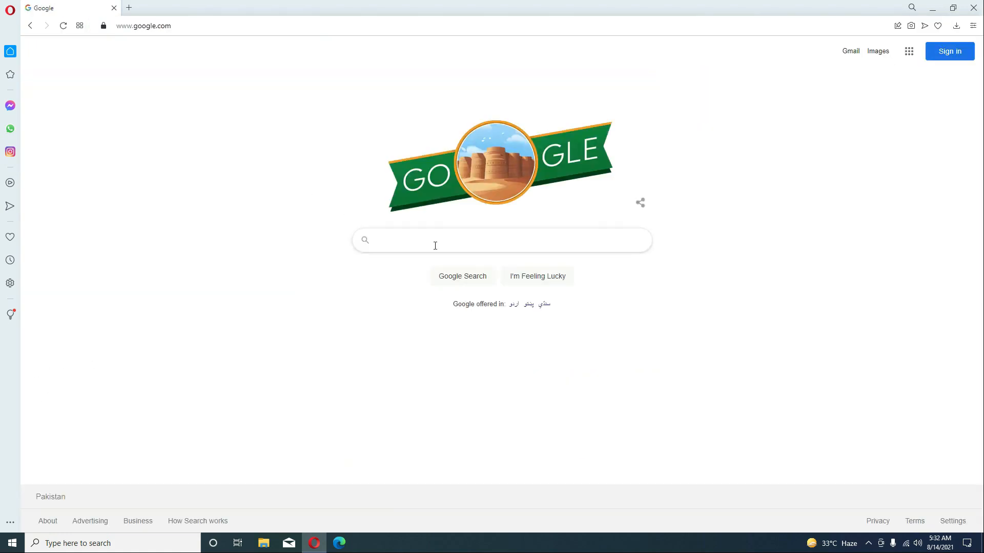
{"action": "left_click", "coordinate": [437, 242]}
{"action": "type", "text": "git d"}
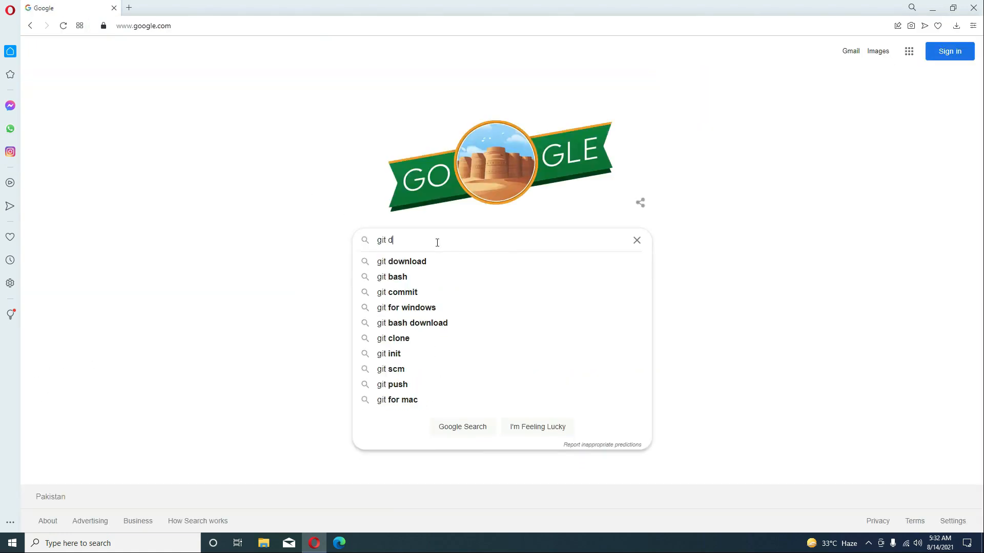
{"action": "type", "text": "ownload"}
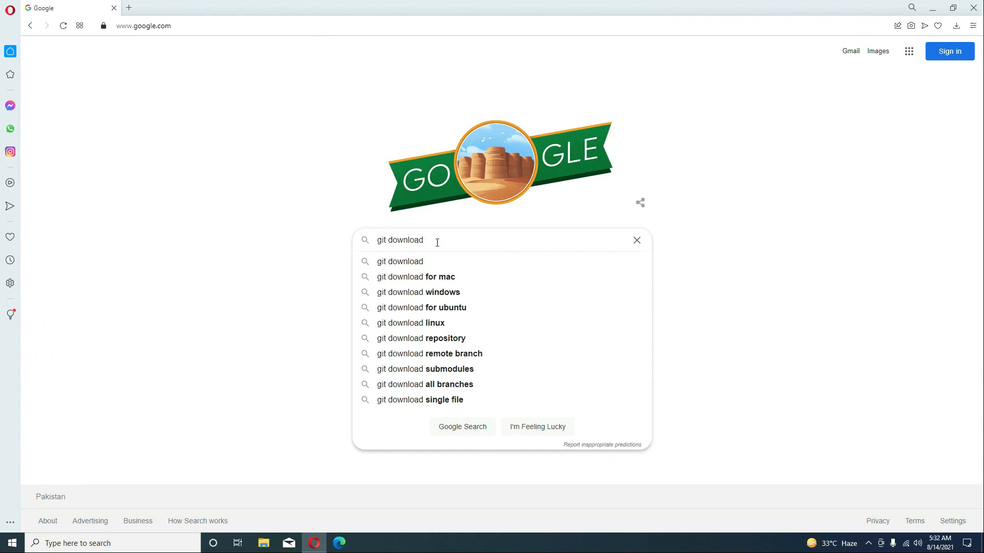
{"action": "key", "text": "Down"}
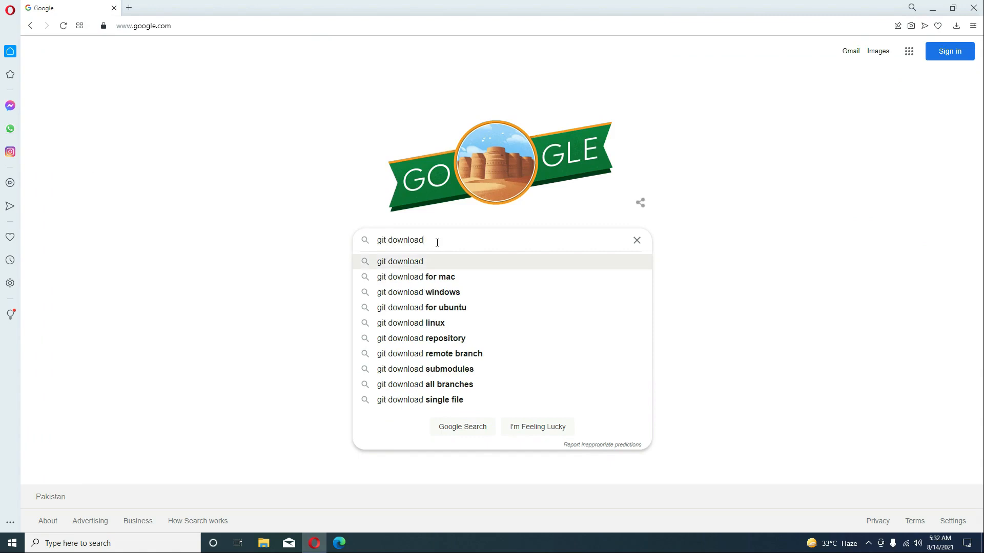
{"action": "key", "text": "Return"}
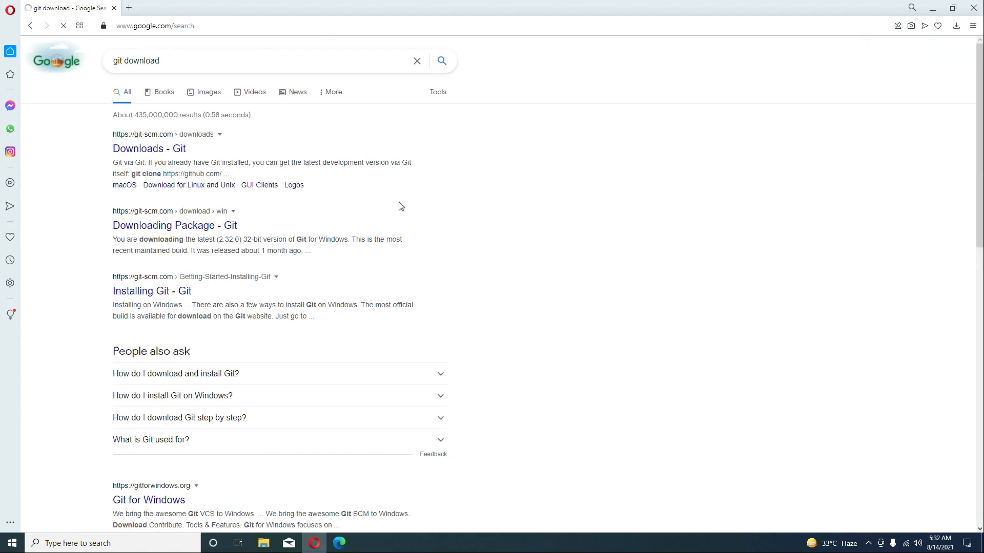
- Open the Downloads page on git-scm.com and save the Windows installer Git-2.32.0.2-64-bit to the Downloads folder
{"action": "left_click", "coordinate": [175, 149]}
{"action": "left_click", "coordinate": [172, 150]}
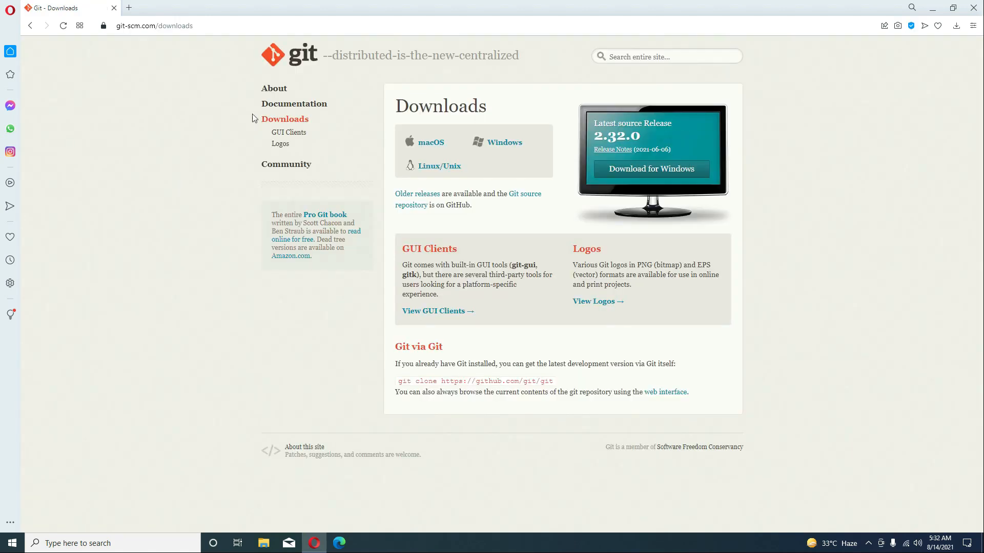
{"action": "left_click", "coordinate": [655, 174]}
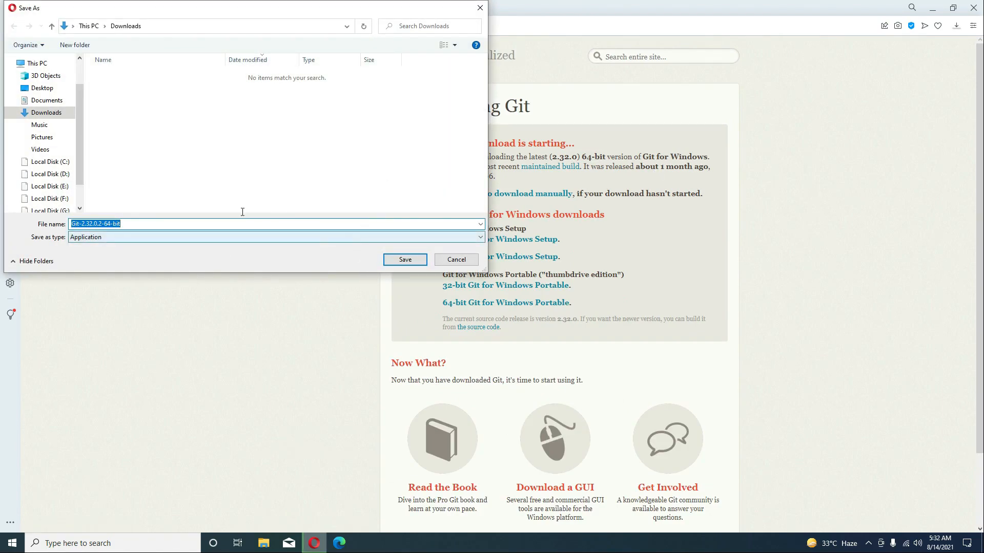
{"action": "left_click", "coordinate": [404, 259]}
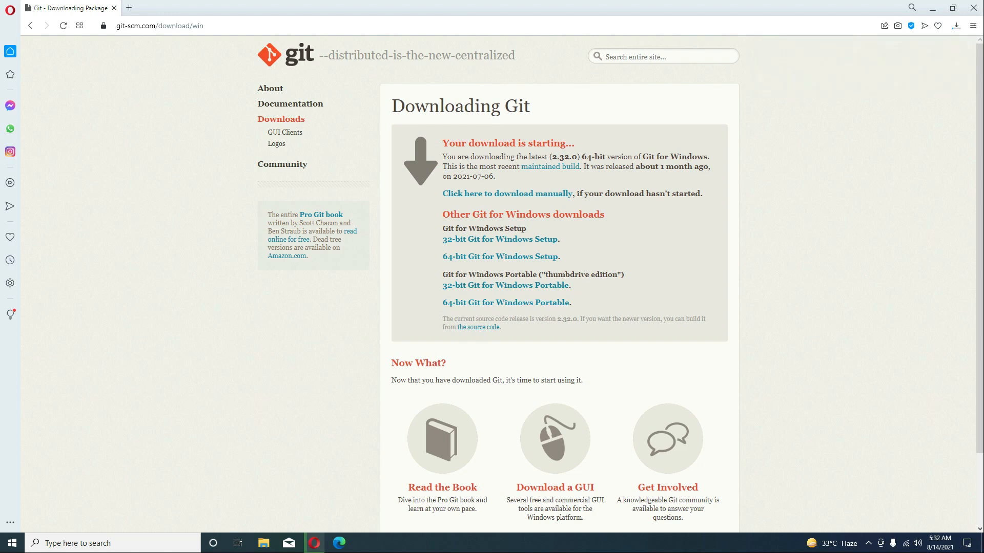
- Locate the downloaded Git-2.32.0.2-64-bit.exe in the Downloads folder and launch its installer
{"action": "left_click", "coordinate": [956, 25]}
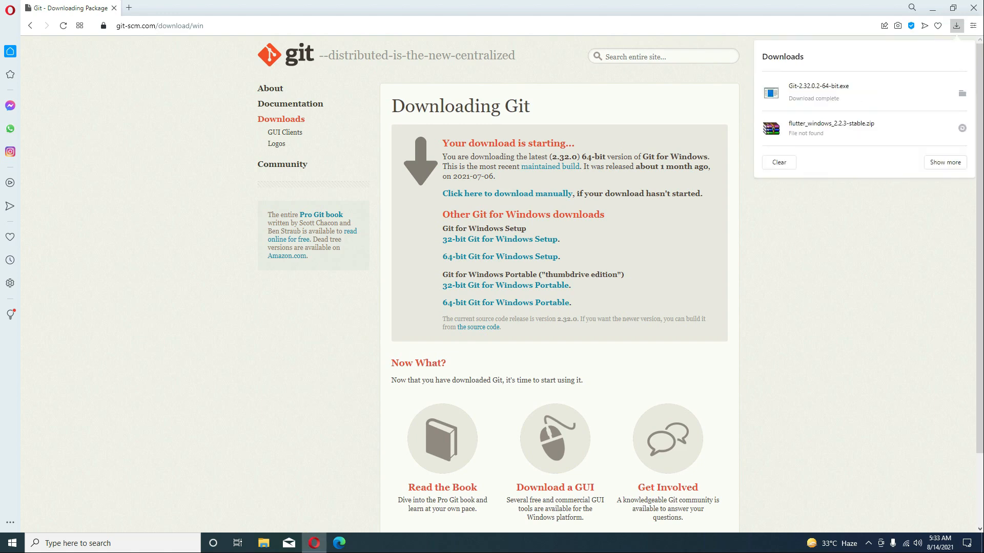
{"action": "left_click", "coordinate": [962, 94]}
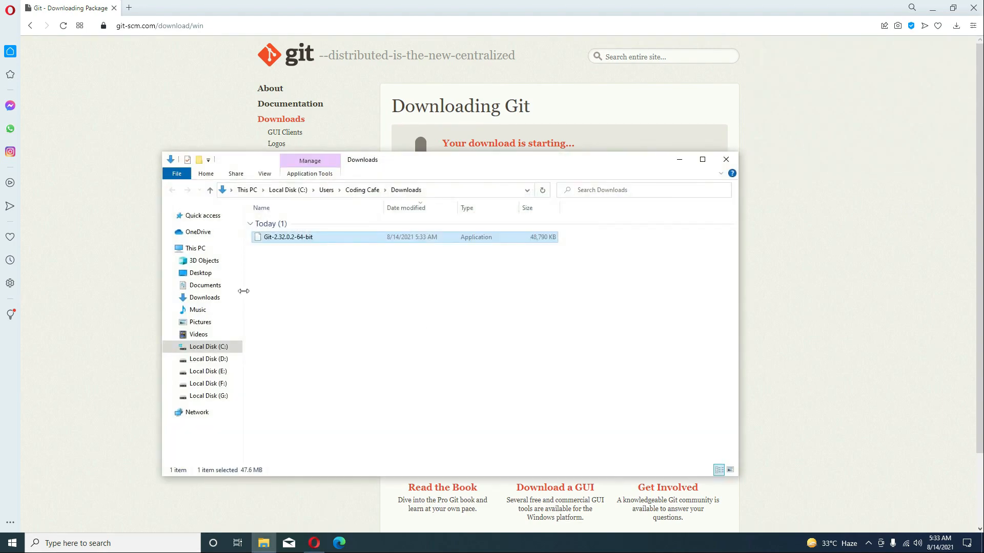
{"action": "left_click", "coordinate": [223, 298]}
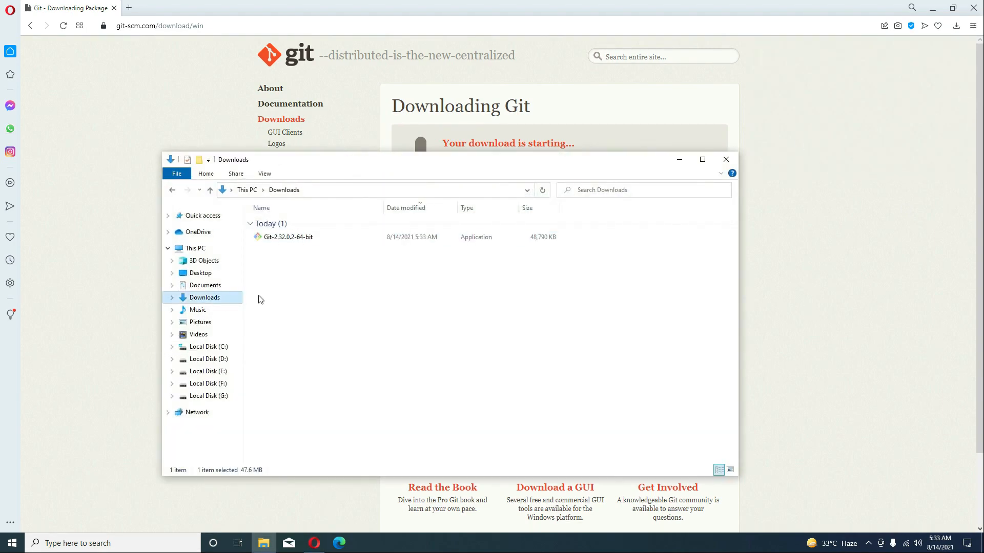
{"action": "double_click", "coordinate": [297, 238]}
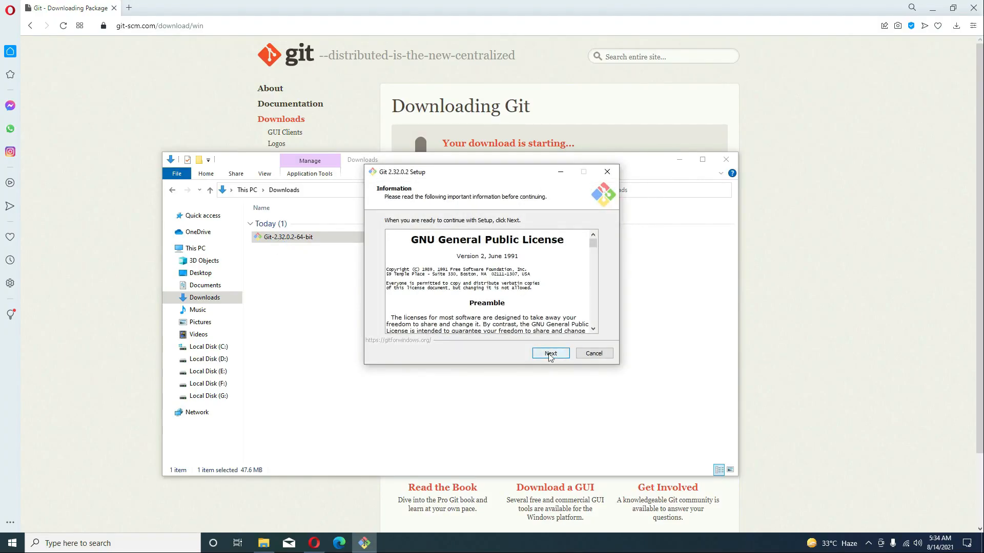
- Accept the default options on every page of the Git 2.32.0.2 setup wizard and install Git
{"action": "left_click", "coordinate": [550, 355]}
{"action": "left_click", "coordinate": [549, 354]}
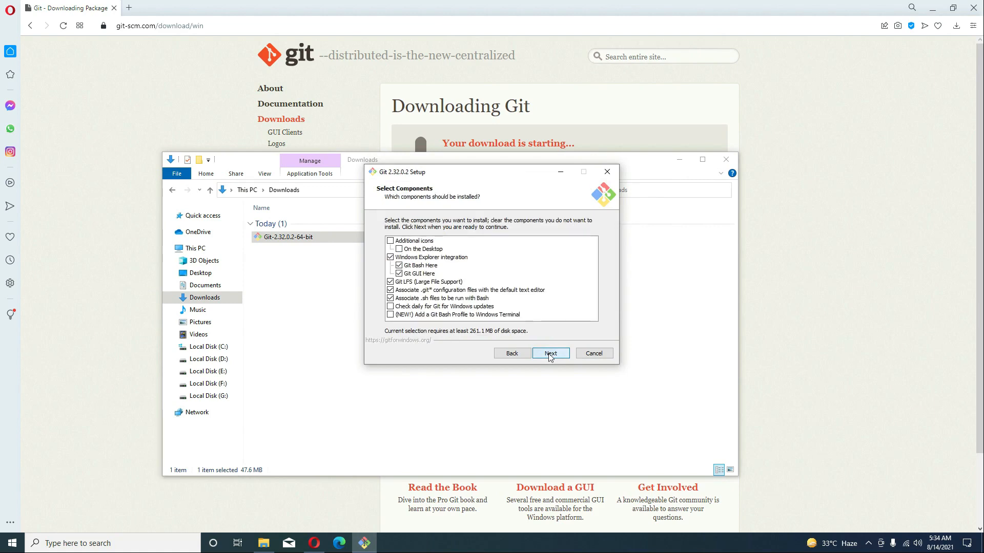
{"action": "left_click", "coordinate": [550, 355]}
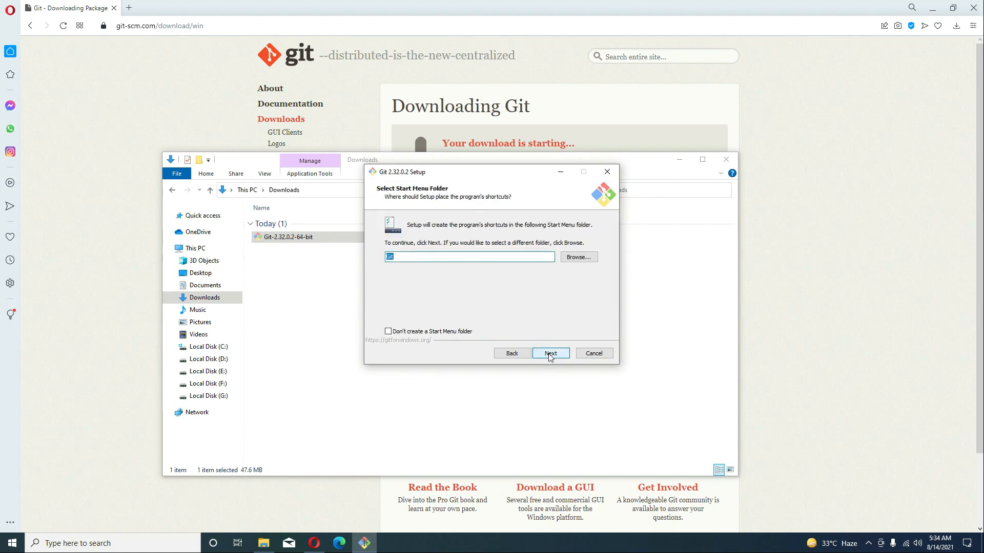
{"action": "left_click", "coordinate": [550, 354]}
{"action": "left_click", "coordinate": [550, 355]}
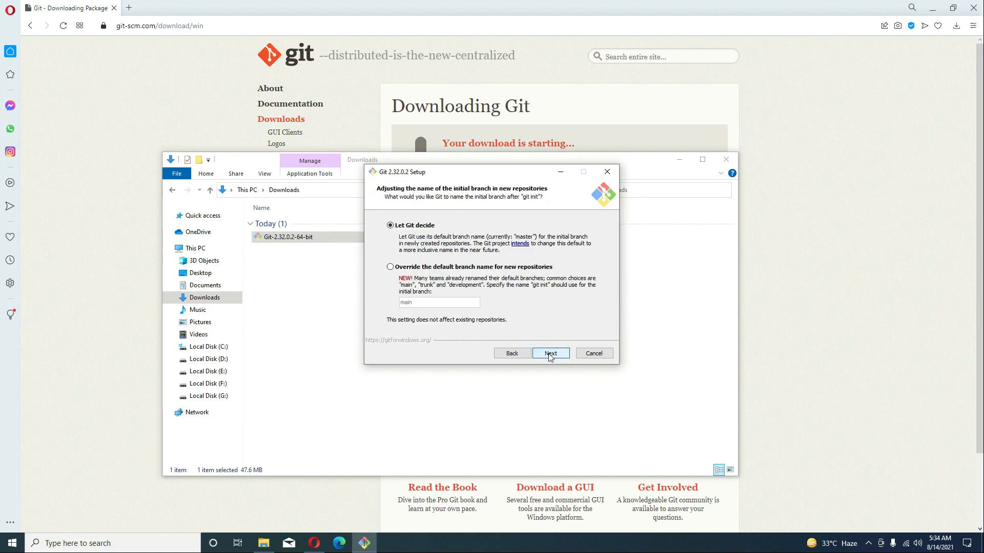
{"action": "left_click", "coordinate": [550, 354]}
{"action": "left_click", "coordinate": [549, 354]}
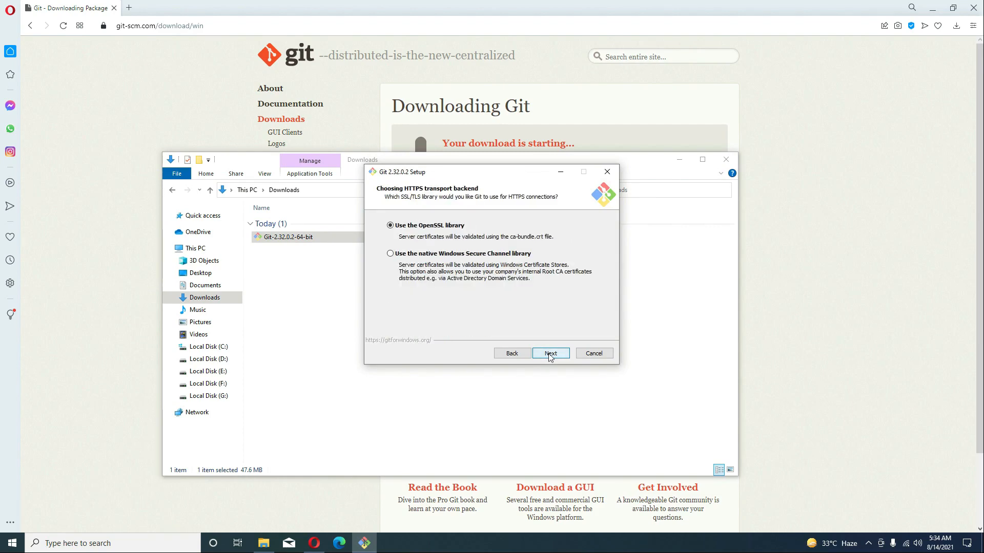
{"action": "left_click", "coordinate": [550, 355]}
{"action": "left_click", "coordinate": [550, 354]}
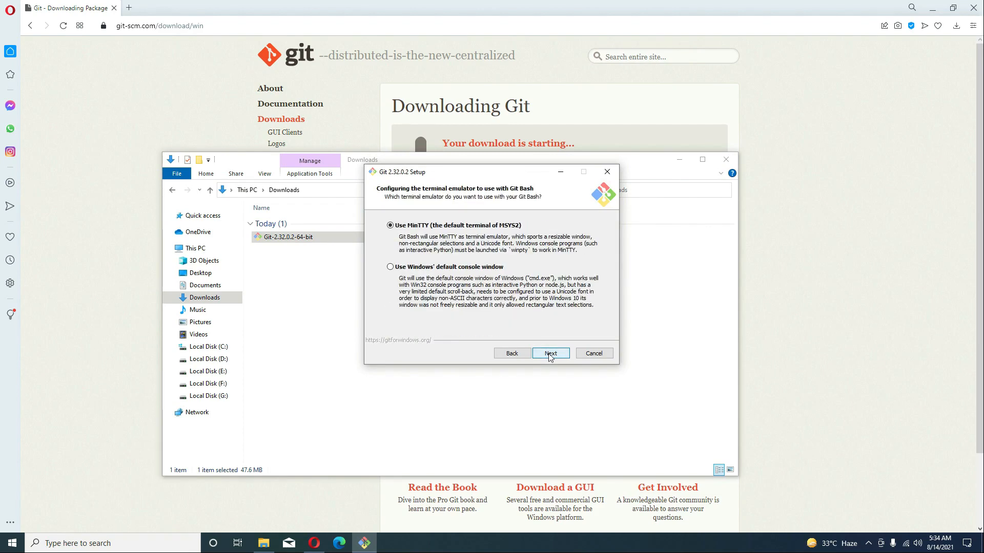
{"action": "left_click", "coordinate": [550, 354]}
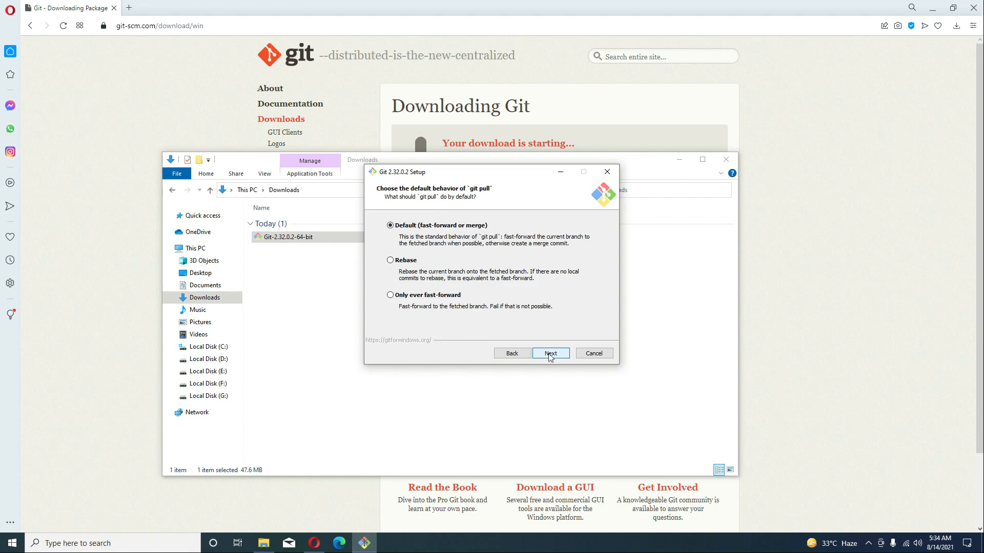
{"action": "left_click", "coordinate": [549, 354]}
{"action": "left_click", "coordinate": [550, 354]}
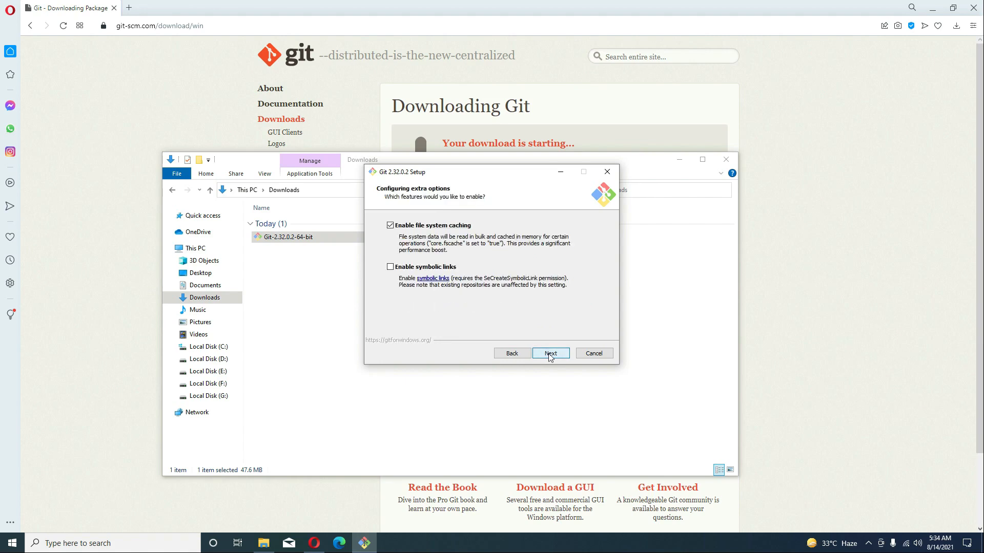
{"action": "left_click", "coordinate": [550, 355]}
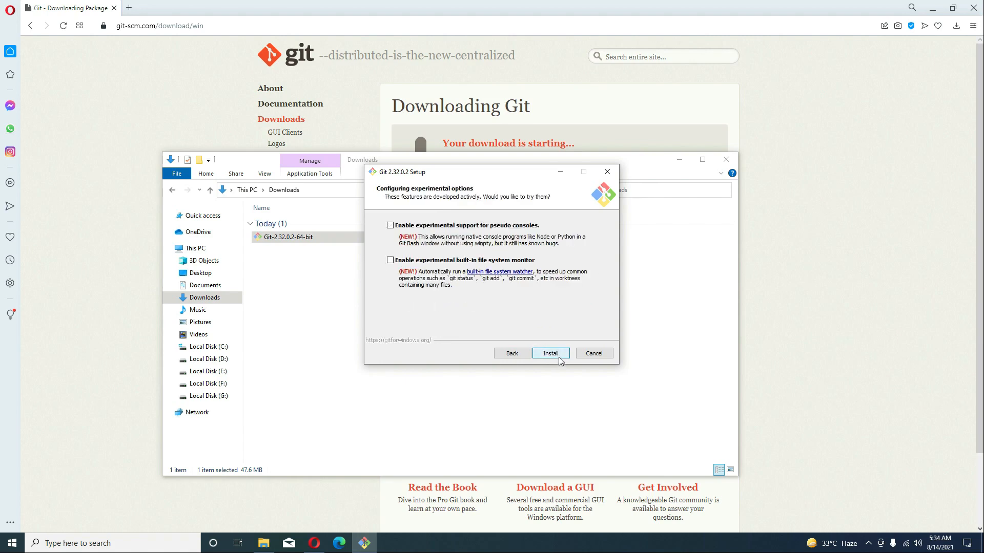
{"action": "left_click", "coordinate": [560, 356]}
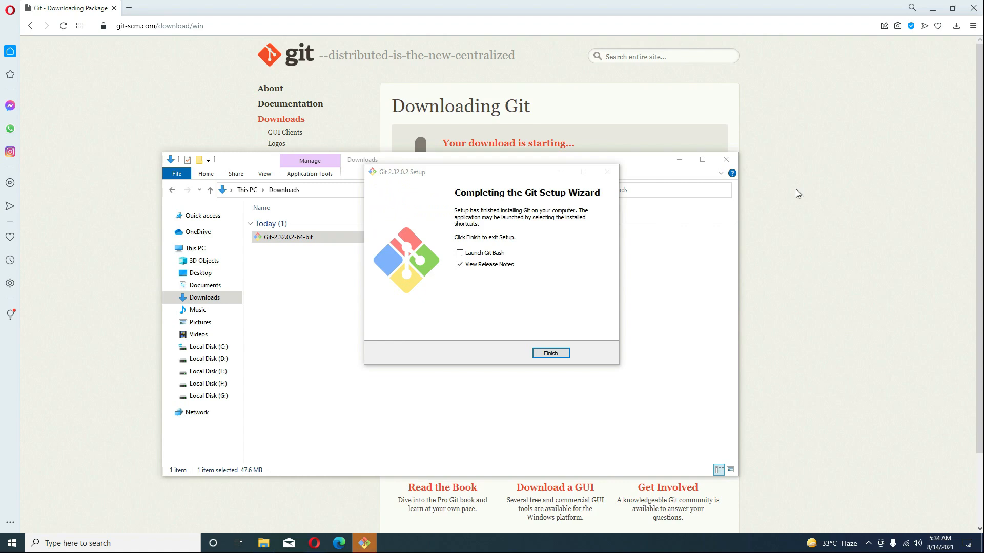
- Finish the Git setup with View Release Notes turned off and close the Downloads folder window
{"action": "left_click", "coordinate": [491, 264]}
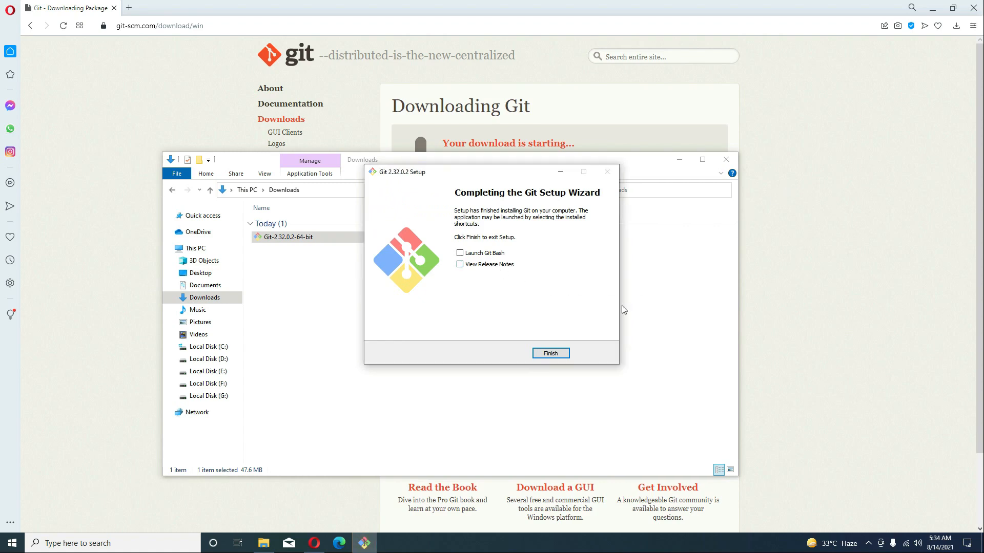
{"action": "left_click", "coordinate": [551, 353]}
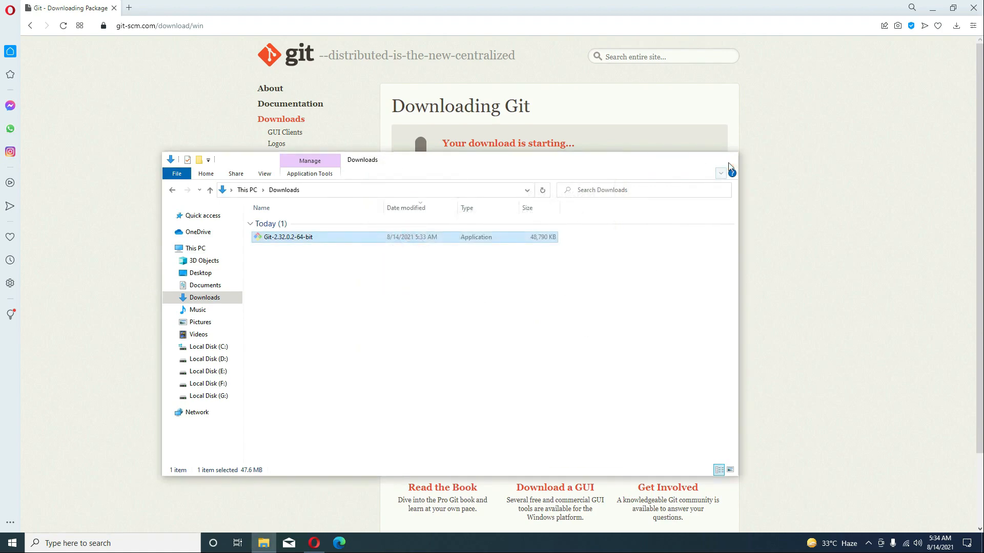
{"action": "left_click", "coordinate": [729, 163]}
- Search Google for android studio and open the Download Android Studio and SDK tools result from developer.android.com
{"action": "left_click", "coordinate": [316, 30]}
{"action": "type", "text": "google.com"}
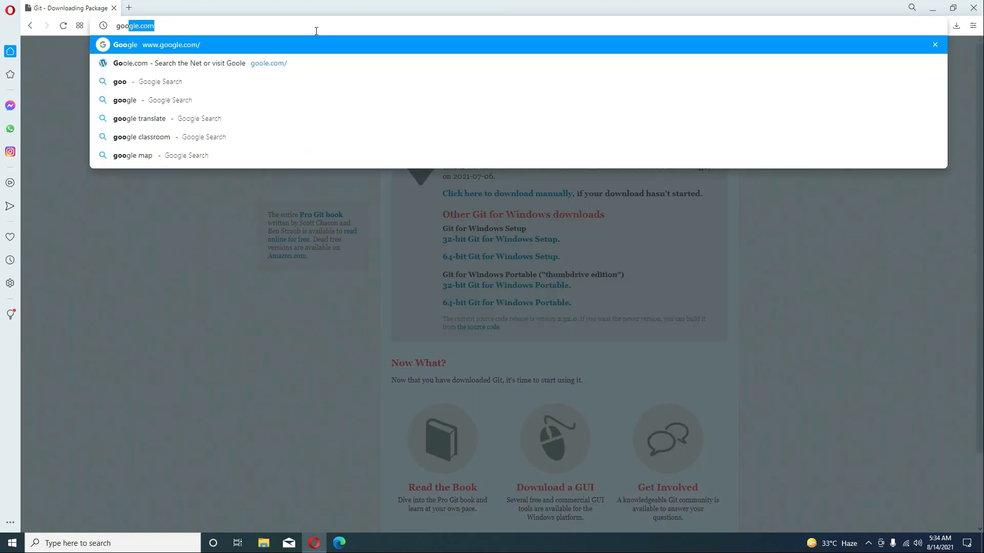
{"action": "key", "text": "Return"}
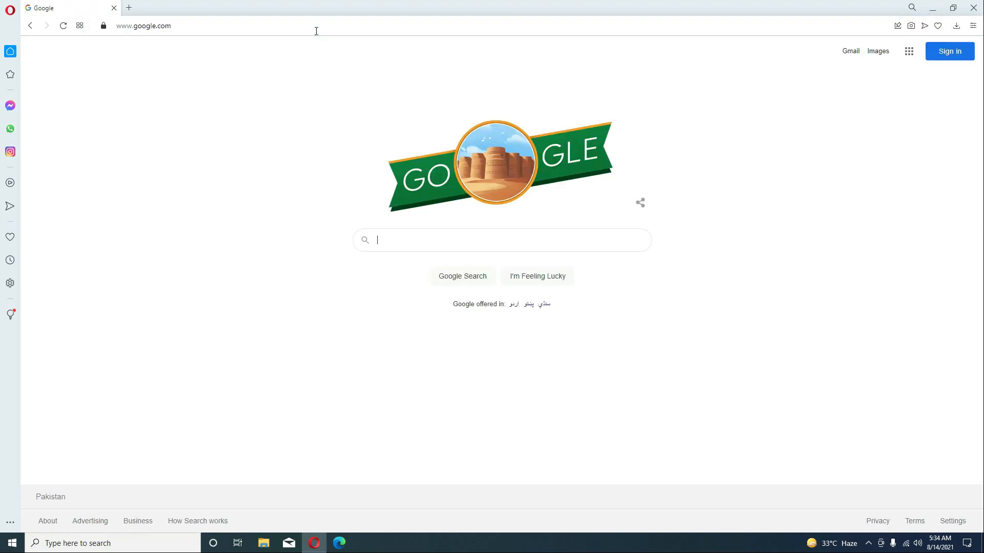
{"action": "left_click", "coordinate": [540, 248]}
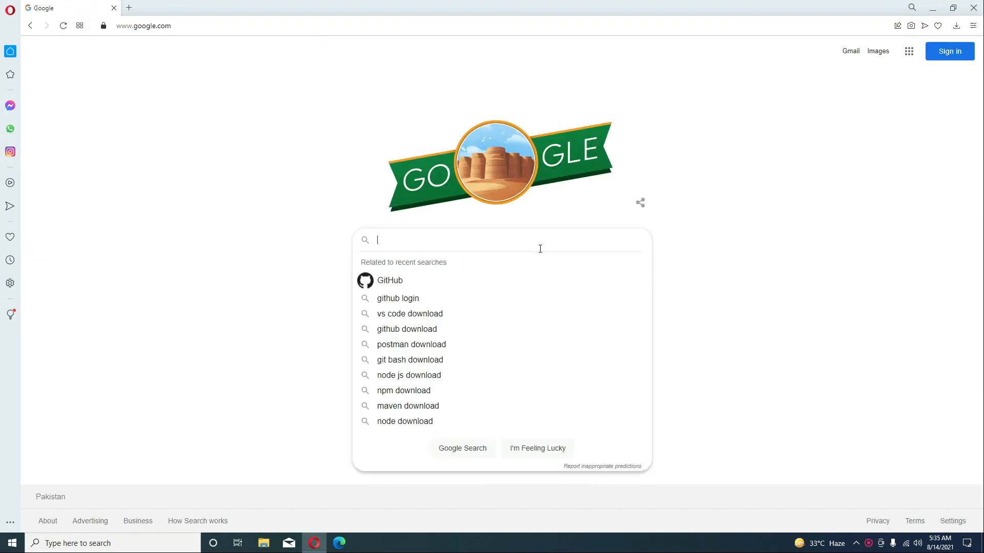
{"action": "type", "text": "android"}
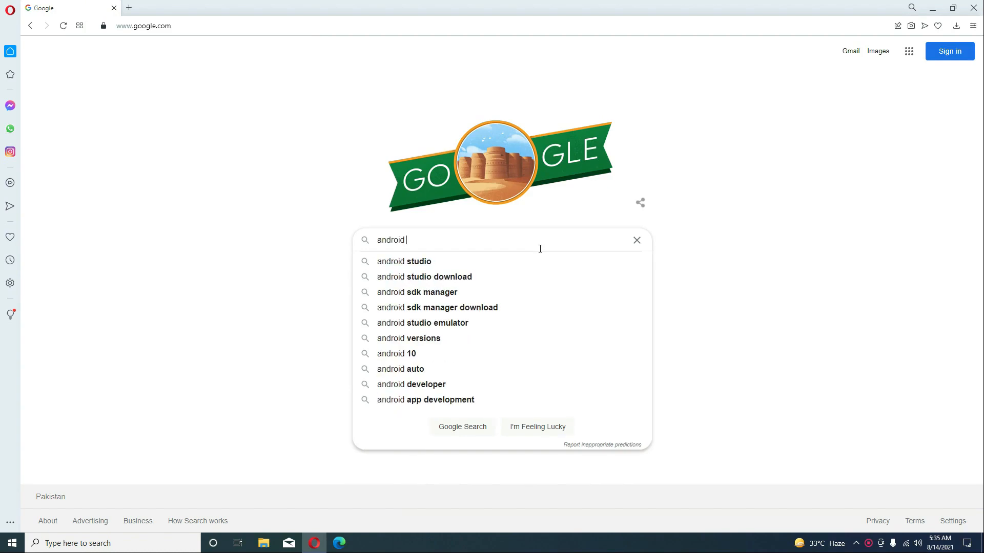
{"action": "key", "text": "Down"}
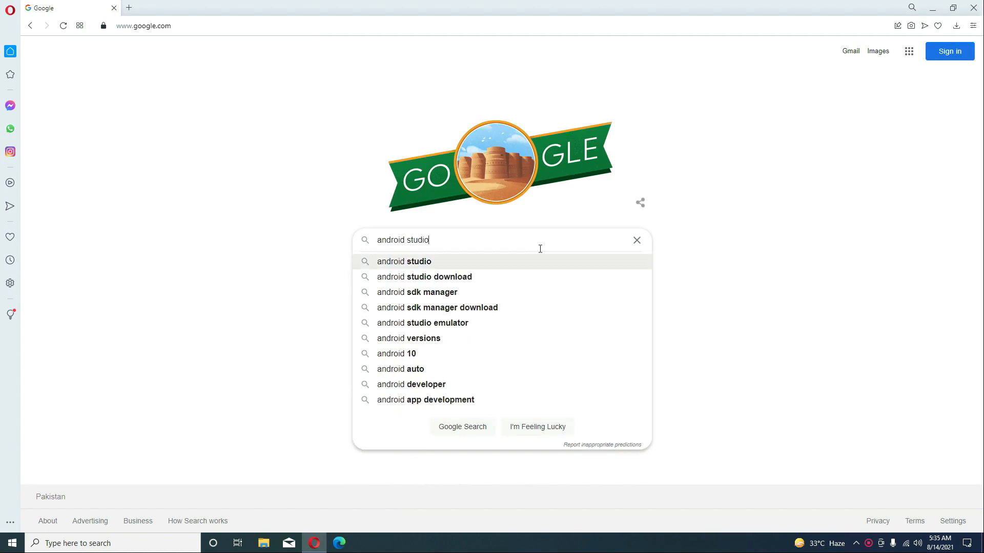
{"action": "key", "text": "Return"}
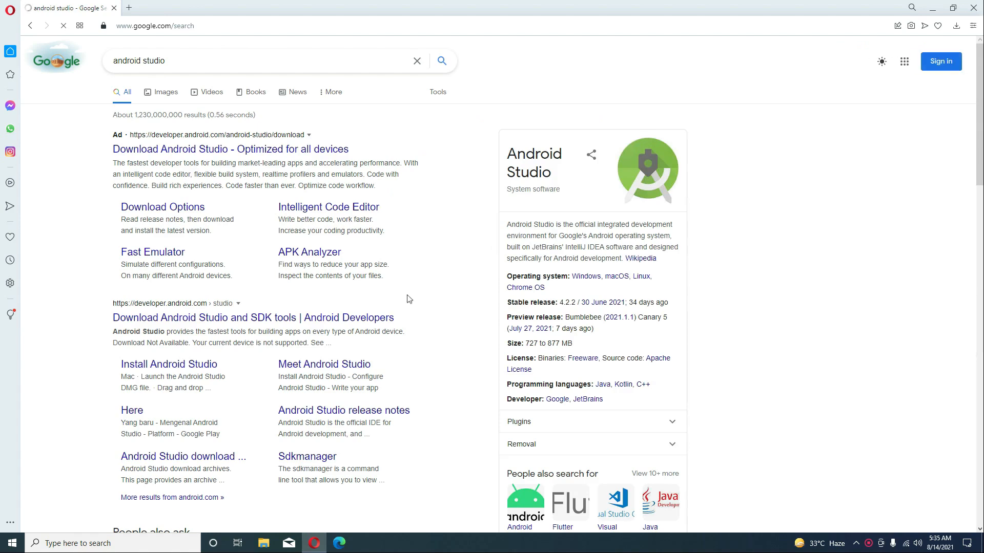
{"action": "scroll", "coordinate": [245, 359], "scroll_direction": "down", "scroll_amount": 1}
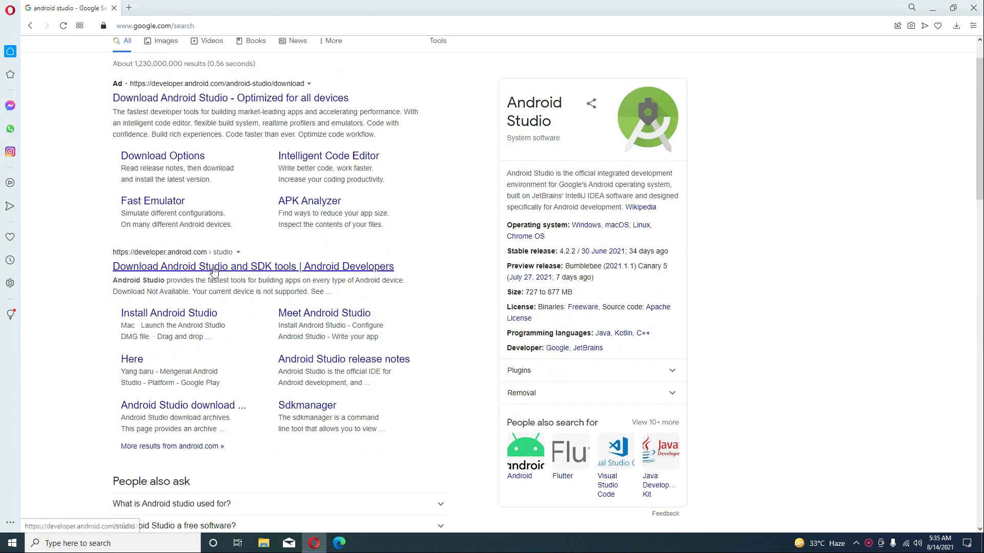
{"action": "left_click", "coordinate": [274, 272]}
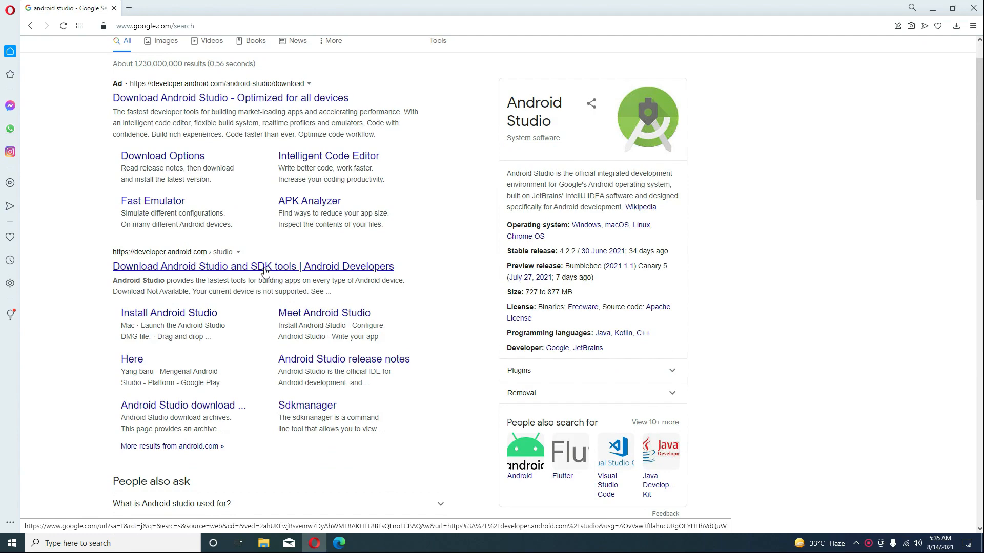
- Download Android Studio 2020.3.1 for Windows from developer.android.com, agreeing to the terms and saving the installer in the Downloads folder
{"action": "left_click", "coordinate": [256, 272]}
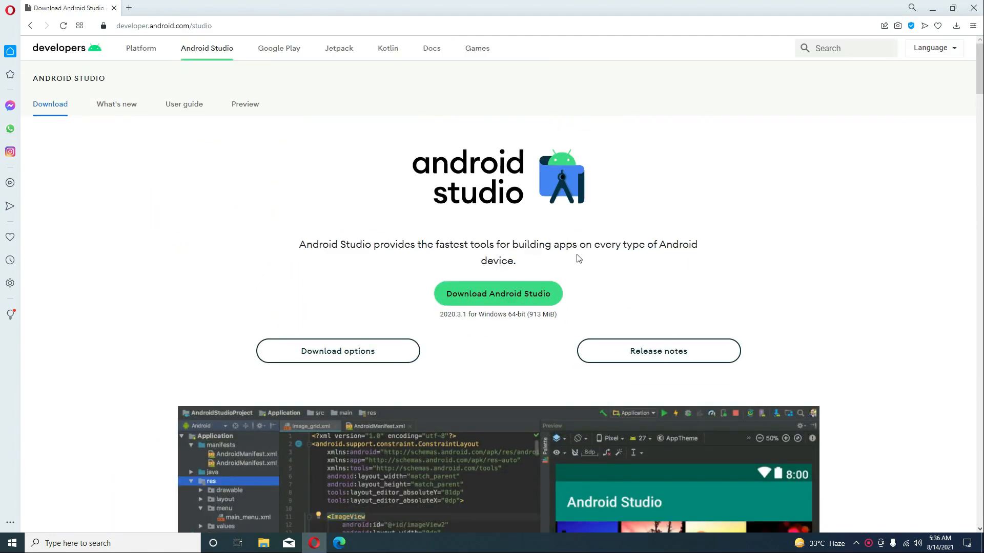
{"action": "left_click", "coordinate": [528, 299]}
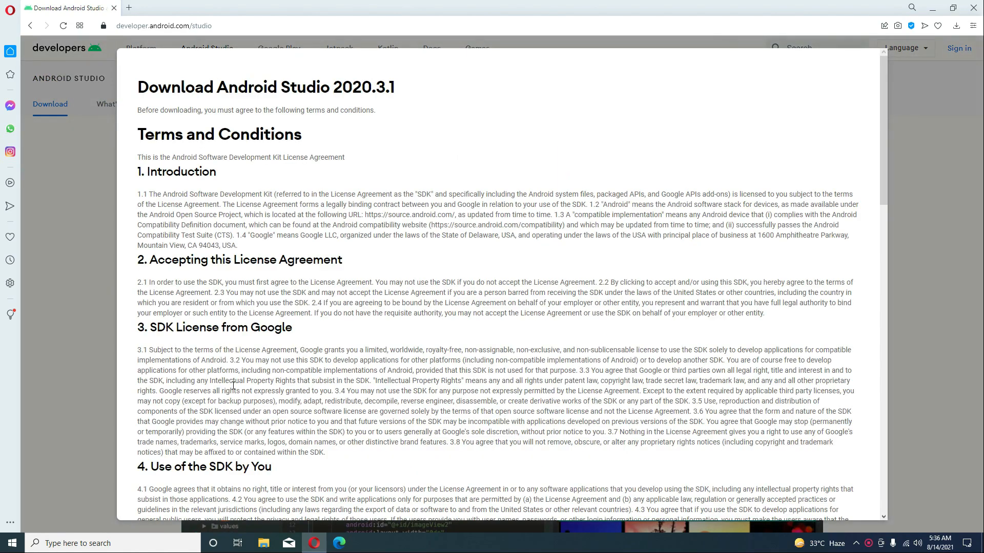
{"action": "scroll", "coordinate": [291, 405], "scroll_direction": "down", "scroll_amount": 2}
{"action": "scroll", "coordinate": [290, 404], "scroll_direction": "down", "scroll_amount": 17}
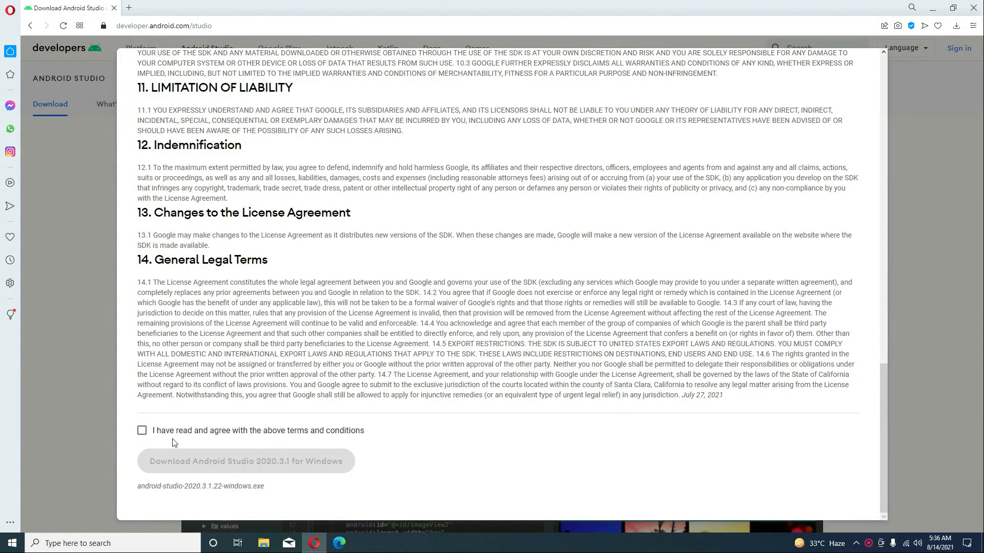
{"action": "left_click", "coordinate": [142, 431]}
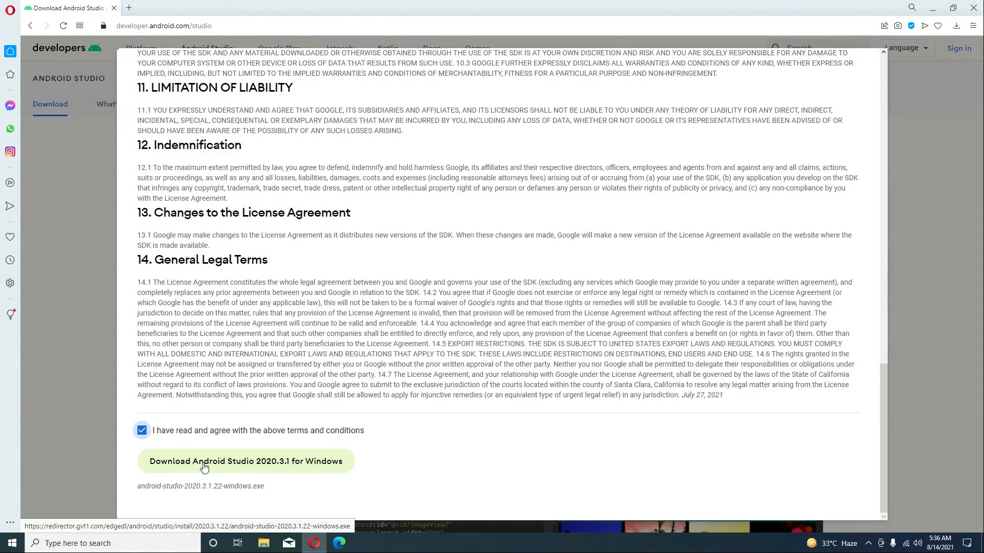
{"action": "left_click", "coordinate": [204, 464]}
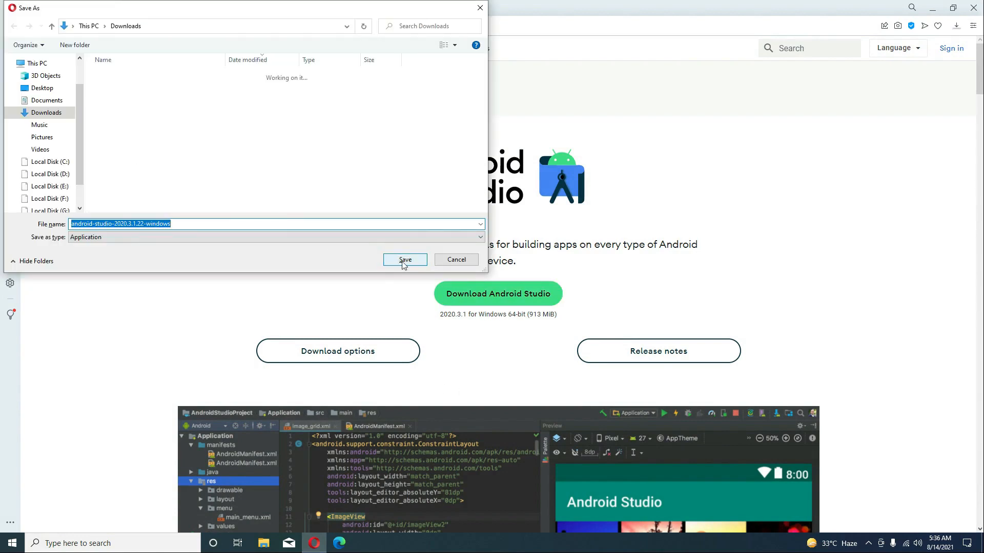
{"action": "left_click", "coordinate": [404, 259]}
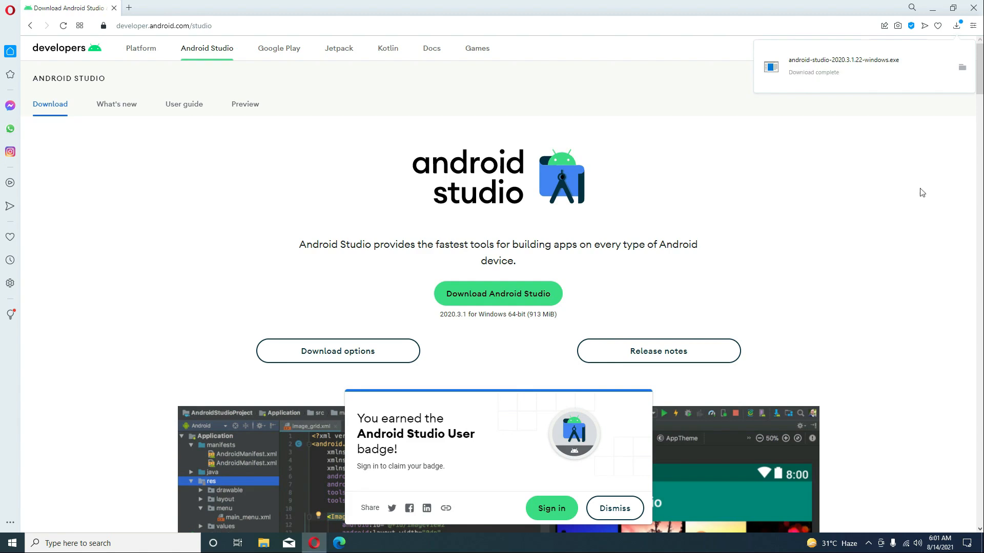
- Launch the downloaded android-studio-2020.3.1.22-windows installer and install with the default components, location and Start Menu folder
{"action": "left_click", "coordinate": [962, 68]}
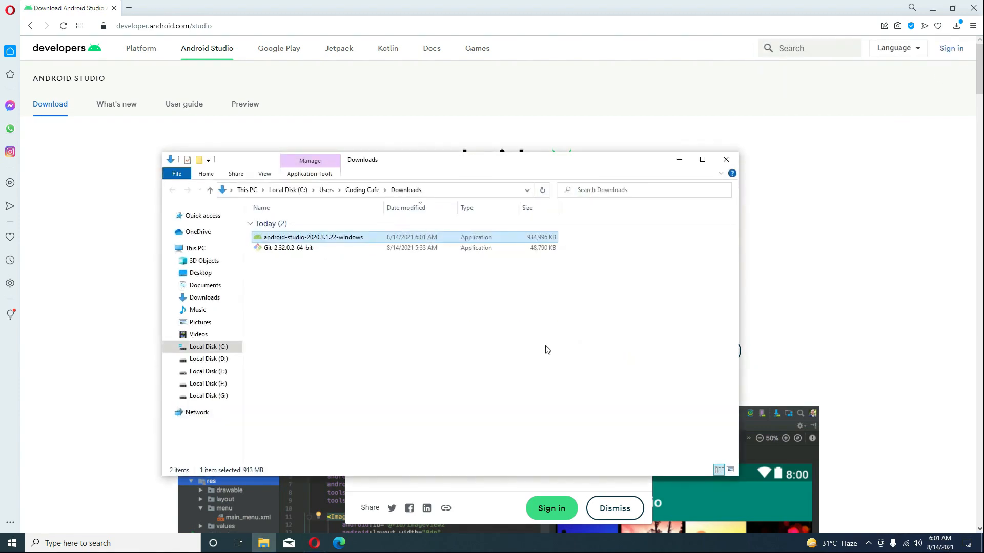
{"action": "double_click", "coordinate": [305, 237]}
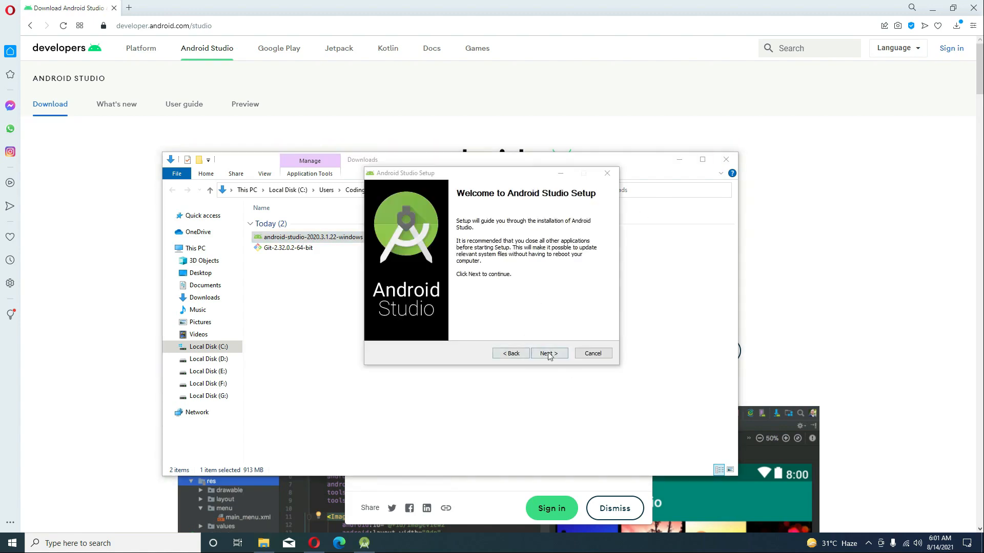
{"action": "left_click", "coordinate": [559, 359]}
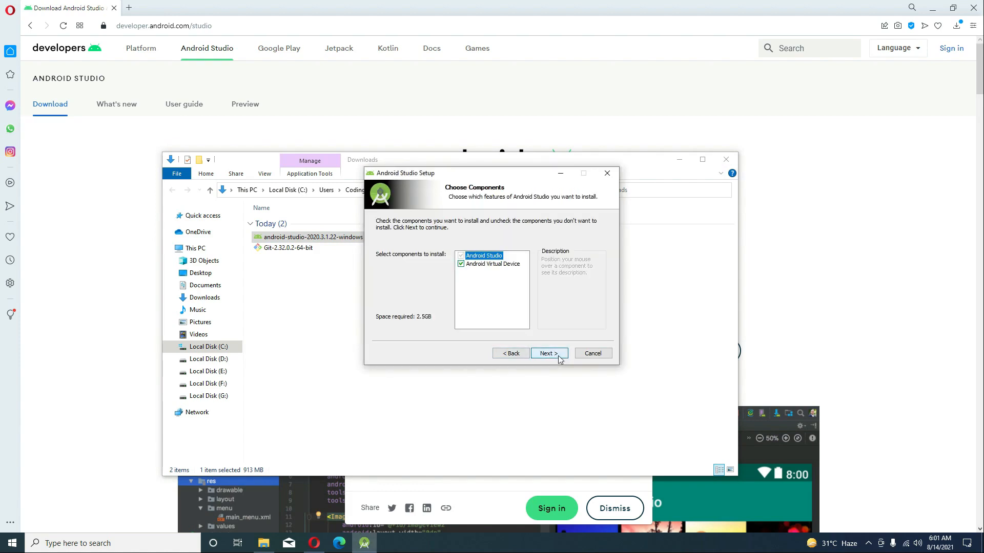
{"action": "left_click", "coordinate": [559, 359]}
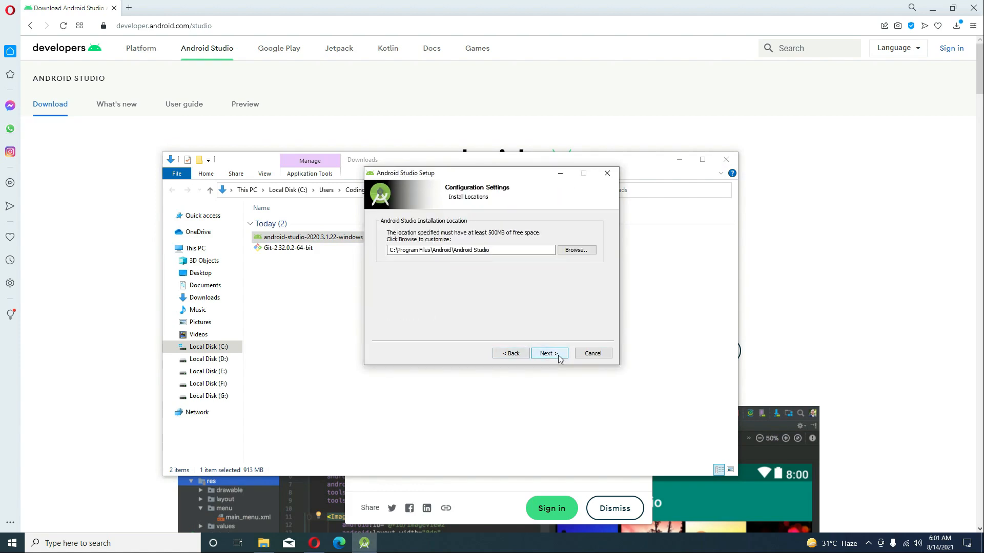
{"action": "left_click", "coordinate": [555, 355]}
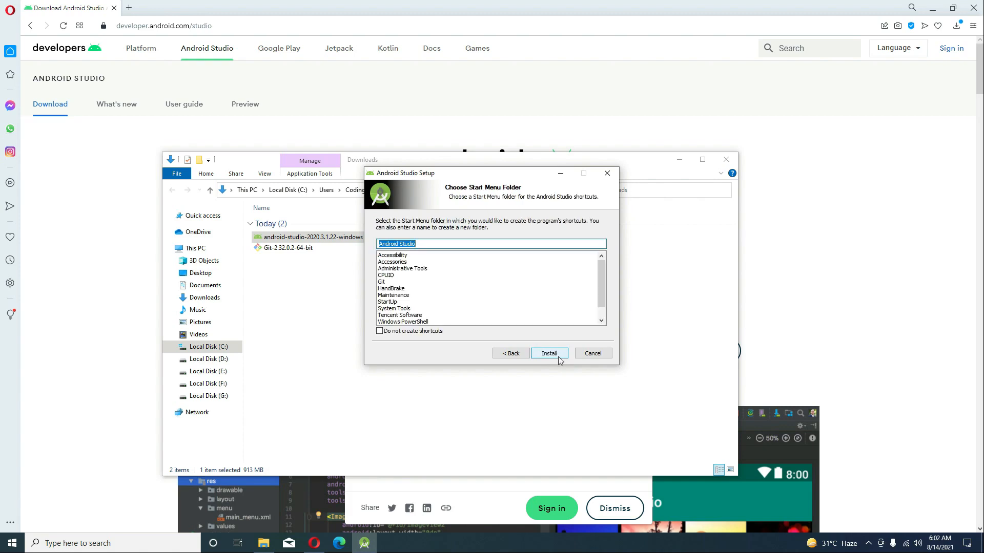
{"action": "left_click", "coordinate": [556, 357]}
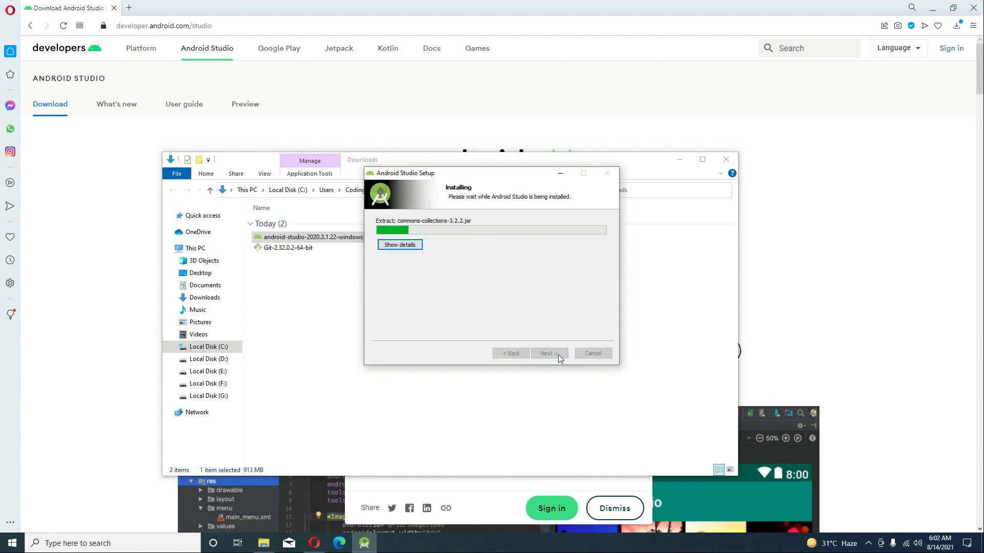
- Close the Downloads folder window and the browser while the installation runs
{"action": "left_click", "coordinate": [728, 159]}
{"action": "left_click", "coordinate": [973, 8]}
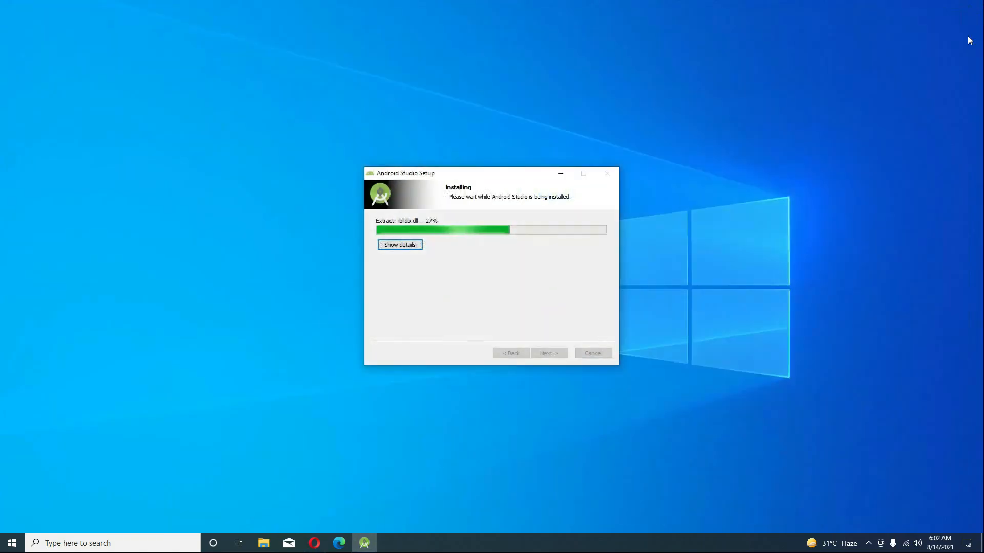
{"action": "right_click", "coordinate": [813, 221]}
{"action": "left_click", "coordinate": [837, 252]}
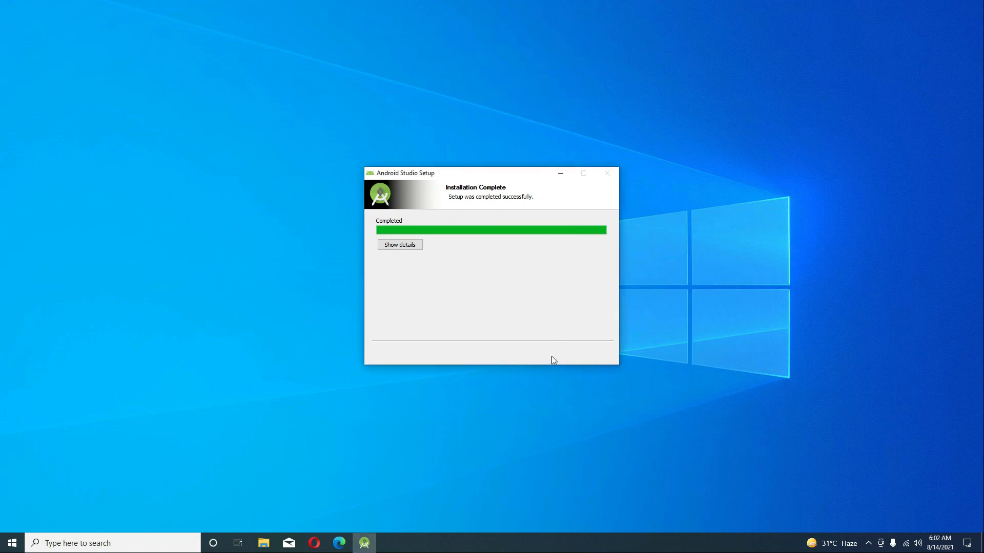
- Finish the installer with Start Android Studio enabled, import no settings and decline to send usage statistics to Google
{"action": "left_click", "coordinate": [552, 355]}
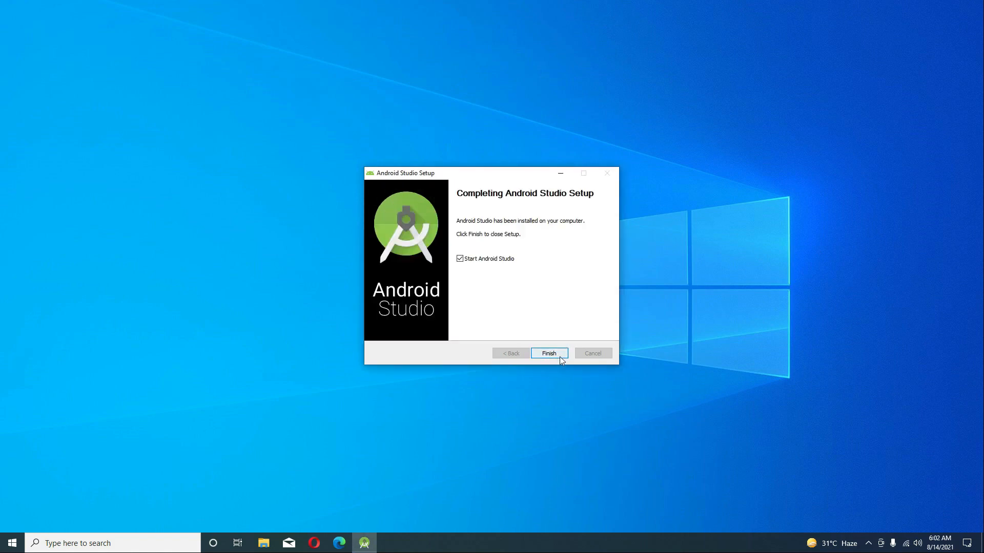
{"action": "left_click", "coordinate": [549, 353]}
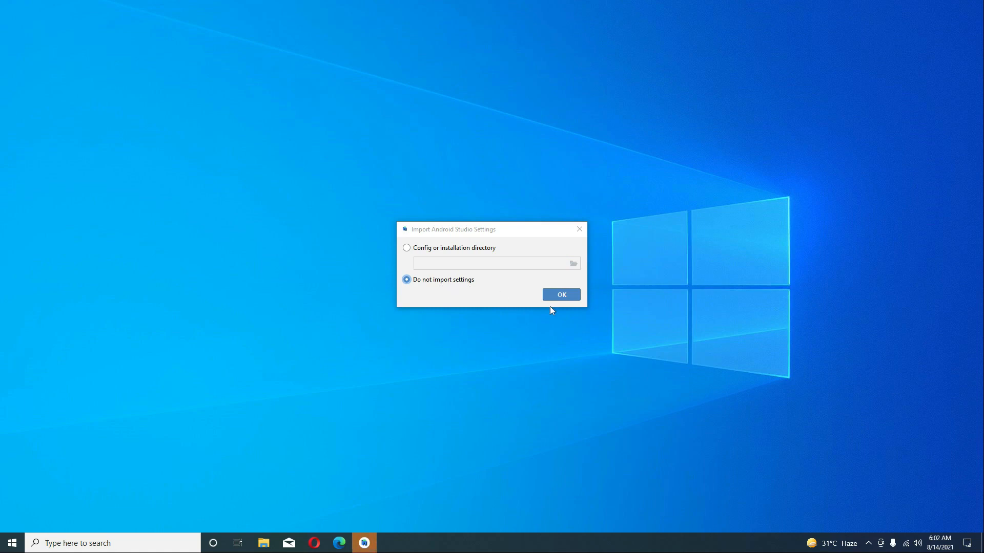
{"action": "left_click", "coordinate": [567, 297]}
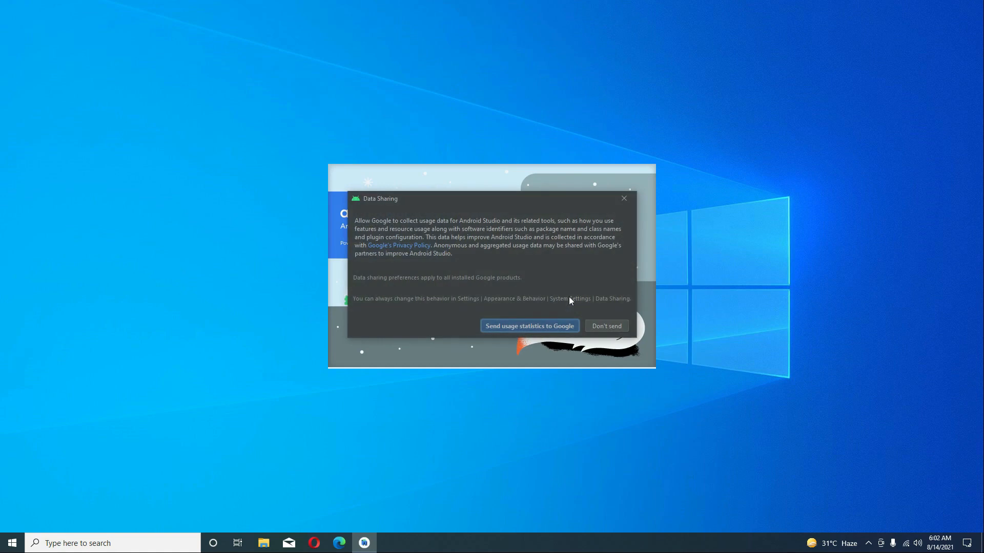
{"action": "left_click", "coordinate": [618, 330]}
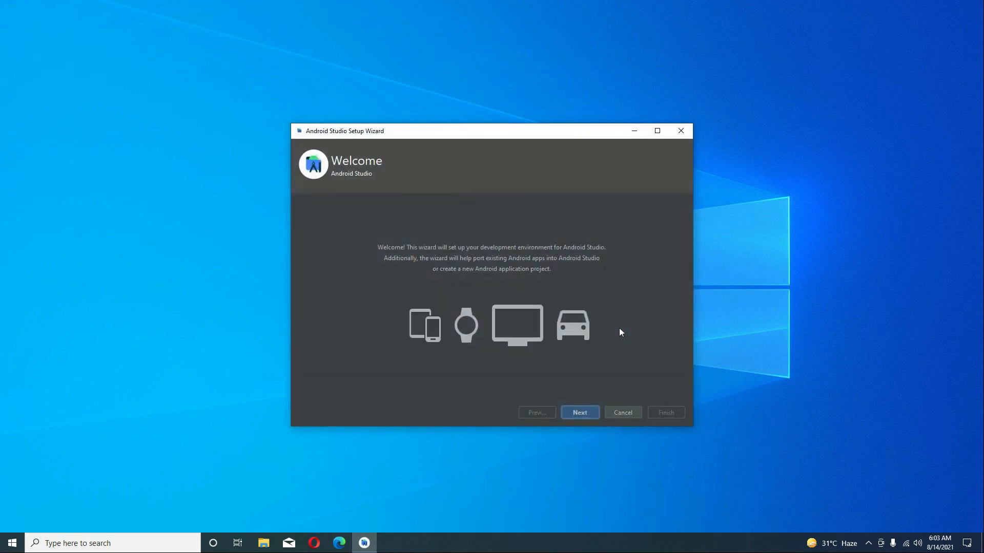
- Choose the Custom install type in the Android Studio Setup Wizard and accept the default JDK location
{"action": "left_click", "coordinate": [590, 413]}
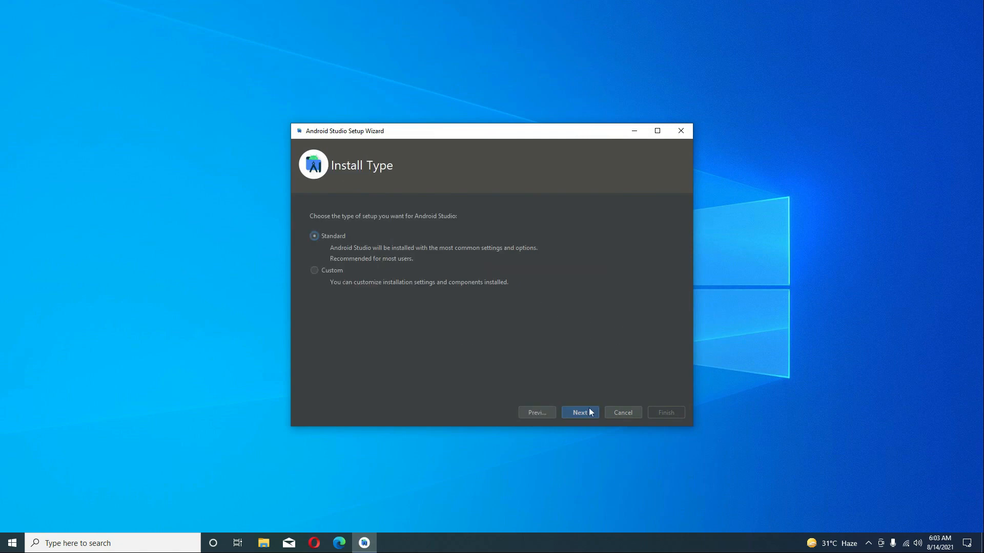
{"action": "left_click", "coordinate": [329, 271]}
{"action": "left_click", "coordinate": [581, 417]}
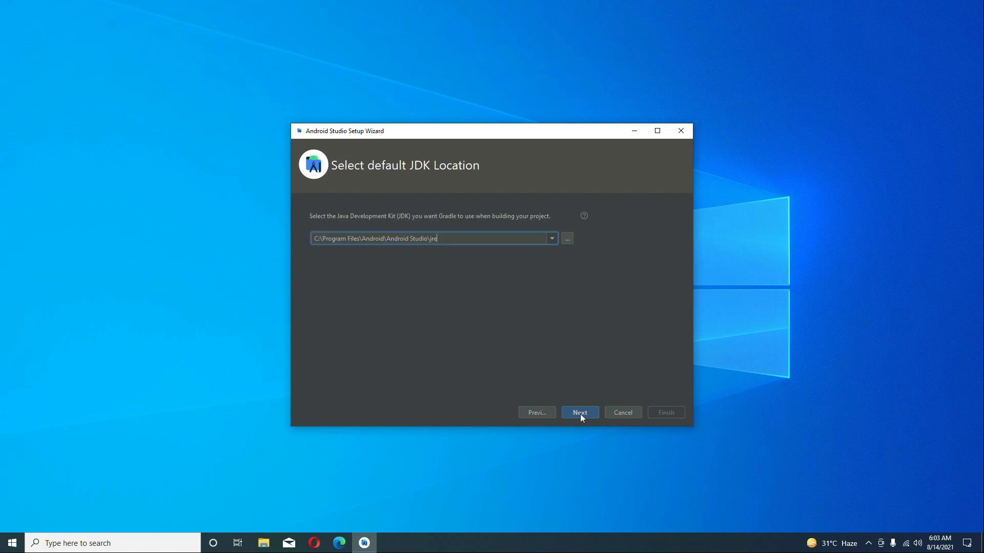
{"action": "left_click", "coordinate": [583, 413]}
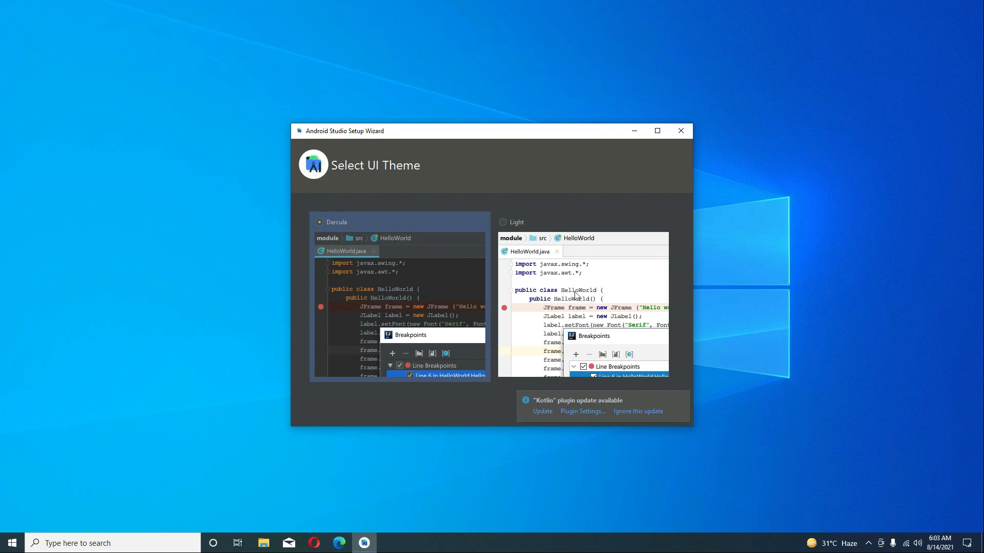
- Preview the Light UI theme, then choose Darcula and continue to the SDK components
{"action": "left_click", "coordinate": [573, 276]}
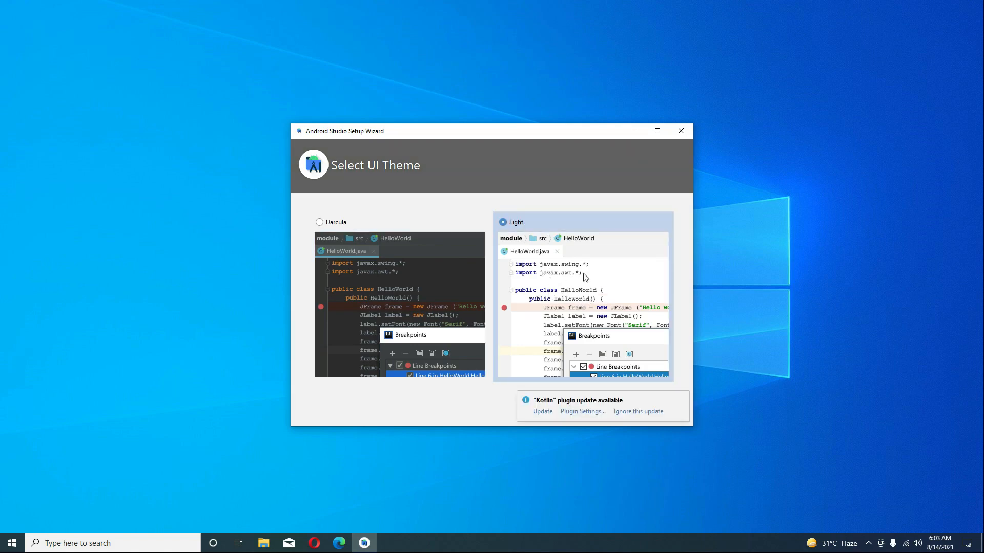
{"action": "left_click", "coordinate": [324, 251]}
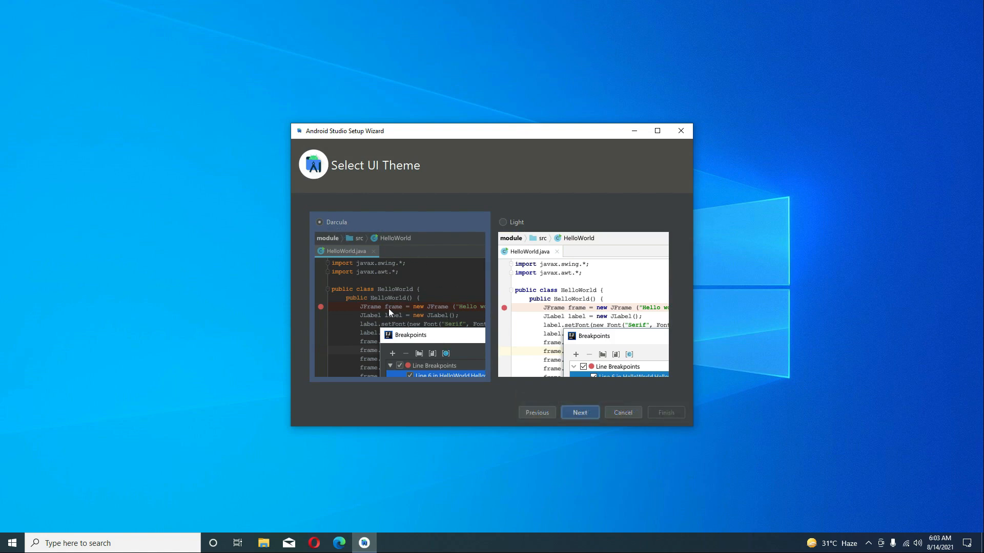
{"action": "left_click", "coordinate": [580, 413]}
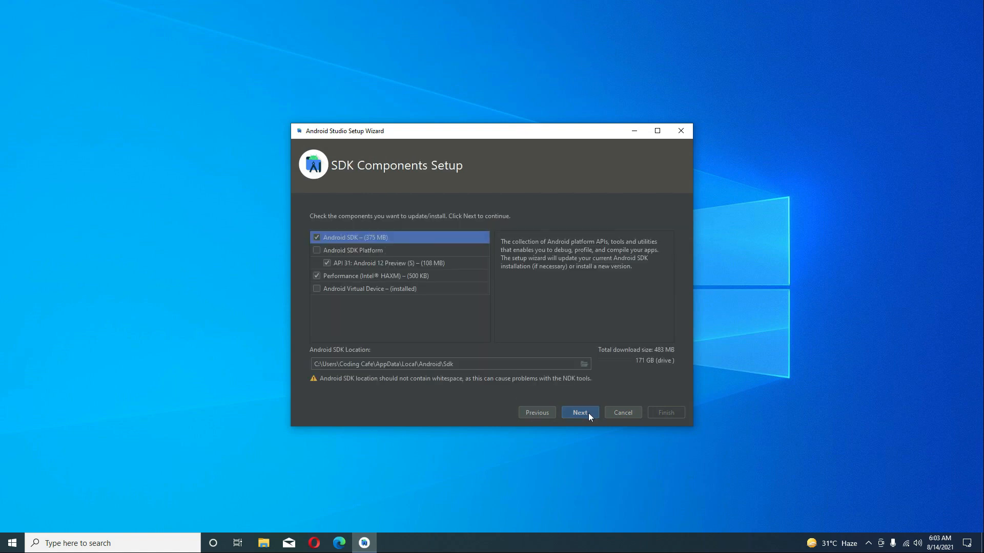
- Accept the default SDK components and recommended emulator RAM allocation, download the components and finish the setup wizard
{"action": "left_click", "coordinate": [588, 413]}
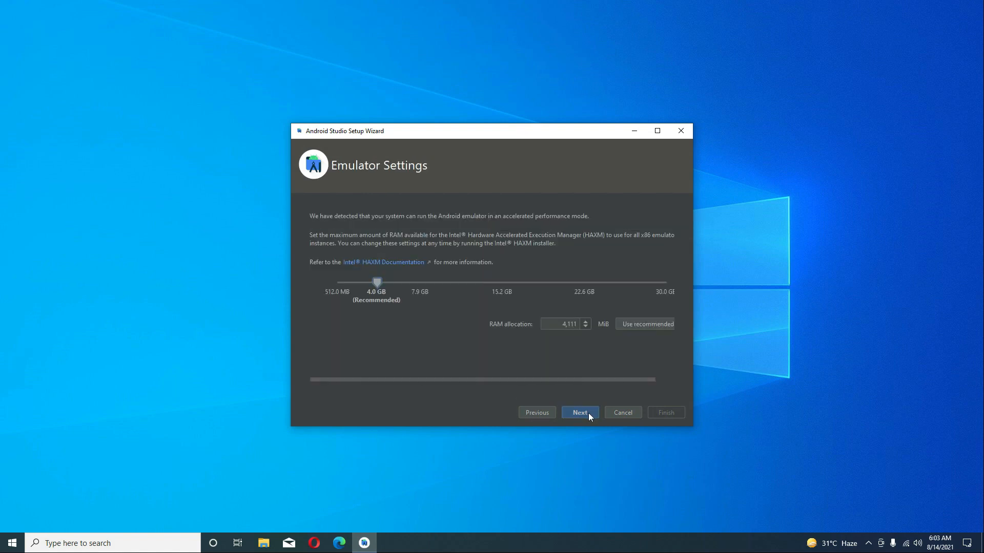
{"action": "left_click", "coordinate": [588, 412]}
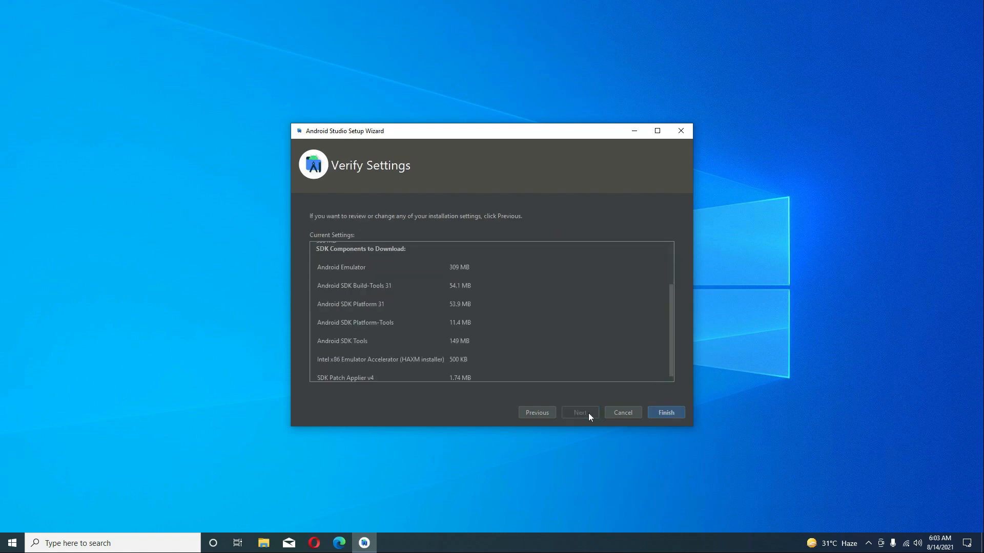
{"action": "left_click", "coordinate": [681, 415]}
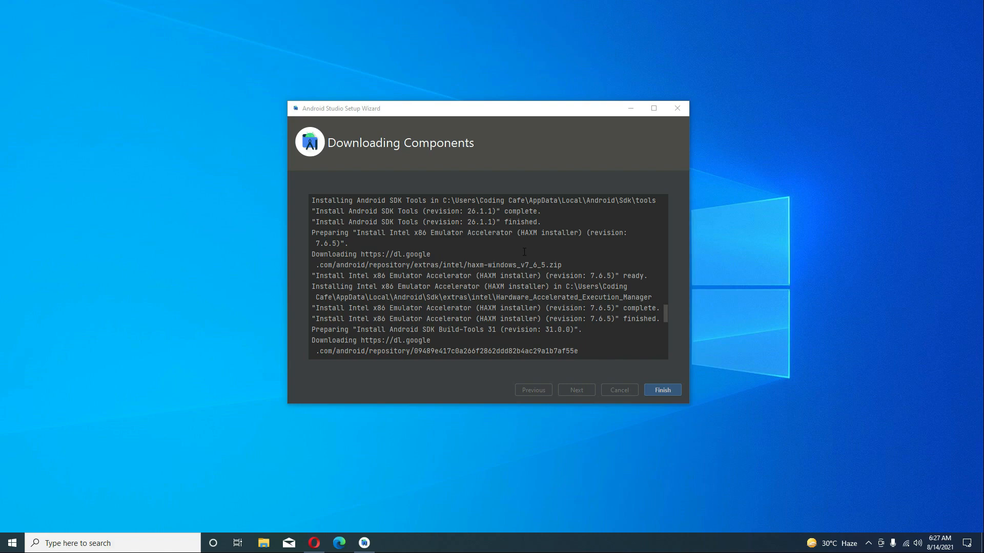
{"action": "left_click", "coordinate": [672, 392]}
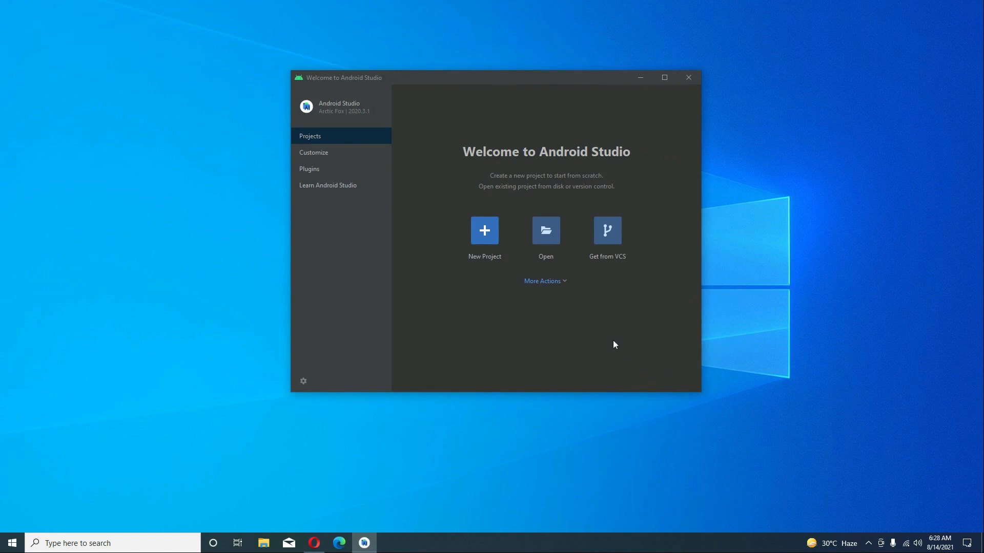
- Open the SDK Manager, view the System Settings page and return to the Android SDK page
{"action": "left_click", "coordinate": [555, 284]}
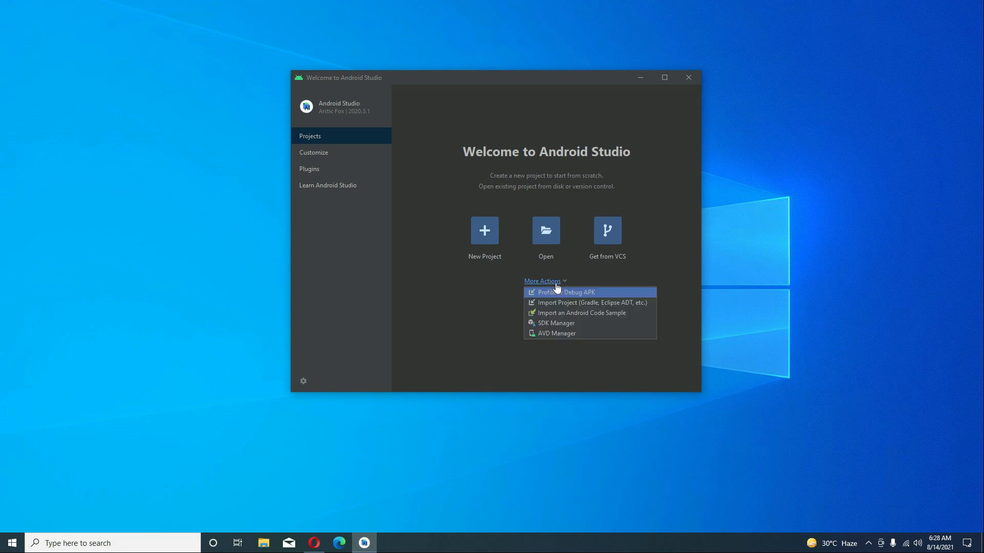
{"action": "left_click", "coordinate": [570, 328]}
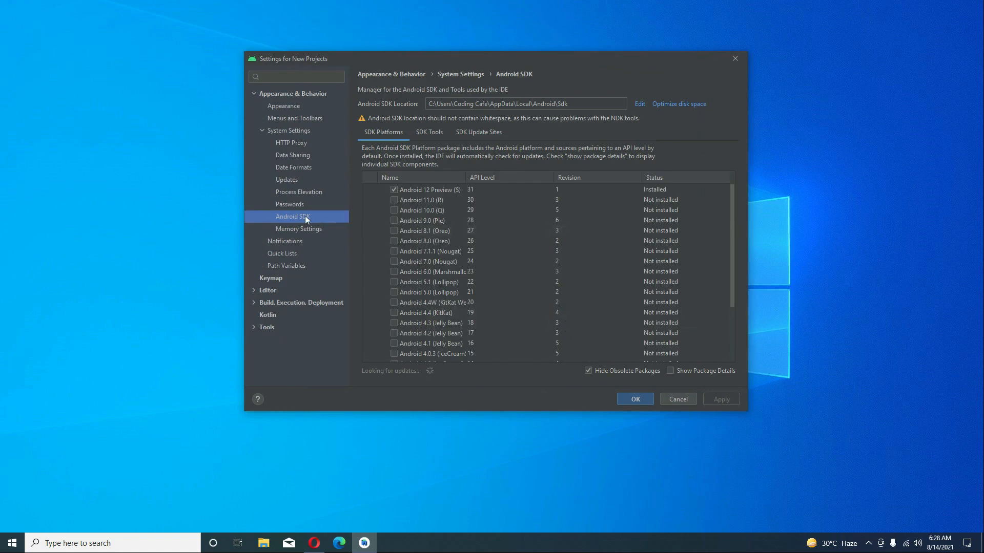
{"action": "left_click", "coordinate": [304, 94]}
{"action": "left_click", "coordinate": [284, 131]}
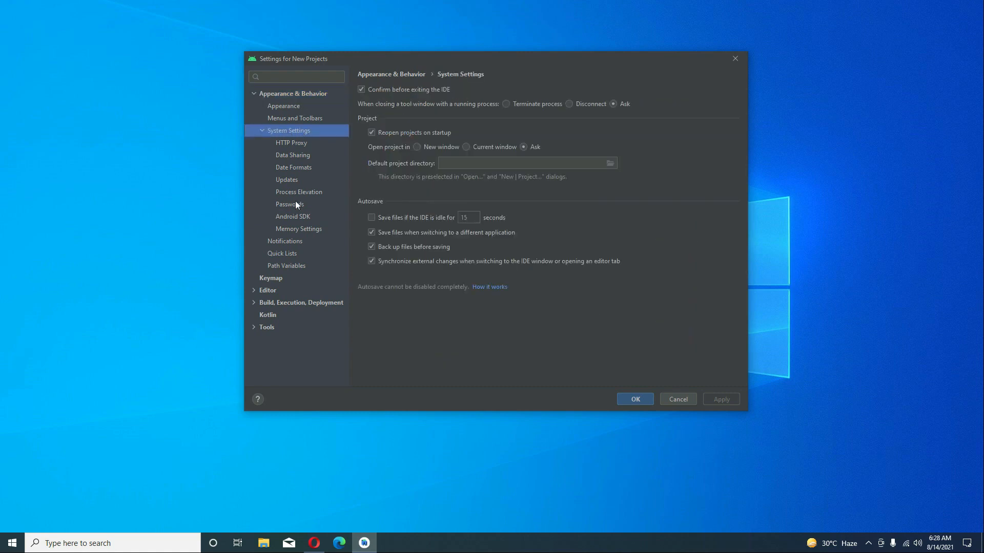
{"action": "left_click", "coordinate": [294, 218]}
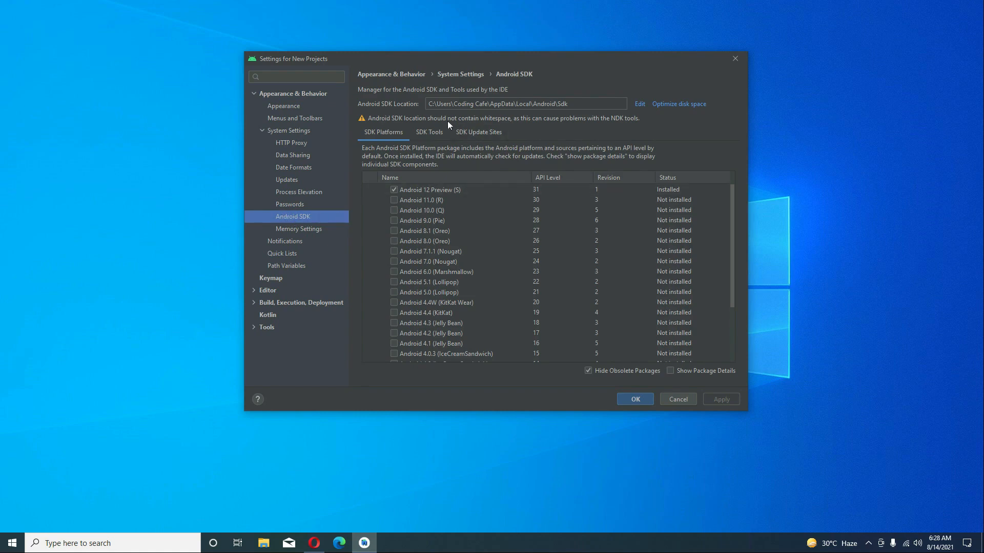
- Install Android SDK Command-line Tools (latest) from the SDK tools list, accepting the android-sdk-license
{"action": "left_click", "coordinate": [423, 134]}
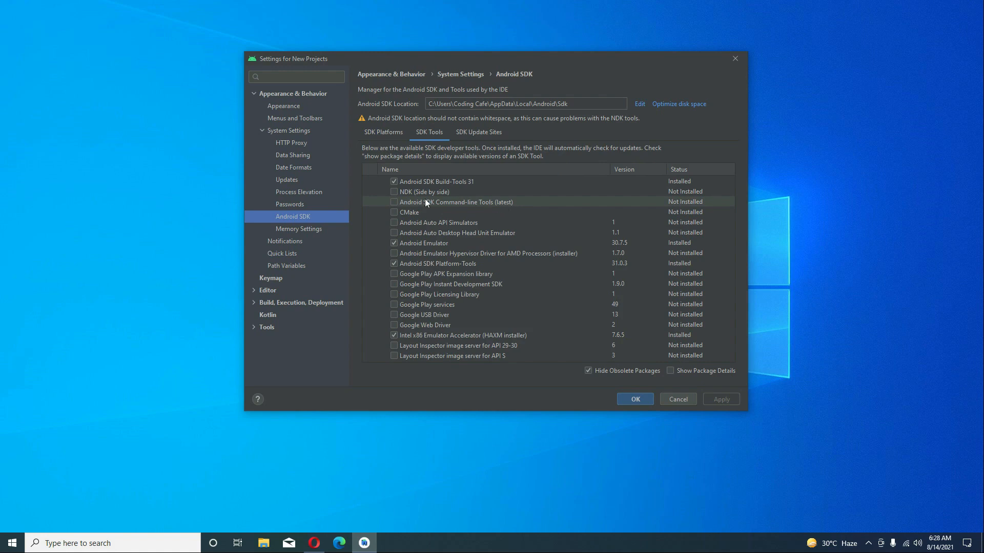
{"action": "left_click", "coordinate": [395, 201]}
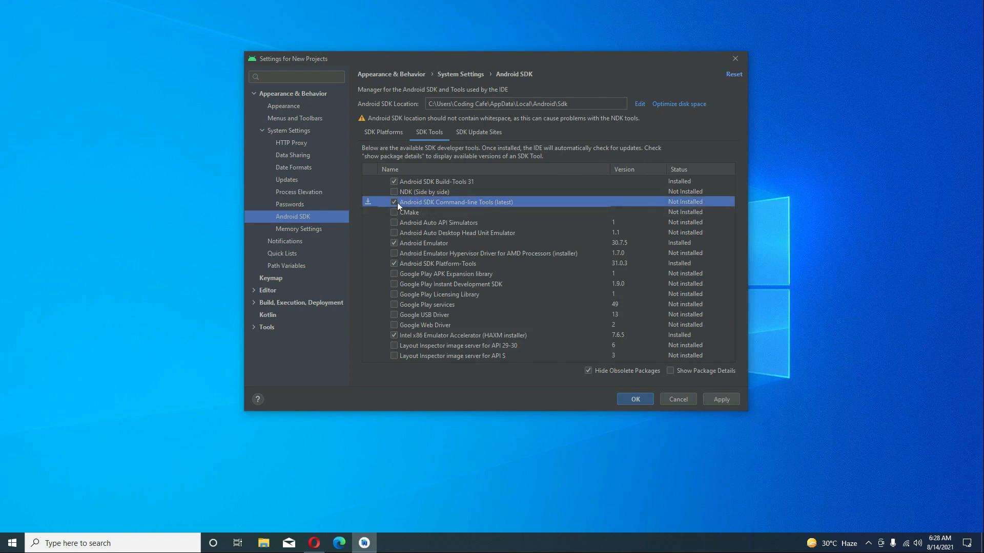
{"action": "left_click", "coordinate": [728, 400]}
{"action": "left_click", "coordinate": [485, 274]}
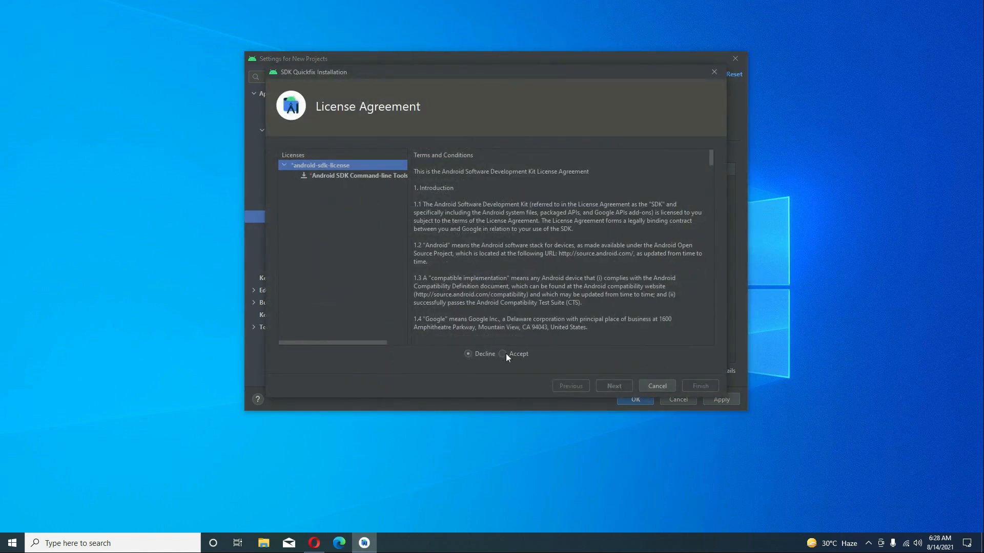
{"action": "left_click", "coordinate": [511, 355]}
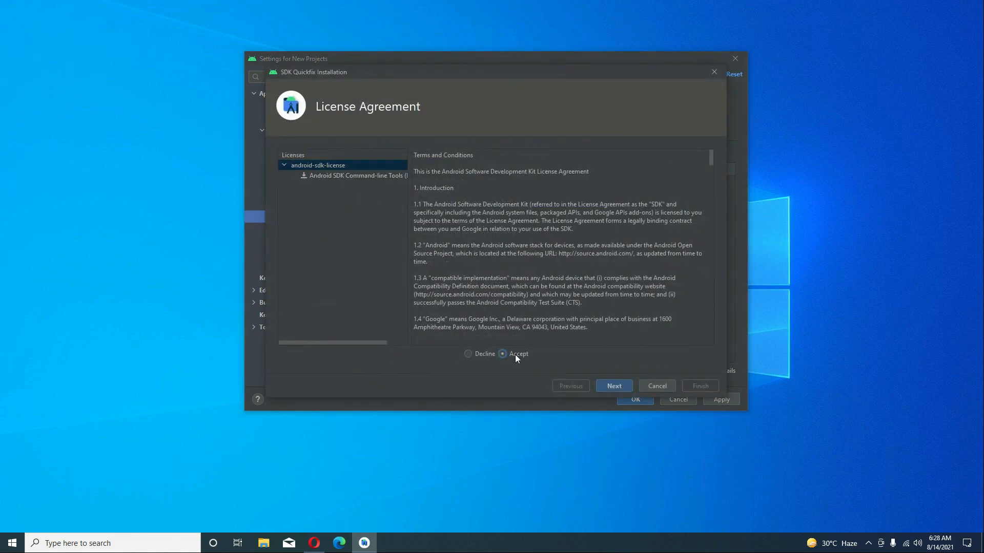
{"action": "left_click", "coordinate": [610, 388]}
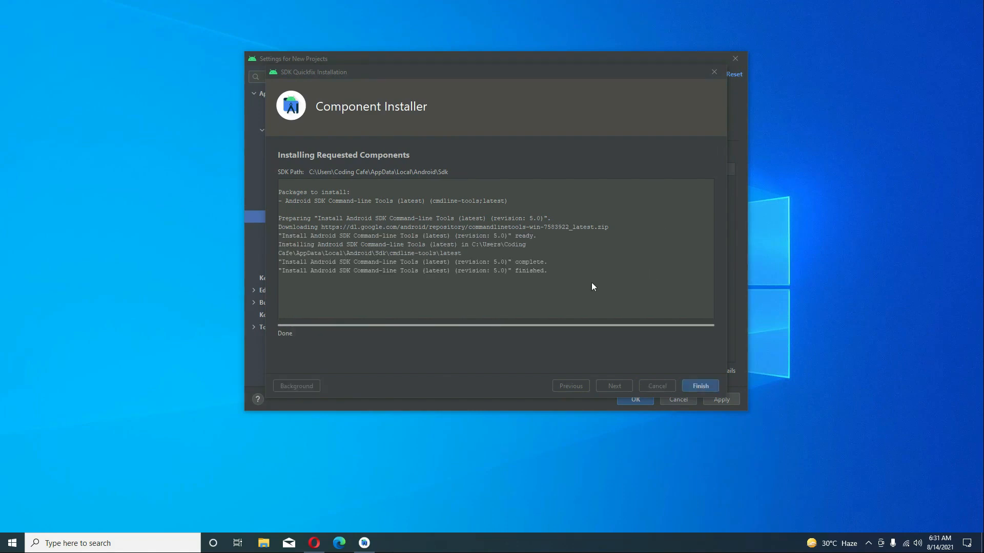
{"action": "left_click", "coordinate": [713, 385]}
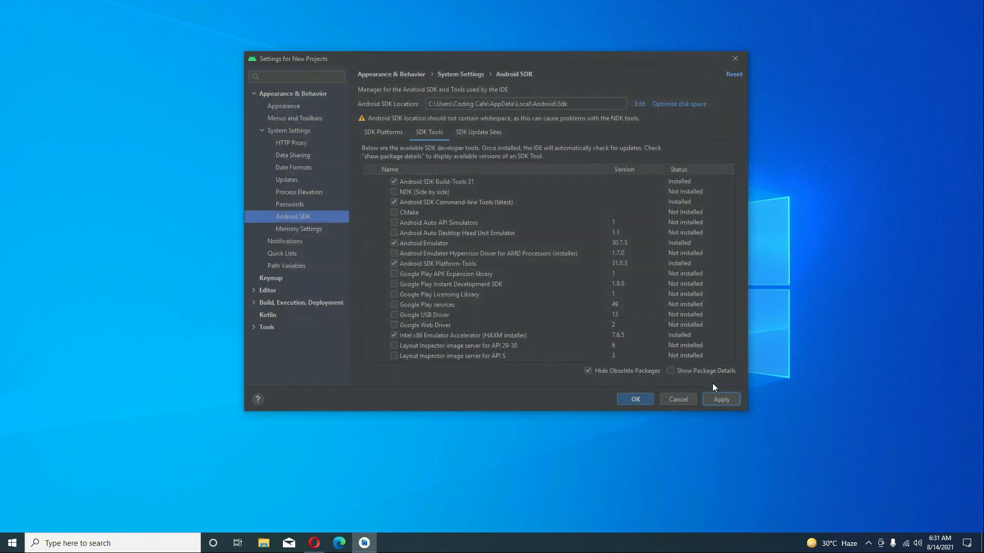
- Apply the SDK settings, close the settings dialog and exit Android Studio
{"action": "left_click", "coordinate": [734, 400]}
{"action": "left_click", "coordinate": [635, 399]}
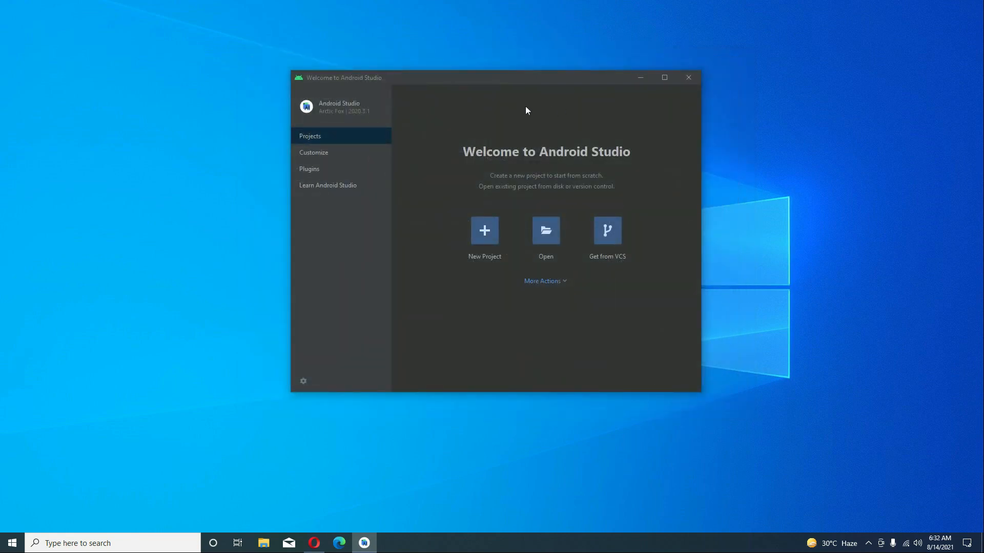
{"action": "left_click", "coordinate": [693, 82]}
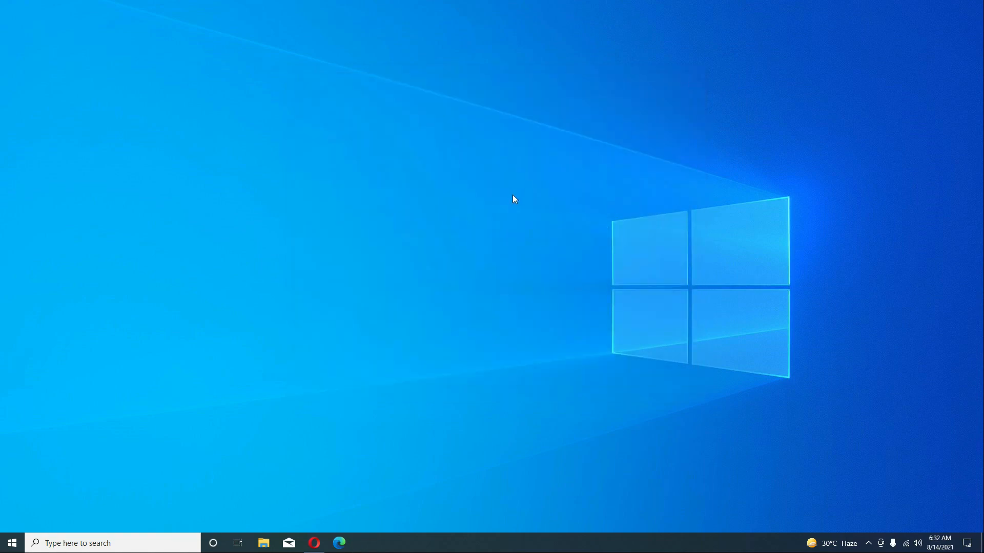
- Switch to the Opera browser, search Google for "google chrome" and open the Google Chrome Web Browser page
{"action": "left_click", "coordinate": [315, 542]}
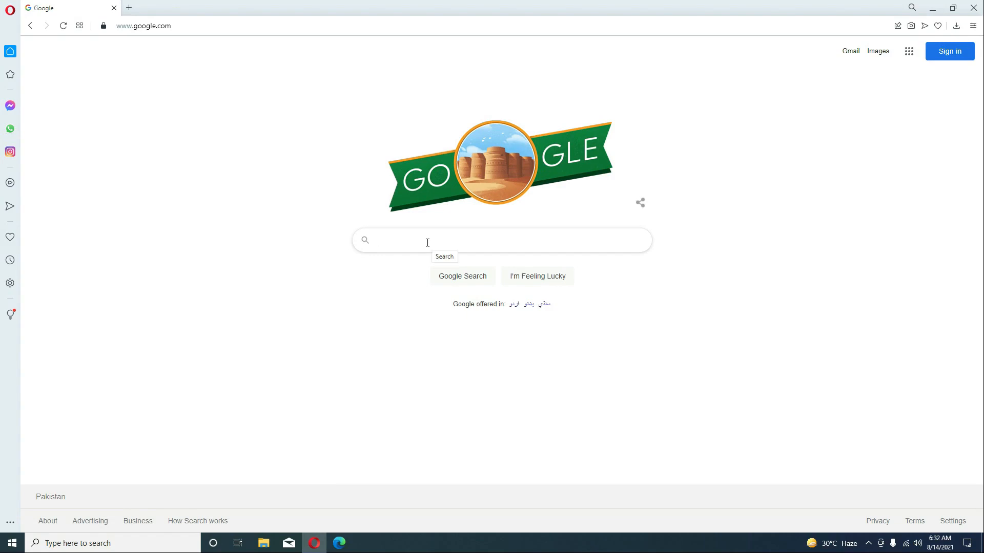
{"action": "type", "text": "google"}
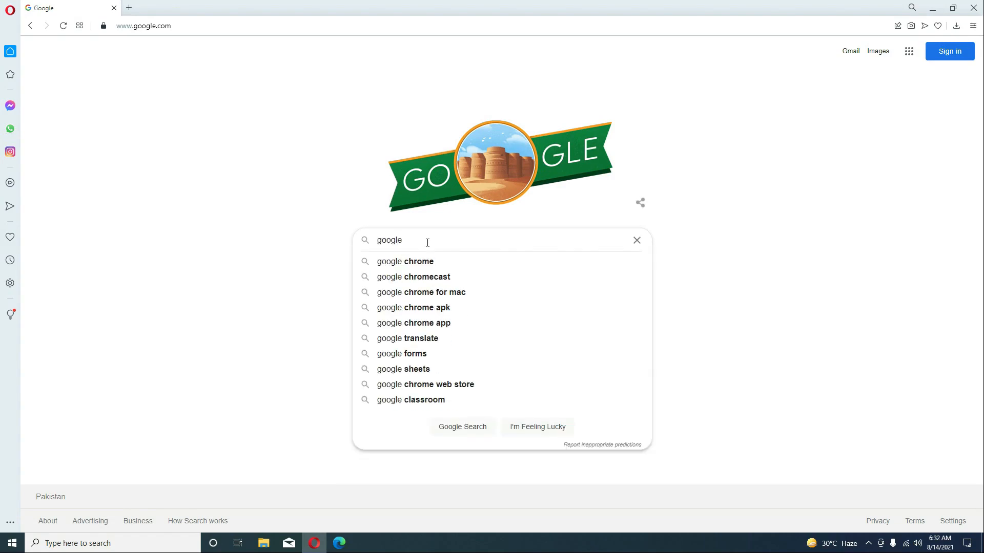
{"action": "type", "text": " chrome"}
{"action": "key", "text": "Return"}
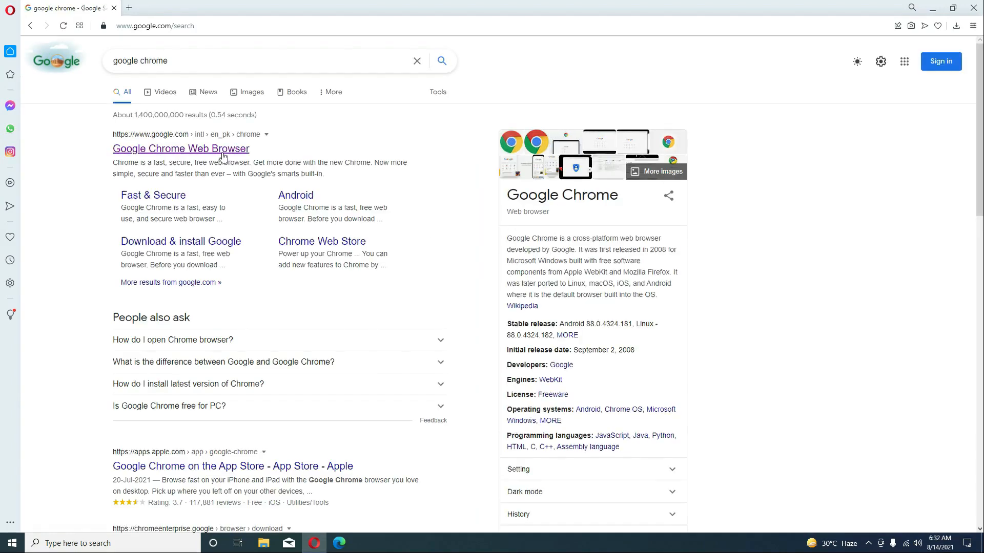
{"action": "left_click", "coordinate": [148, 155]}
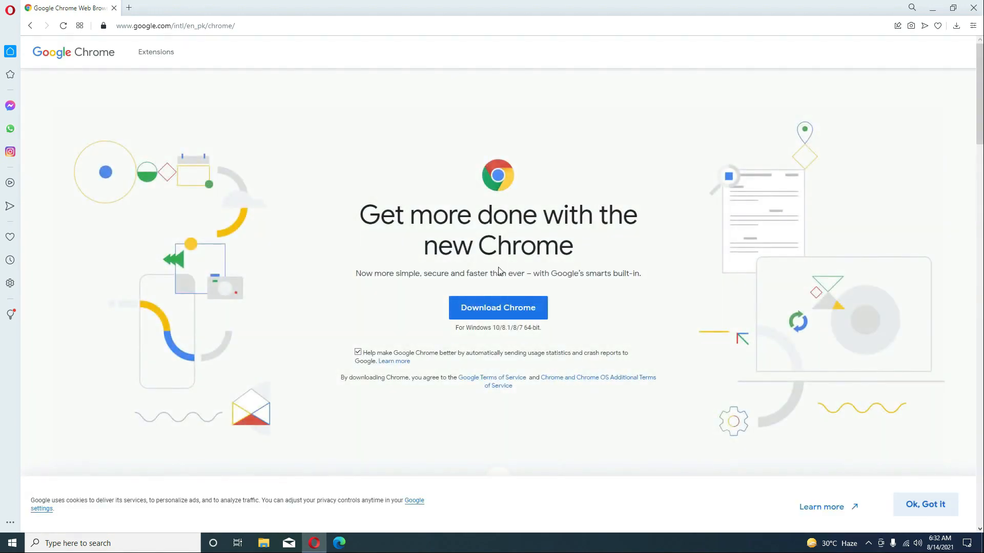
- Download Chrome for Windows, save the installer as ChromeSetup in Downloads and open its containing folder
{"action": "left_click", "coordinate": [504, 314]}
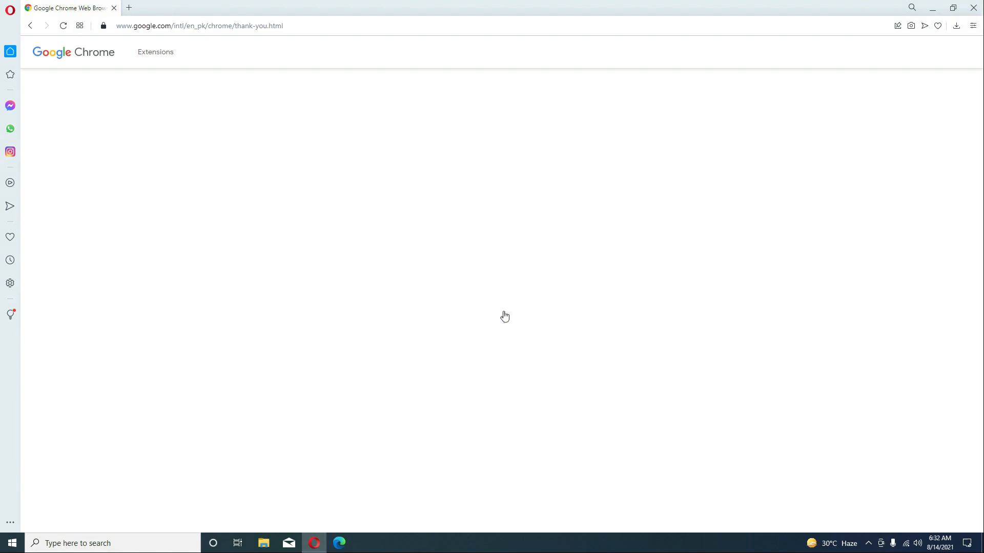
{"action": "left_click", "coordinate": [895, 58]}
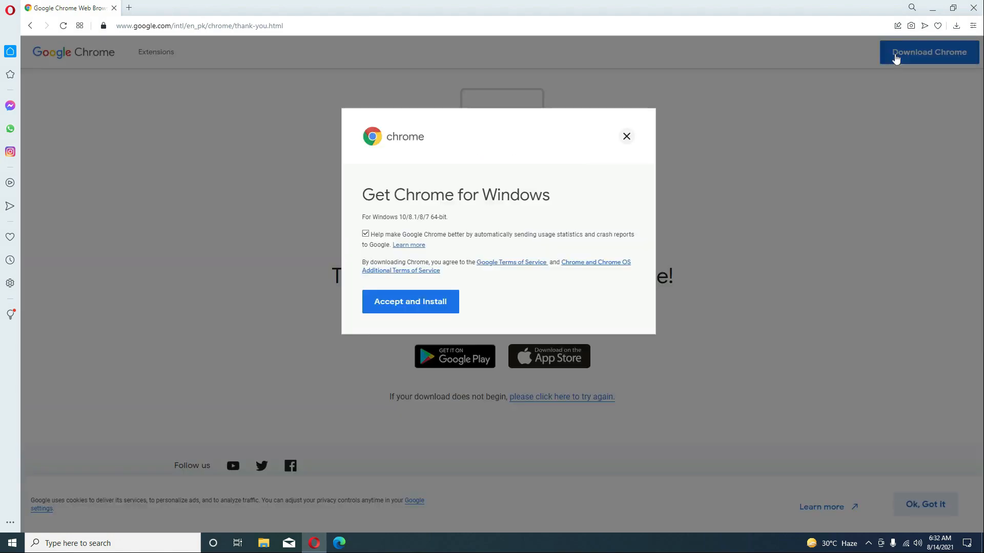
{"action": "left_click", "coordinate": [439, 301]}
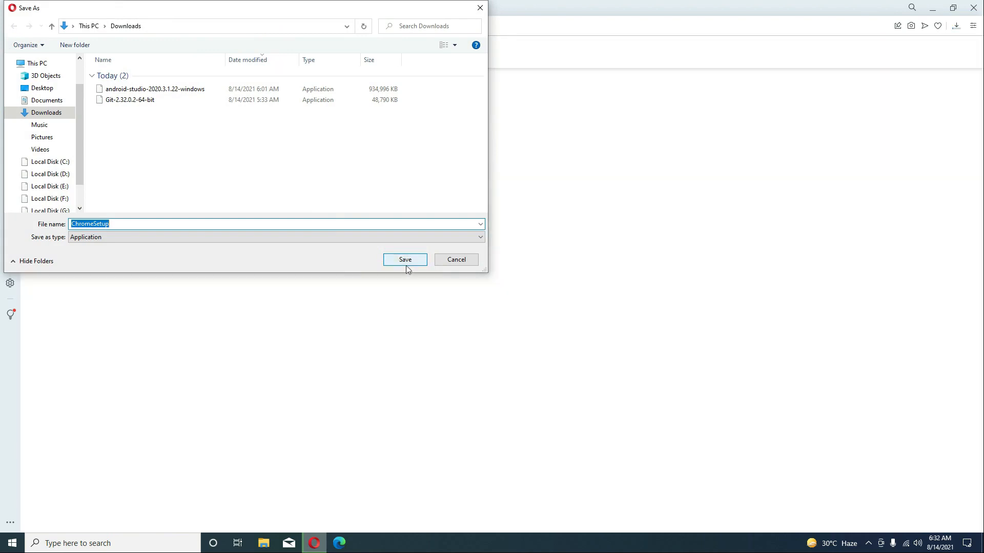
{"action": "left_click", "coordinate": [407, 262]}
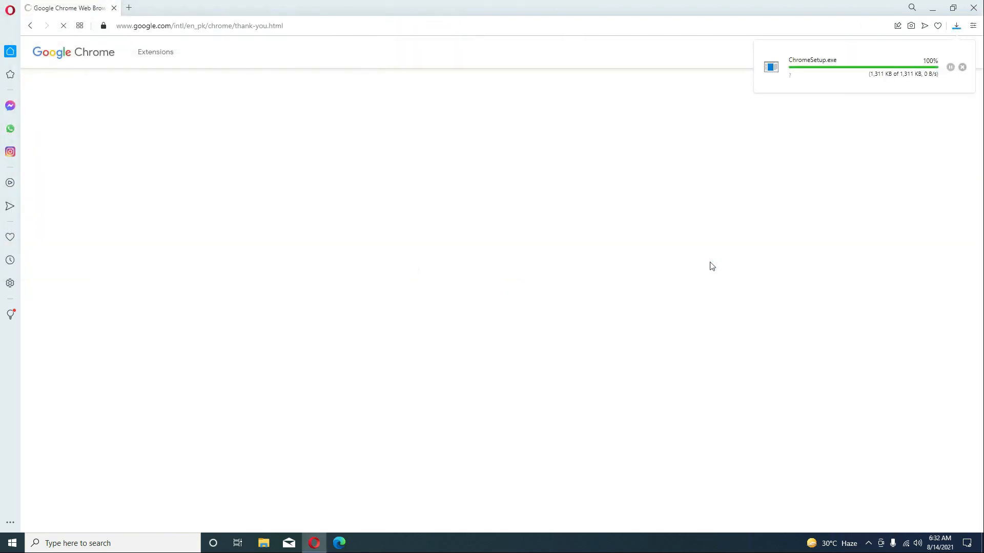
{"action": "left_click", "coordinate": [961, 68]}
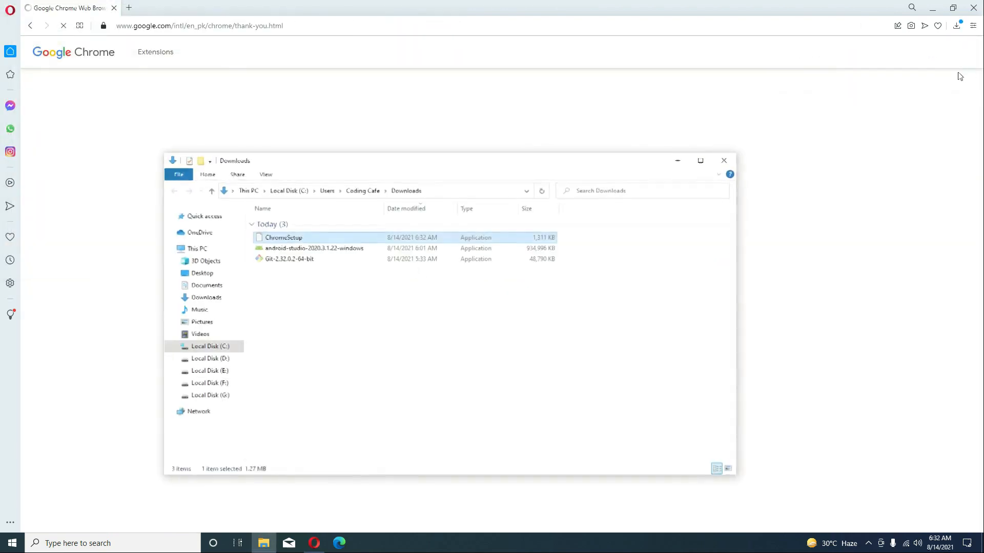
- Run the ChromeSetup installer, closing the browser and the Downloads folder while Chrome installs
{"action": "double_click", "coordinate": [283, 239]}
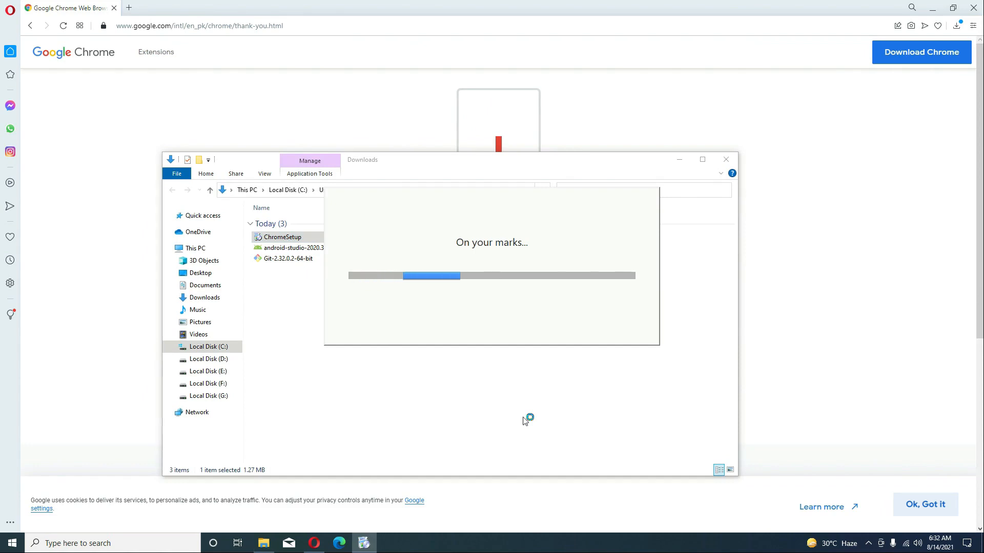
{"action": "left_click", "coordinate": [729, 36]}
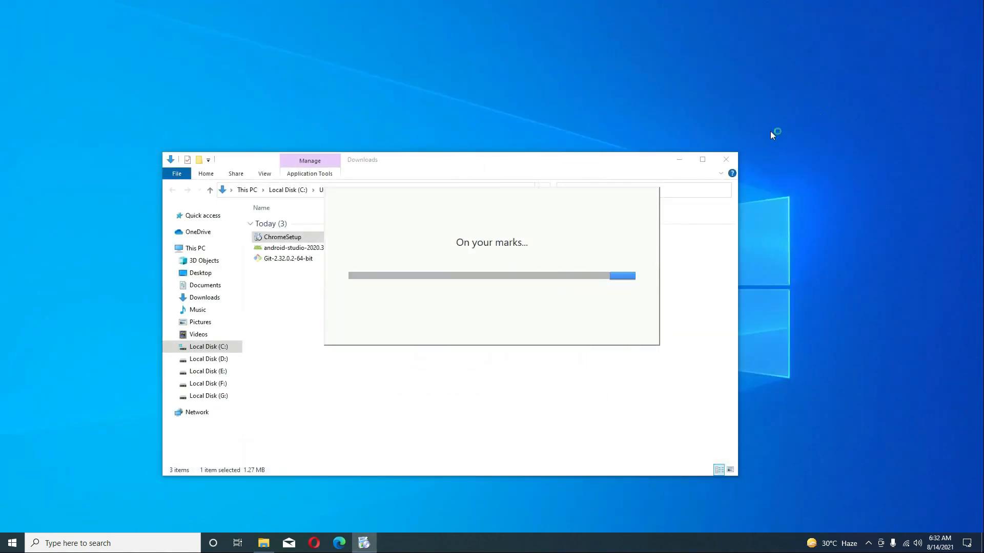
{"action": "left_click", "coordinate": [730, 157]}
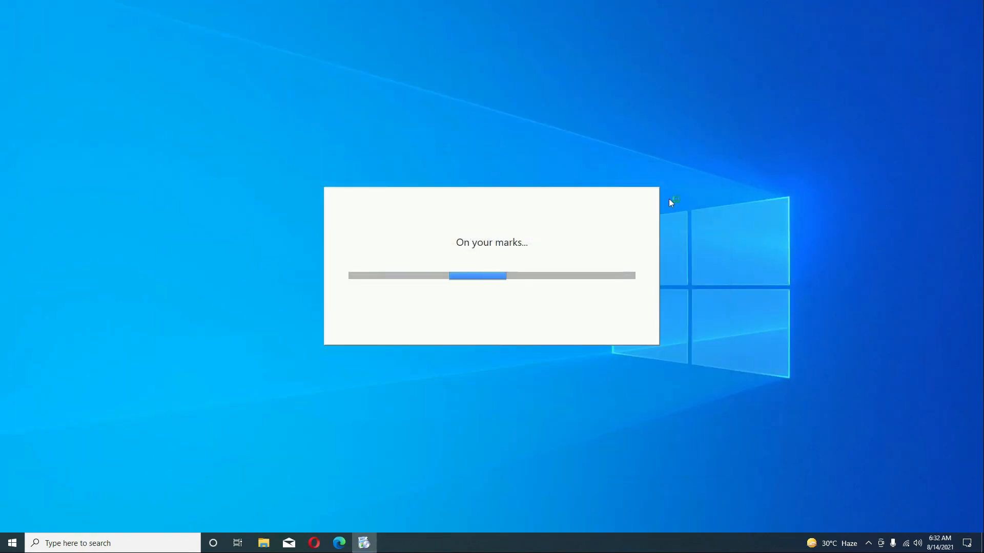
{"action": "right_click", "coordinate": [853, 208]}
{"action": "left_click", "coordinate": [870, 236]}
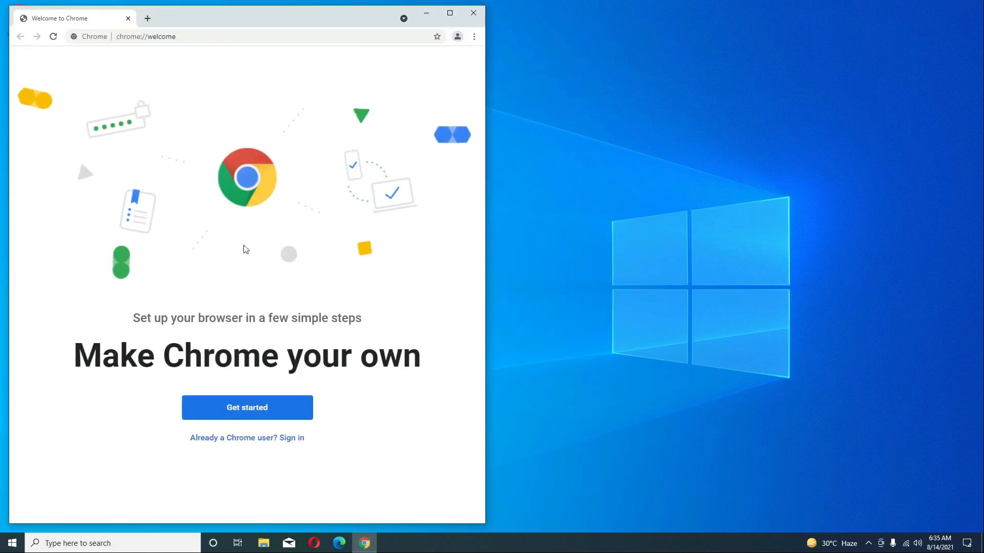
- Load google.com in the newly installed Chrome, maximize the window and close the browser
{"action": "left_click", "coordinate": [204, 38]}
{"action": "type", "text": "goo"}
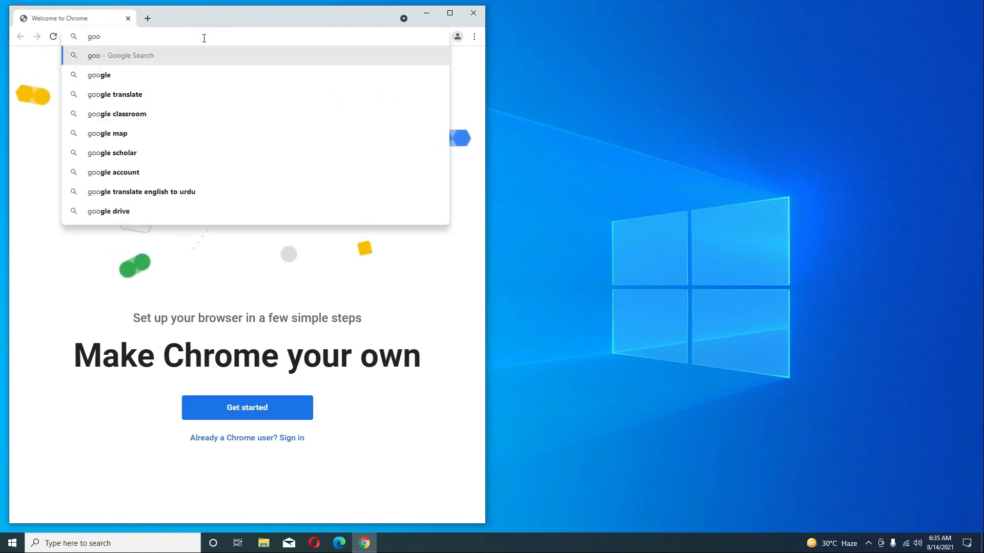
{"action": "type", "text": "gle.com"}
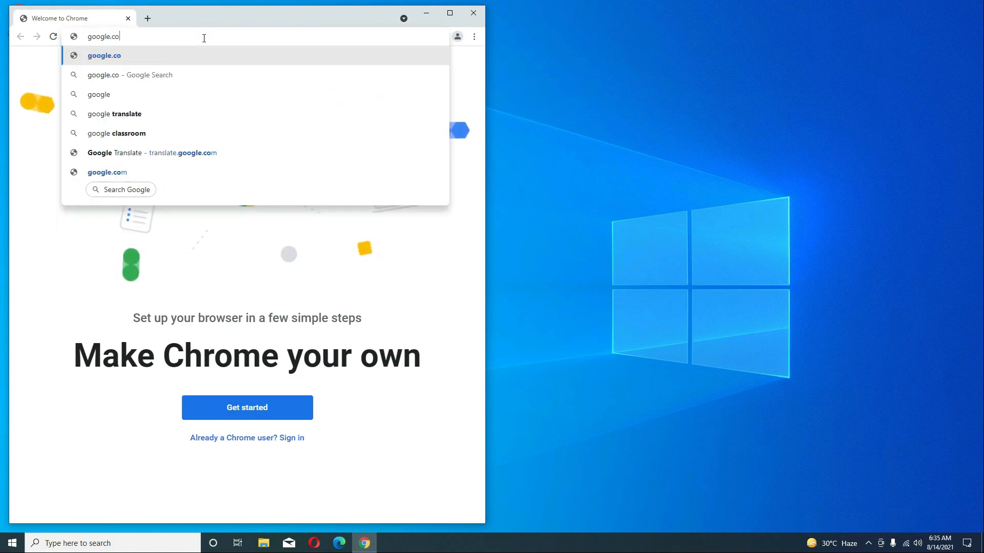
{"action": "key", "text": "Return"}
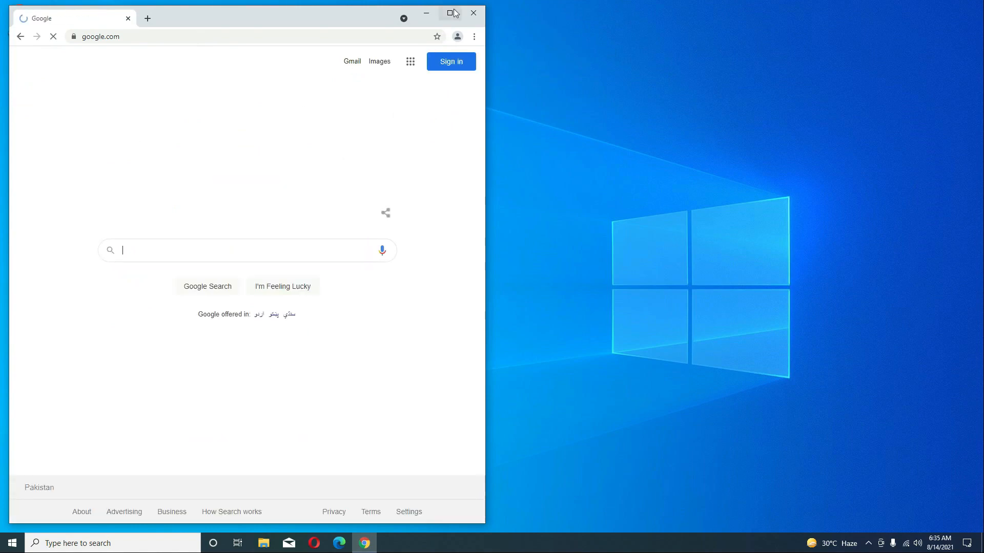
{"action": "left_click", "coordinate": [450, 13]}
{"action": "left_click", "coordinate": [972, 7]}
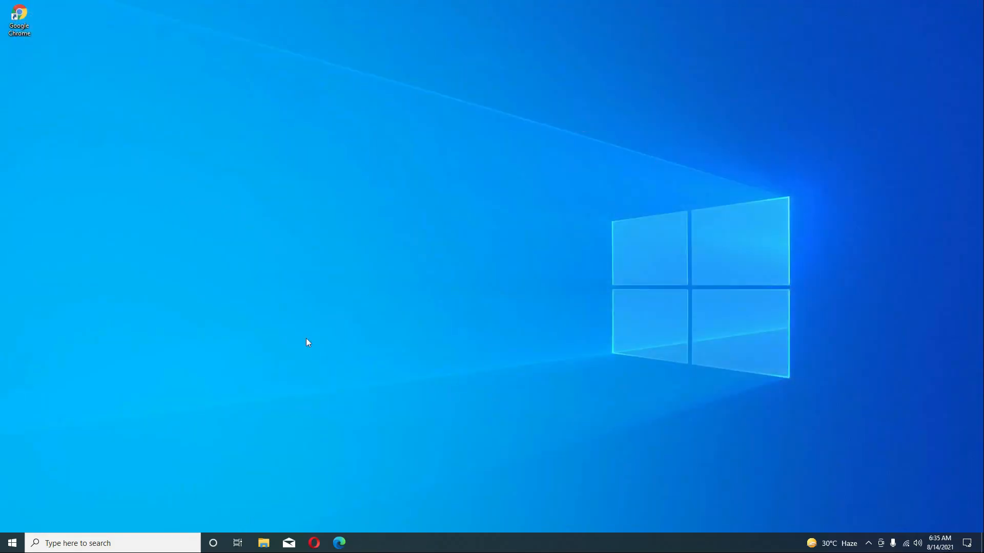
- In Command Prompt, run flutter config --android-studio-dir="C:\Program Files\Android\Android Studio" and close the window
{"action": "left_click", "coordinate": [85, 543]}
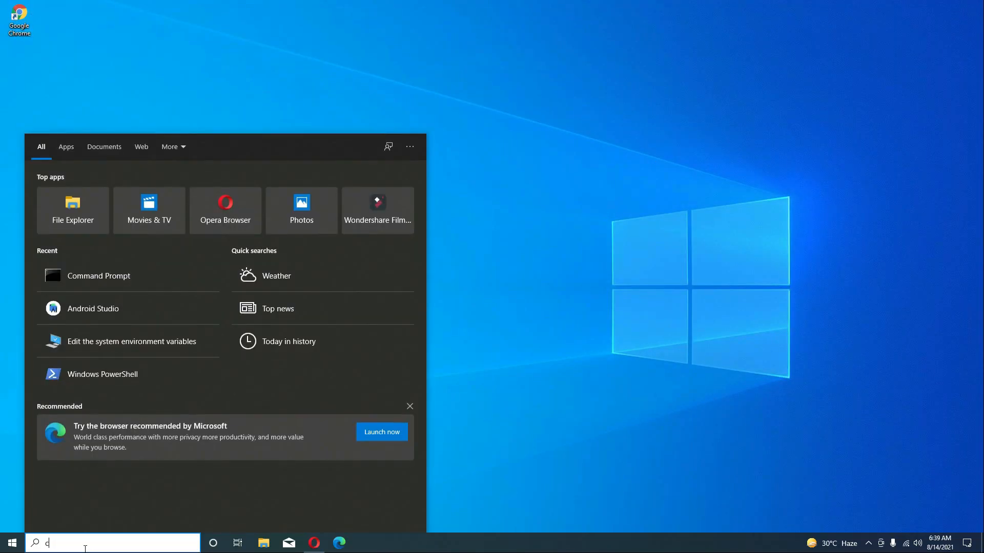
{"action": "type", "text": "comma"}
{"action": "key", "text": "Return"}
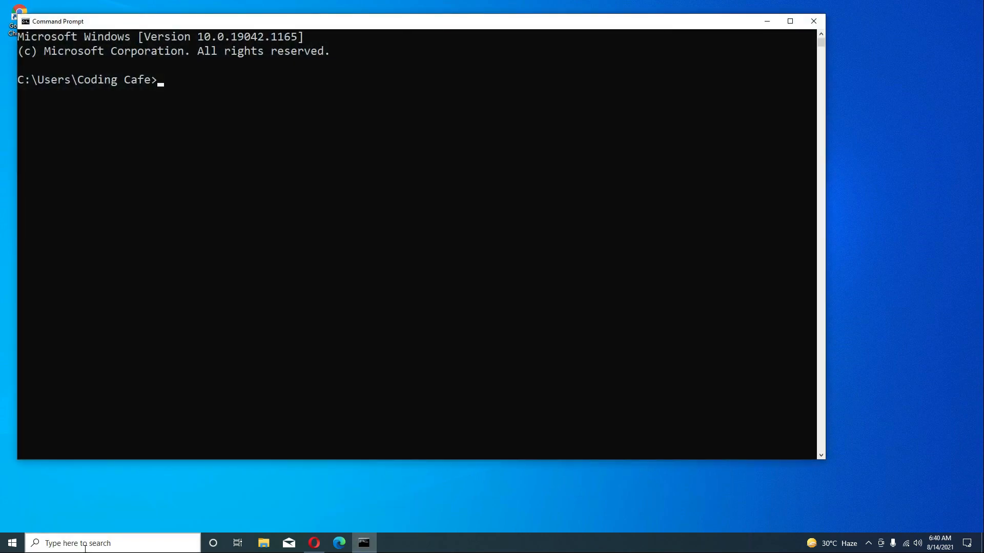
{"action": "left_click_drag", "start_coordinate": [289, 24], "coordinate": [307, 61]}
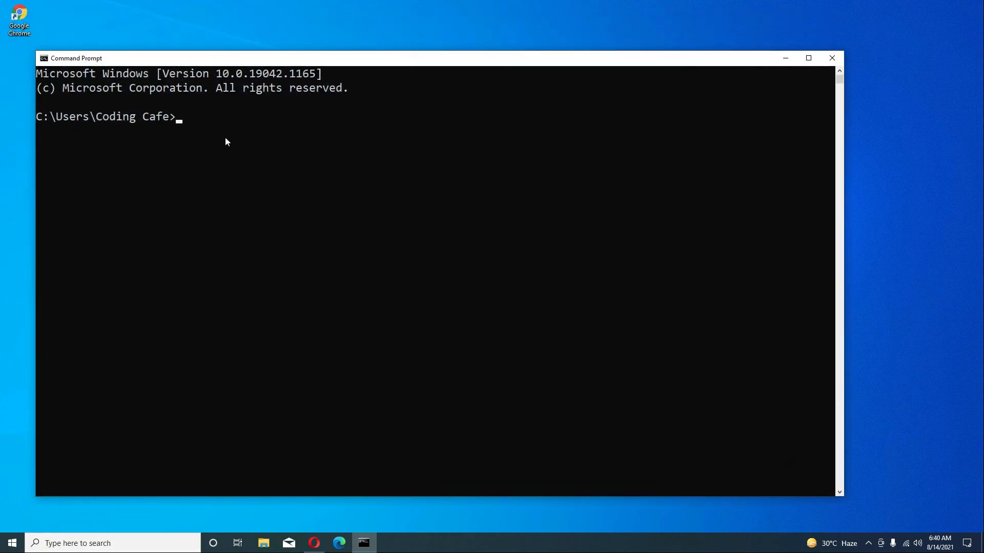
{"action": "type", "text": "flutter config --android-studio-dir=\"C:\\Program Files\\Android\\Android Studio\""}
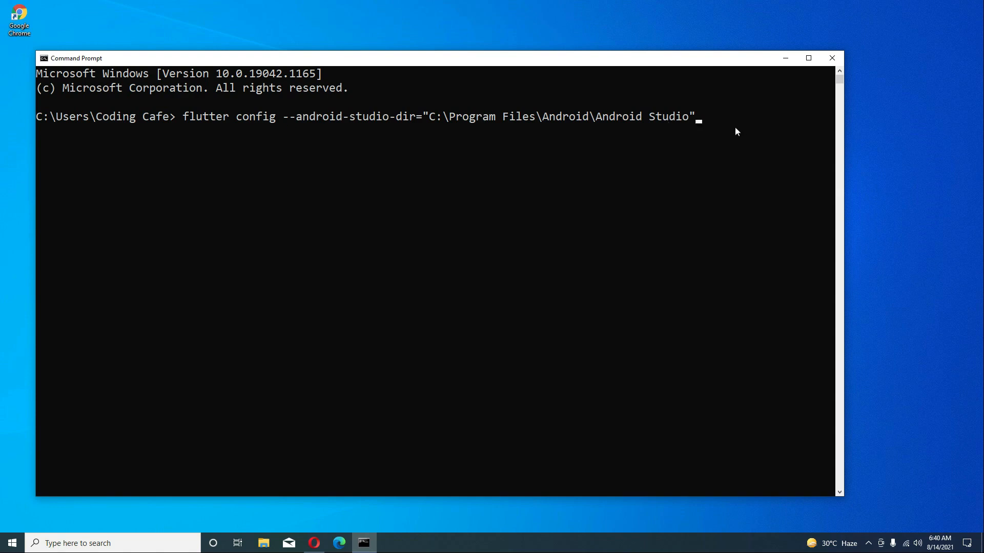
{"action": "key", "text": "Return"}
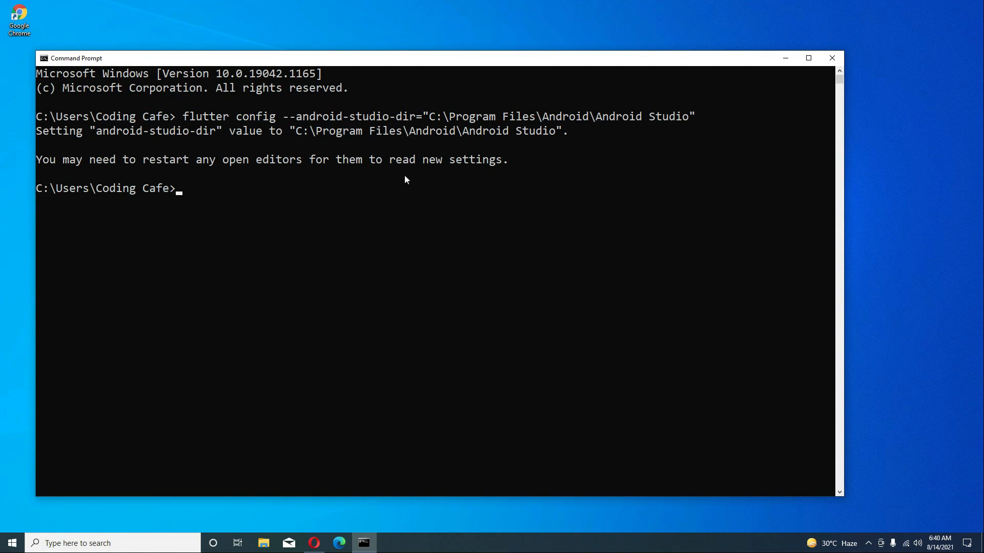
{"action": "left_click", "coordinate": [830, 56]}
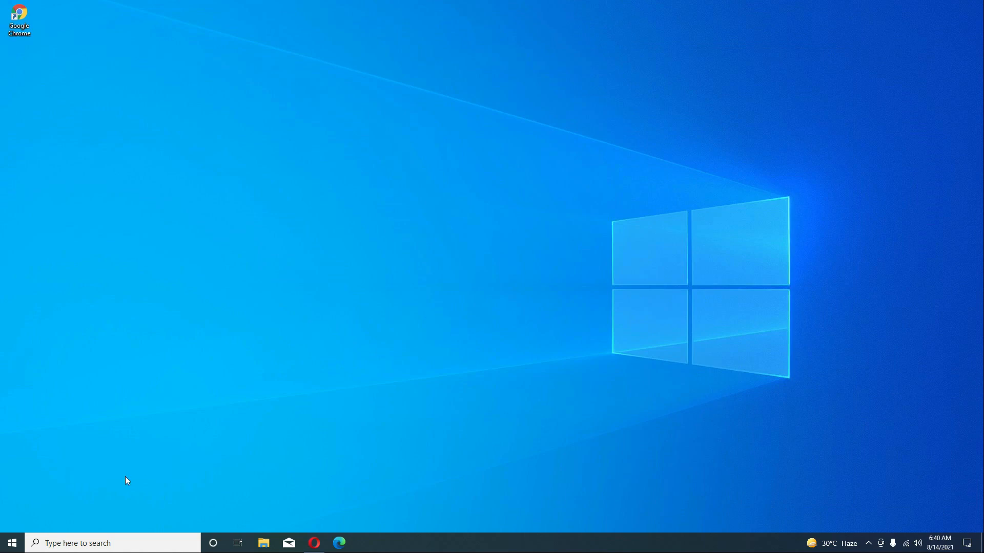
- Restart the computer
{"action": "left_click", "coordinate": [14, 541]}
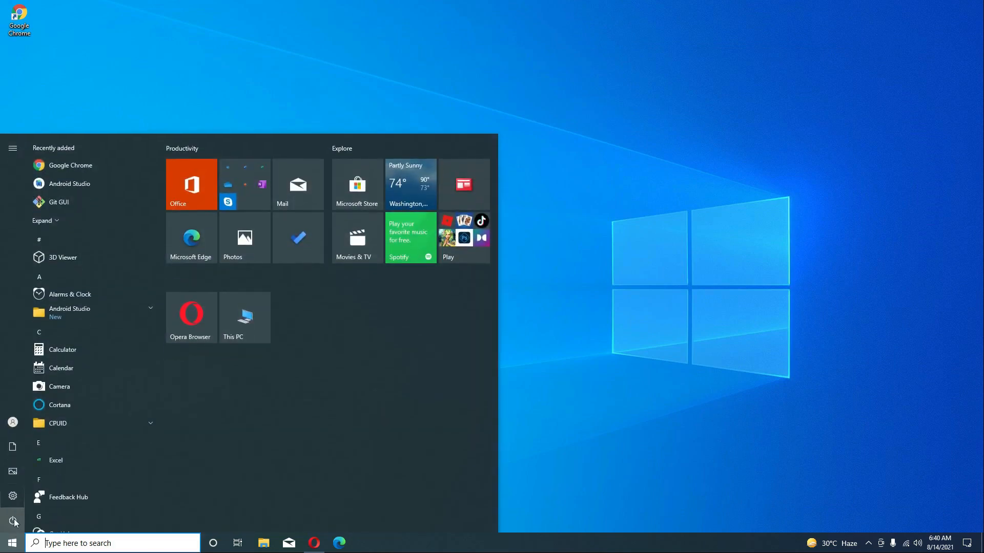
{"action": "left_click", "coordinate": [12, 521]}
{"action": "left_click", "coordinate": [31, 496]}
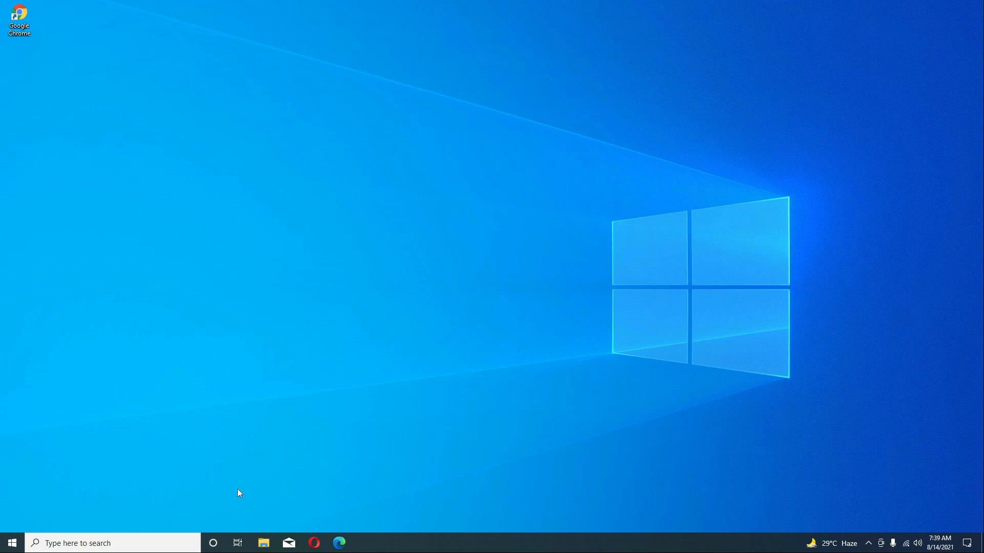
- Search Windows for Command Prompt and open a new Command Prompt window
{"action": "left_click", "coordinate": [118, 542]}
{"action": "type", "text": "com"}
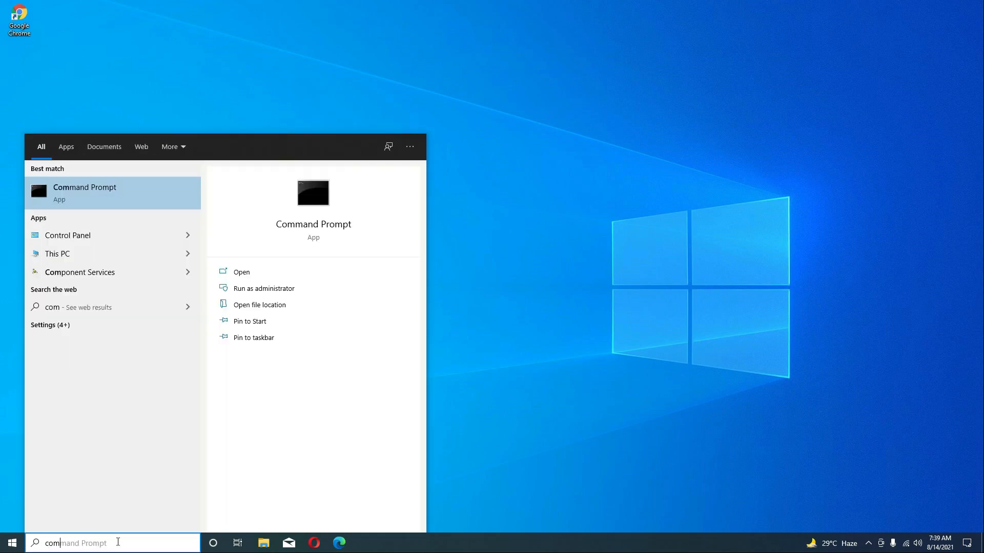
{"action": "type", "text": "m"}
{"action": "key", "text": "Return"}
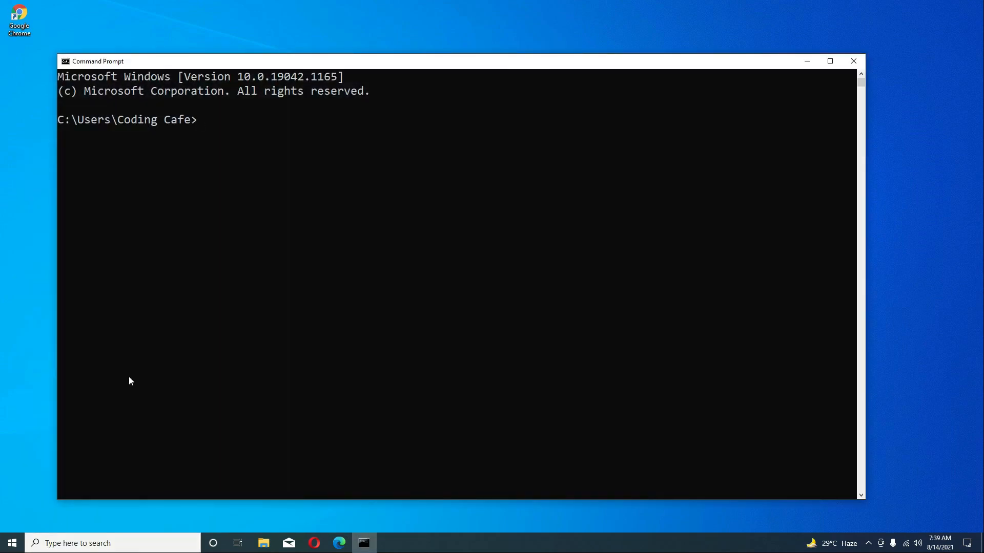
- Run flutter doctor and examine the status reported for each component, including Android Studio and the Android toolchain
{"action": "type", "text": "flutter doctor"}
{"action": "key", "text": "Return"}
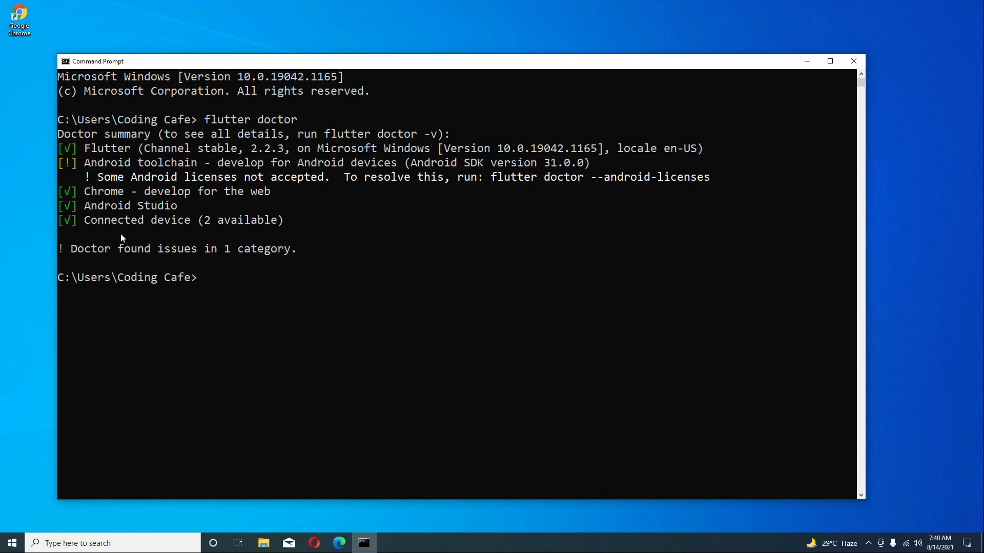
{"action": "left_click_drag", "start_coordinate": [86, 202], "coordinate": [121, 202]}
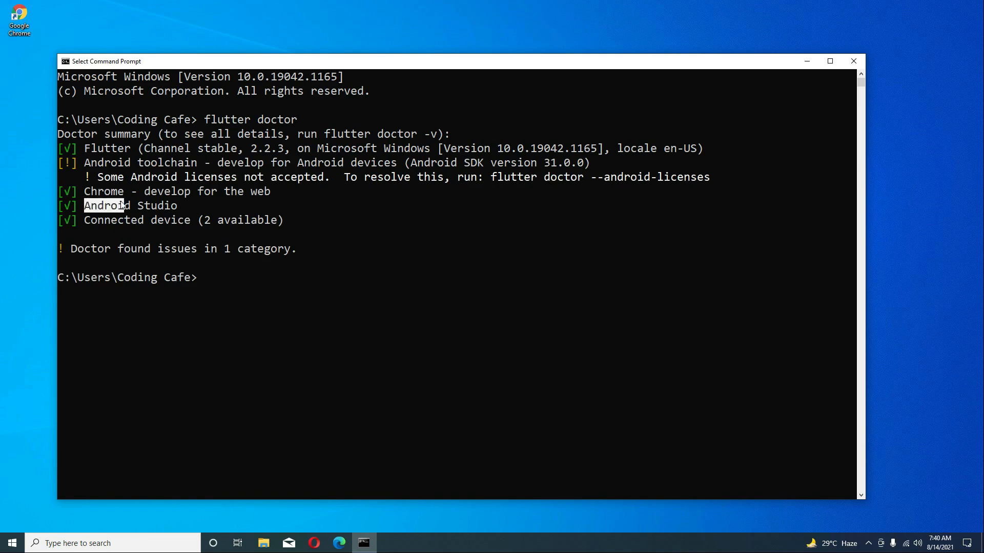
{"action": "left_click", "coordinate": [200, 205]}
{"action": "left_click", "coordinate": [84, 166]}
- Run flutter doctor --android-licenses and answer y to review the licenses not yet accepted
{"action": "left_click_drag", "start_coordinate": [493, 178], "coordinate": [709, 186]}
{"action": "key", "text": "ctrl+c"}
{"action": "key", "text": "ctrl+v"}
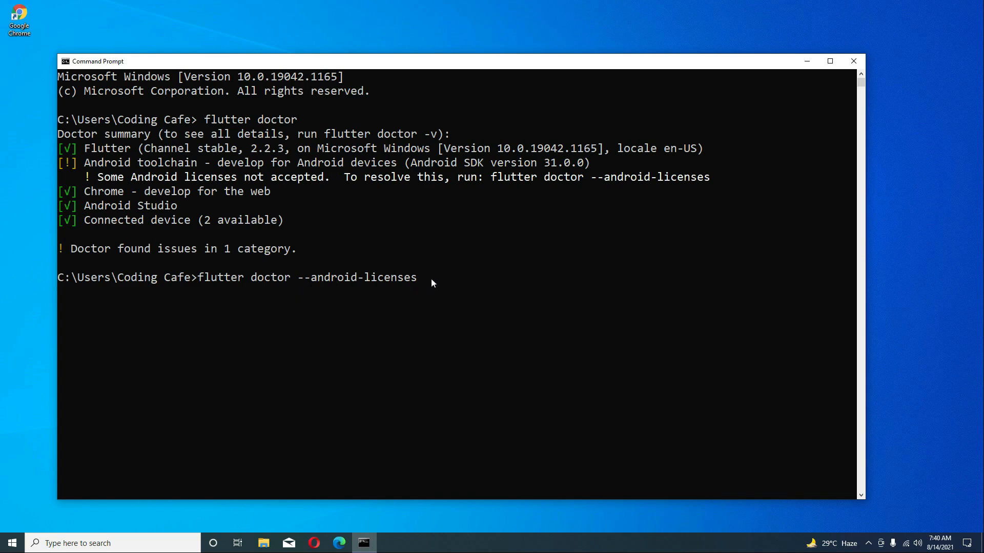
{"action": "key", "text": "Return"}
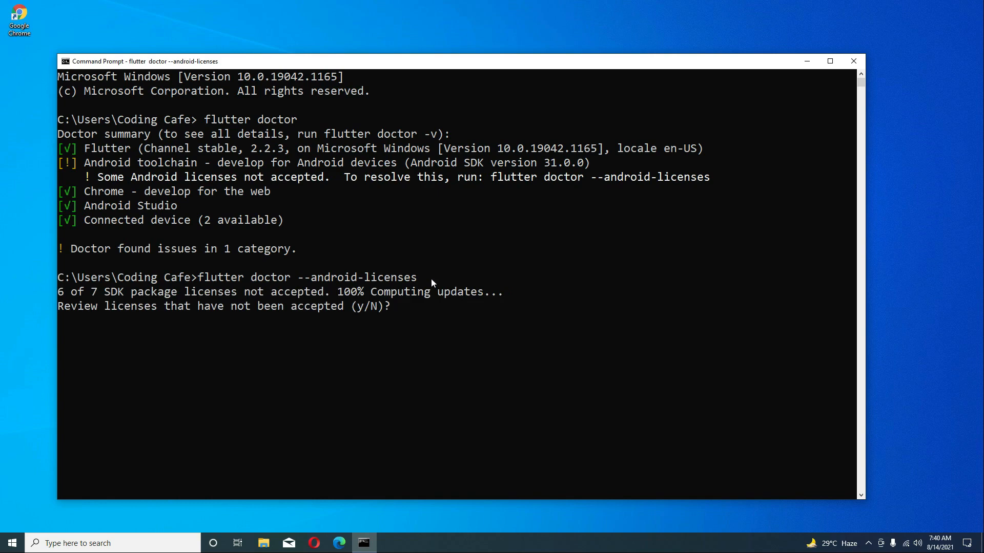
{"action": "type", "text": "y"}
{"action": "key", "text": "Return"}
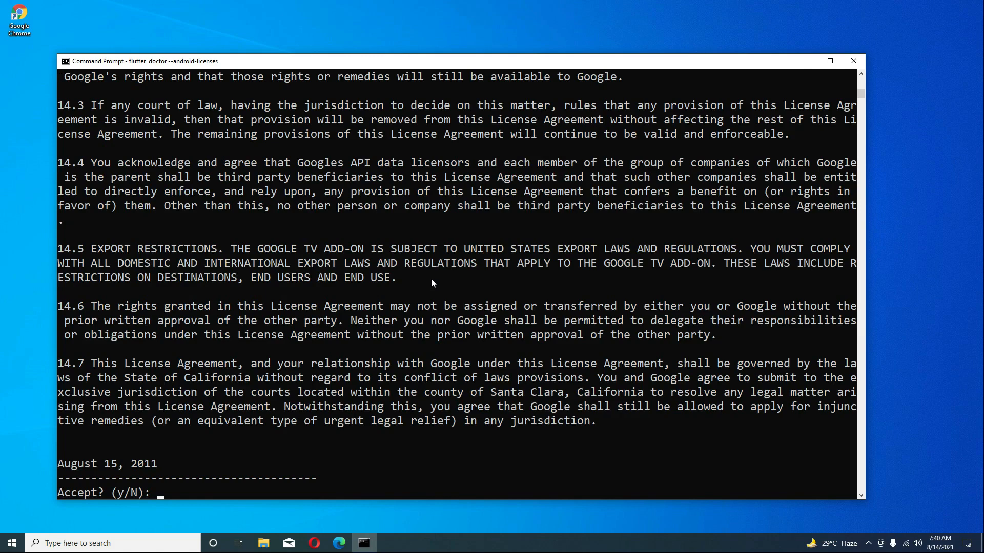
- Accept every remaining Android SDK package license by answering y to each one
{"action": "type", "text": "y"}
{"action": "key", "text": "Return"}
{"action": "type", "text": "y"}
{"action": "key", "text": "Return"}
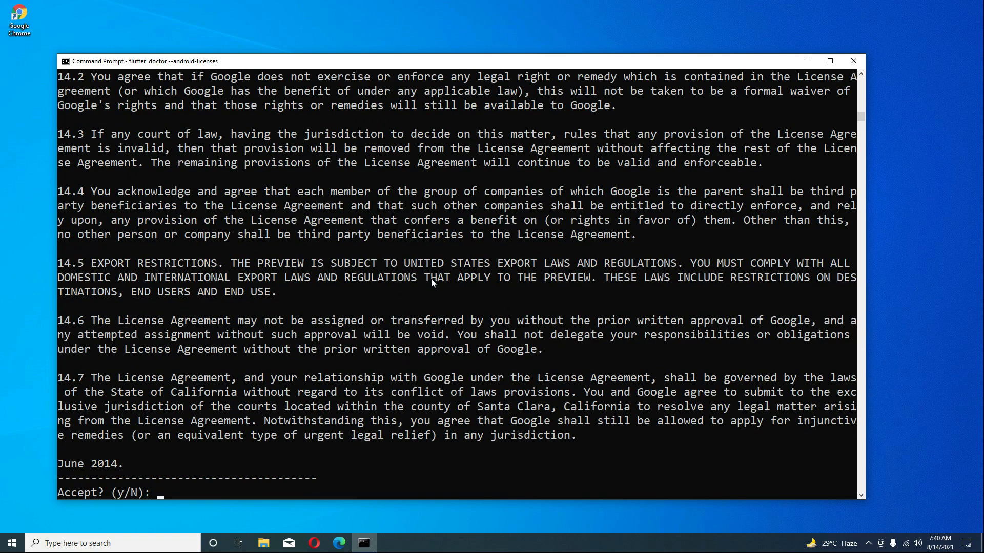
{"action": "type", "text": "y"}
{"action": "key", "text": "Return"}
{"action": "type", "text": "y"}
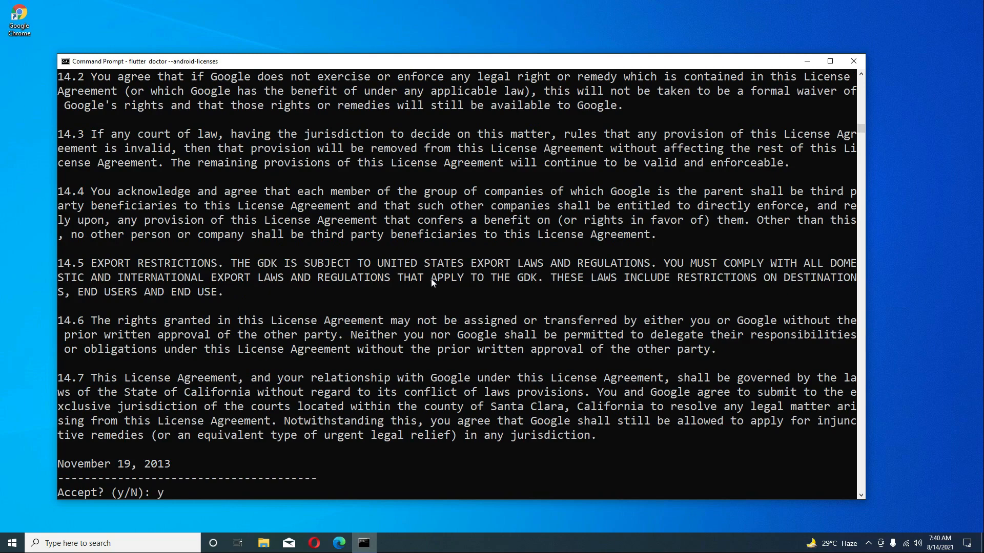
{"action": "key", "text": "Return"}
{"action": "type", "text": "y"}
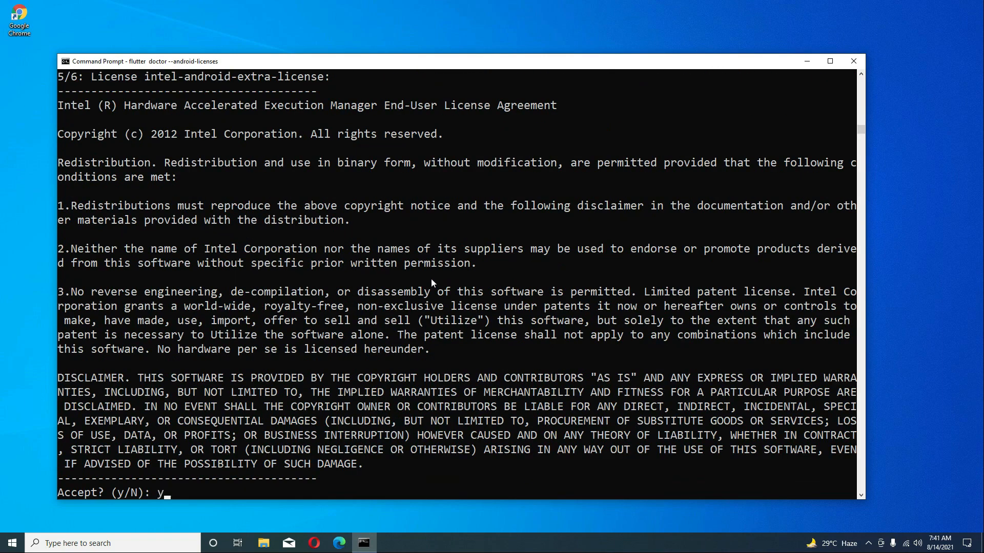
{"action": "key", "text": "Return"}
{"action": "type", "text": "y"}
{"action": "key", "text": "Return"}
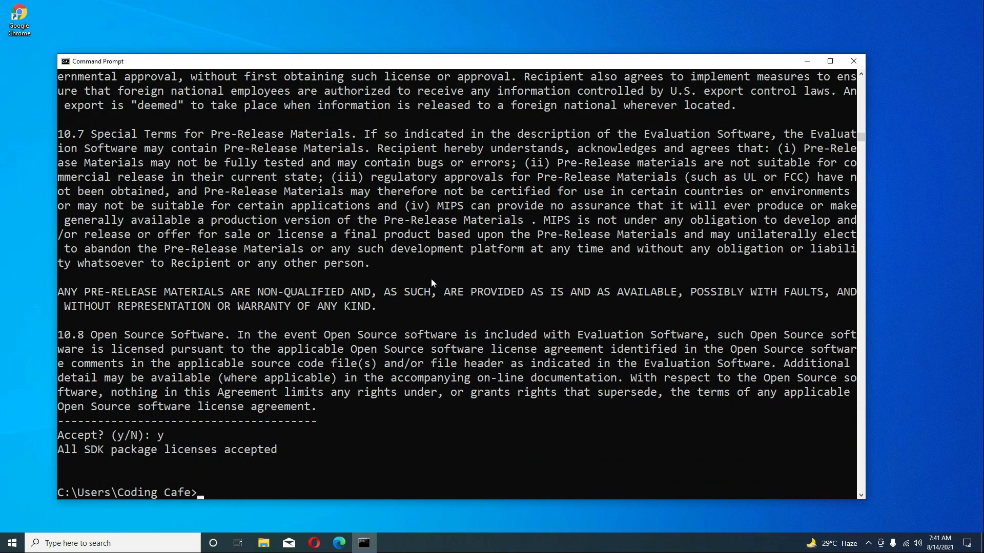
- Rerun flutter doctor to check the setup again, and close the Command Prompt window
{"action": "key", "text": "Up"}
{"action": "key", "text": "Up"}
{"action": "key", "text": "Return"}
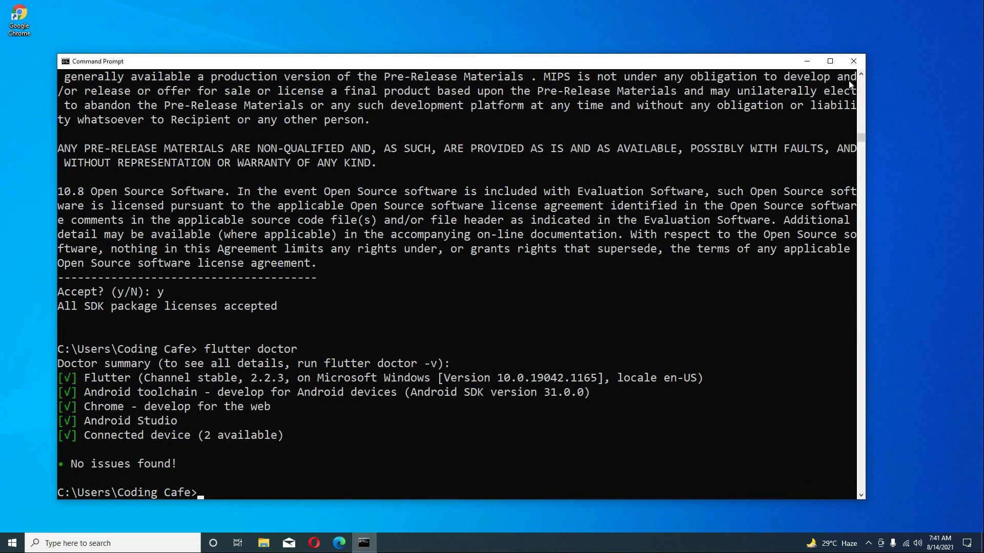
{"action": "left_click", "coordinate": [853, 61]}
- Search Windows for Android Studio and launch it
{"action": "left_click", "coordinate": [119, 545]}
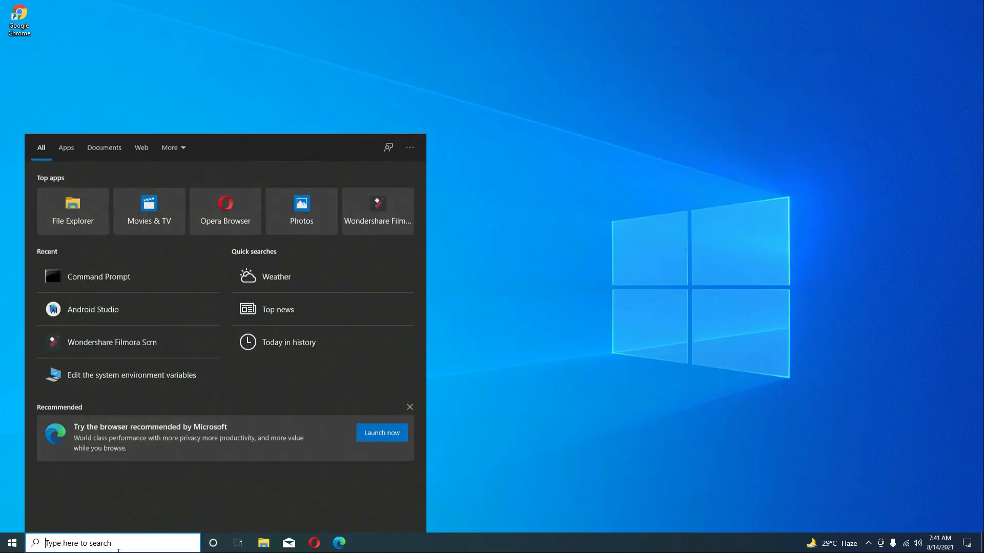
{"action": "type", "text": "an"}
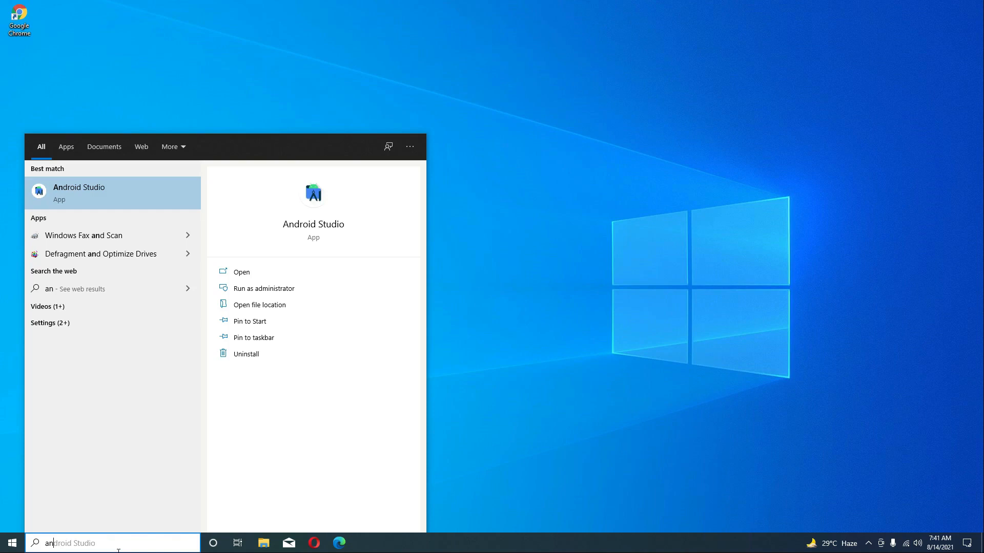
{"action": "key", "text": "Return"}
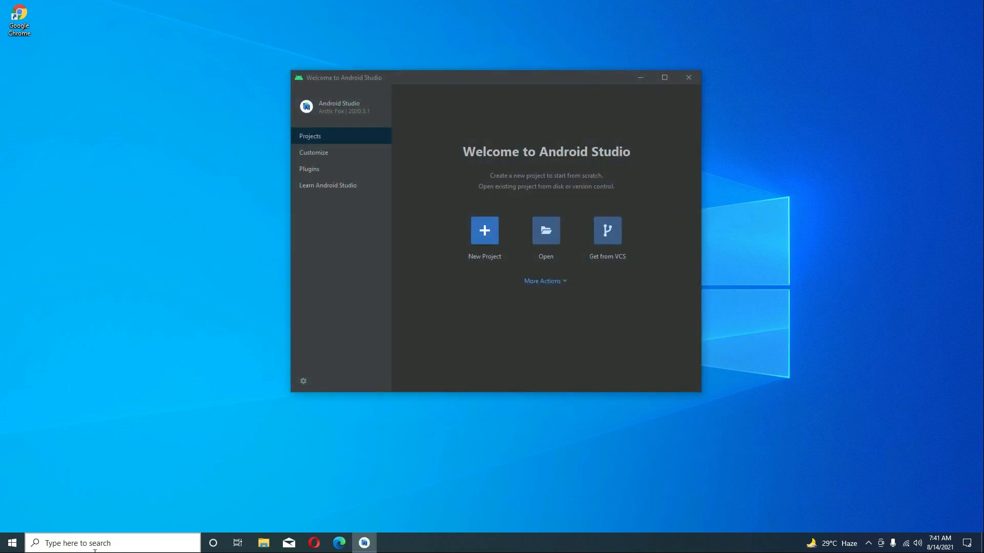
- Install the Flutter plugin from the marketplace along with the required Dart plugin, and restart the IDE
{"action": "left_click", "coordinate": [321, 170]}
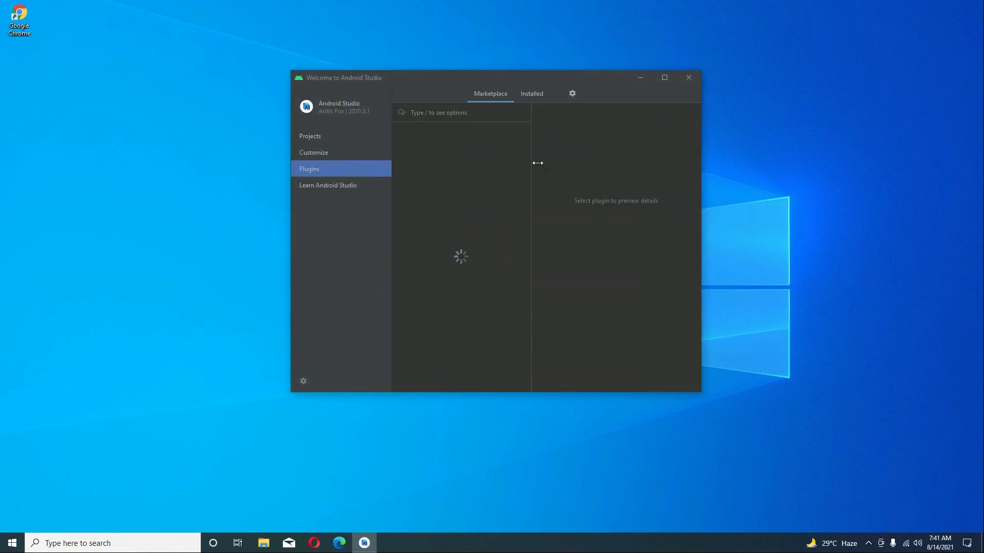
{"action": "left_click", "coordinate": [492, 118]}
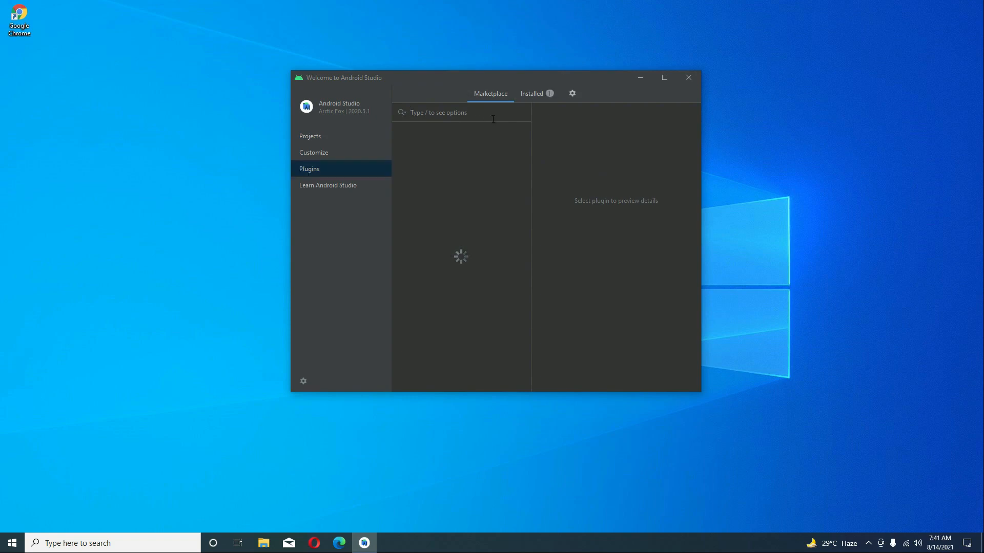
{"action": "type", "text": "flutter"}
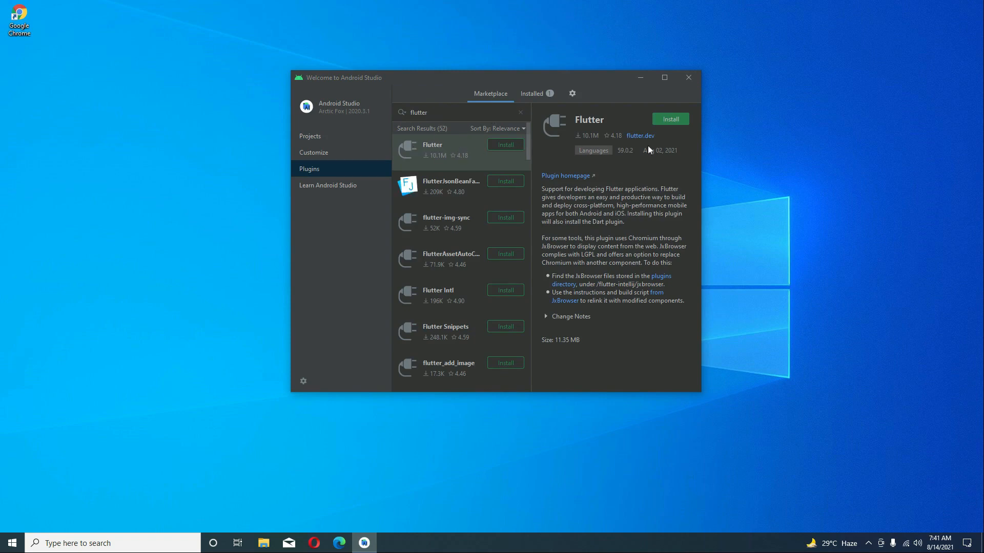
{"action": "left_click", "coordinate": [677, 121]}
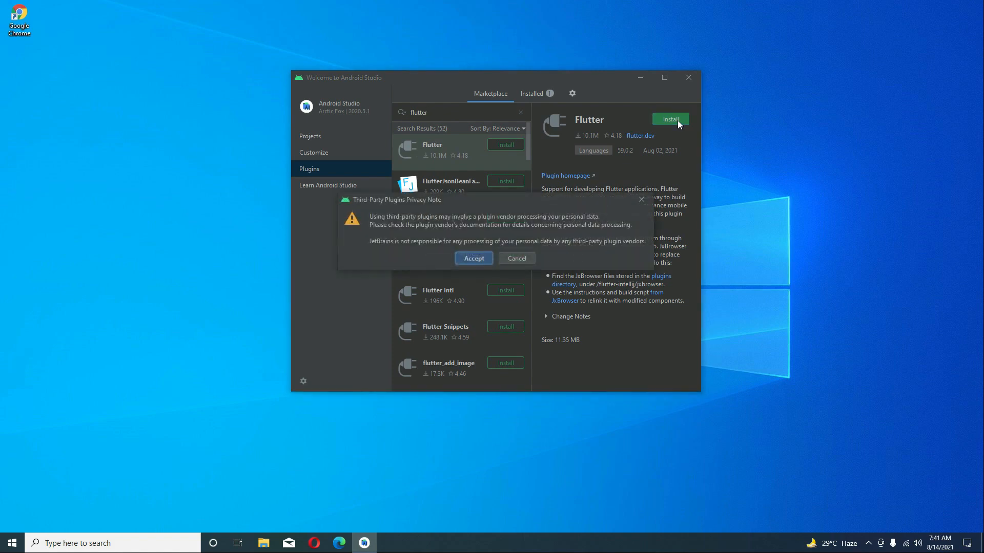
{"action": "left_click", "coordinate": [477, 259]}
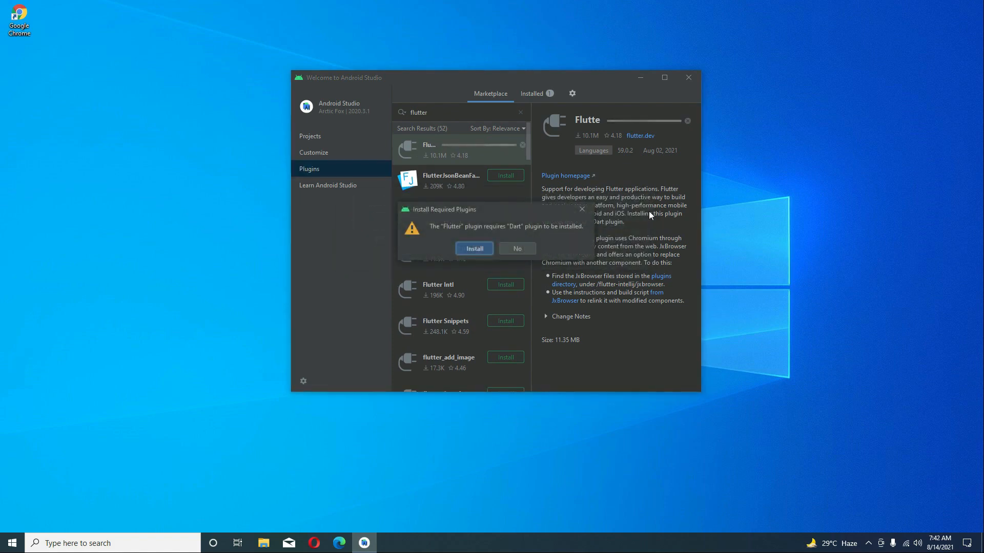
{"action": "left_click", "coordinate": [477, 248]}
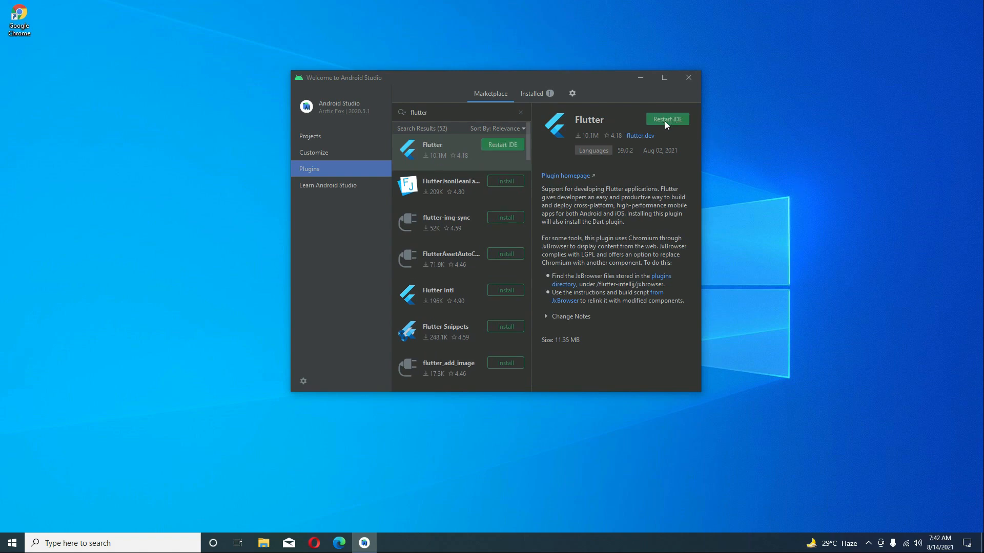
{"action": "left_click", "coordinate": [665, 120]}
{"action": "left_click", "coordinate": [472, 249]}
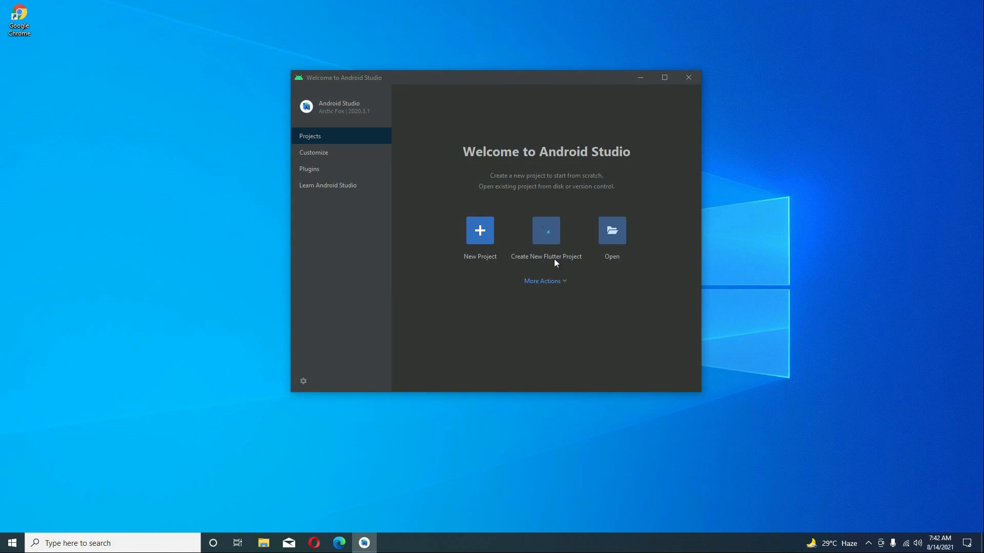
- Start a new Flutter App project with the Flutter SDK path set to C:\flutter and continue to the project details
{"action": "left_click", "coordinate": [545, 231]}
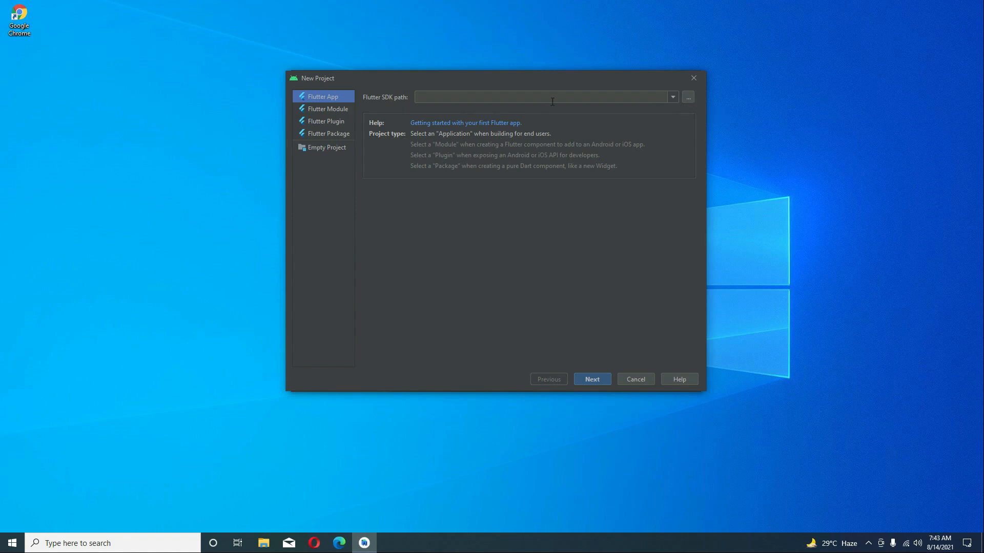
{"action": "left_click", "coordinate": [688, 98]}
{"action": "left_click", "coordinate": [415, 161]}
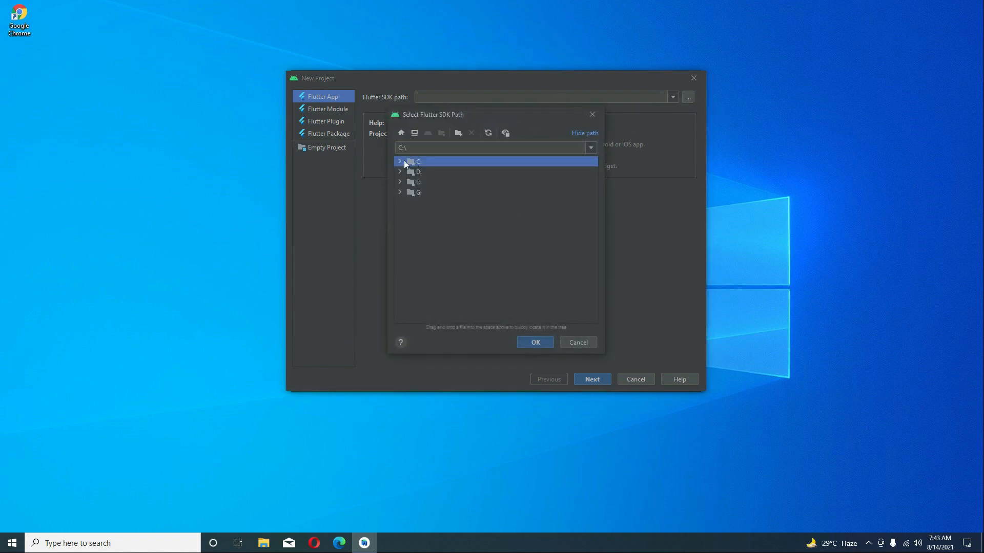
{"action": "left_click", "coordinate": [400, 161]}
{"action": "left_click", "coordinate": [436, 182]}
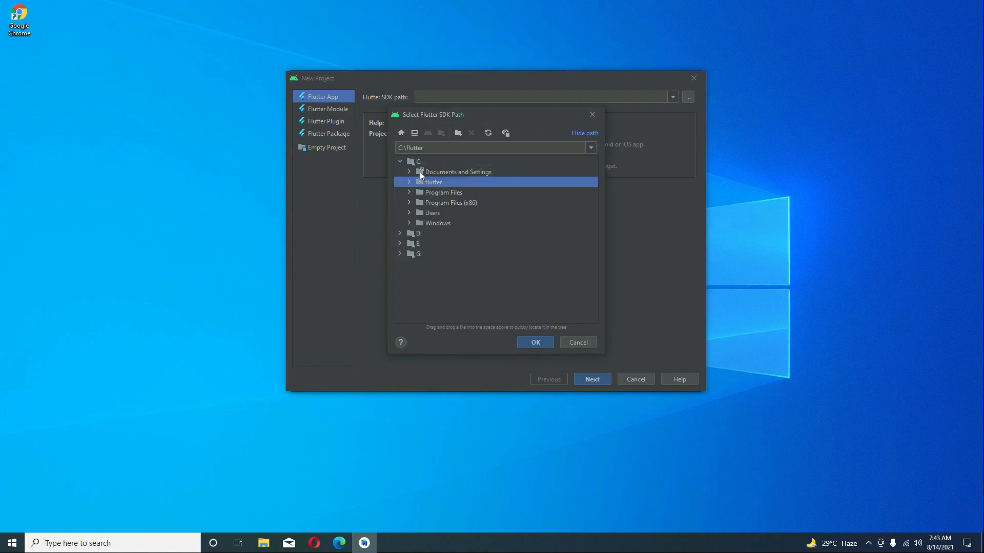
{"action": "left_click", "coordinate": [542, 345]}
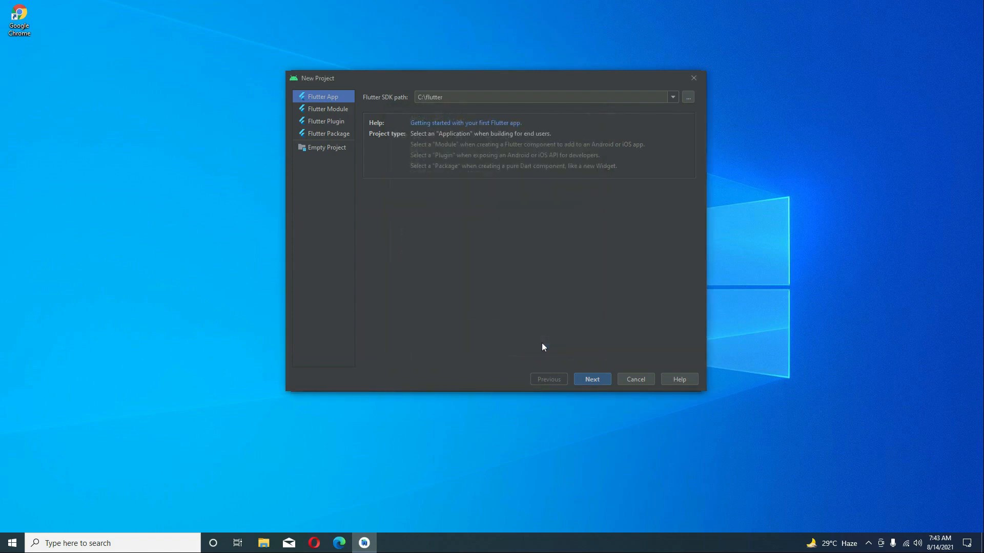
{"action": "left_click", "coordinate": [593, 380]}
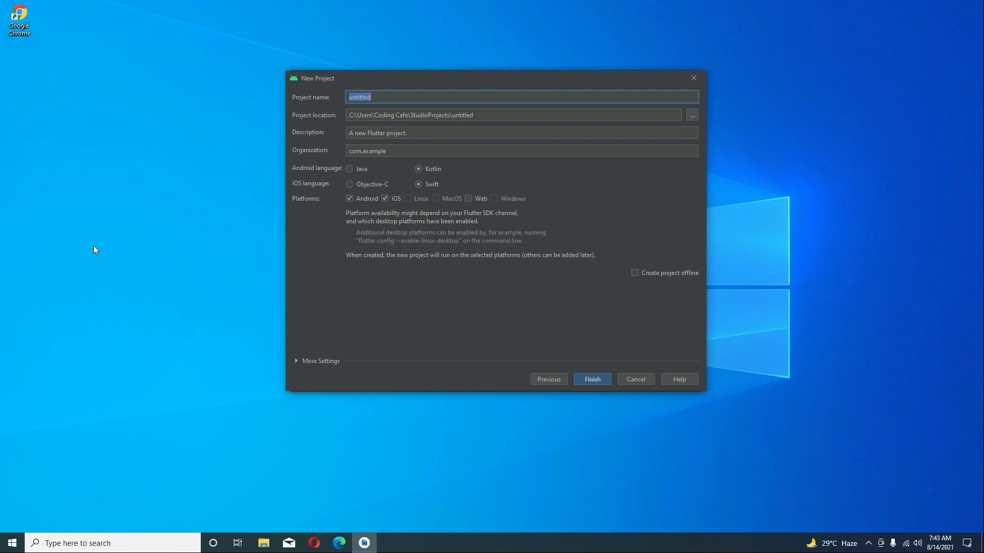
- Choose the Desktop folder inside the Windows user folder as the project location
{"action": "left_click", "coordinate": [692, 118]}
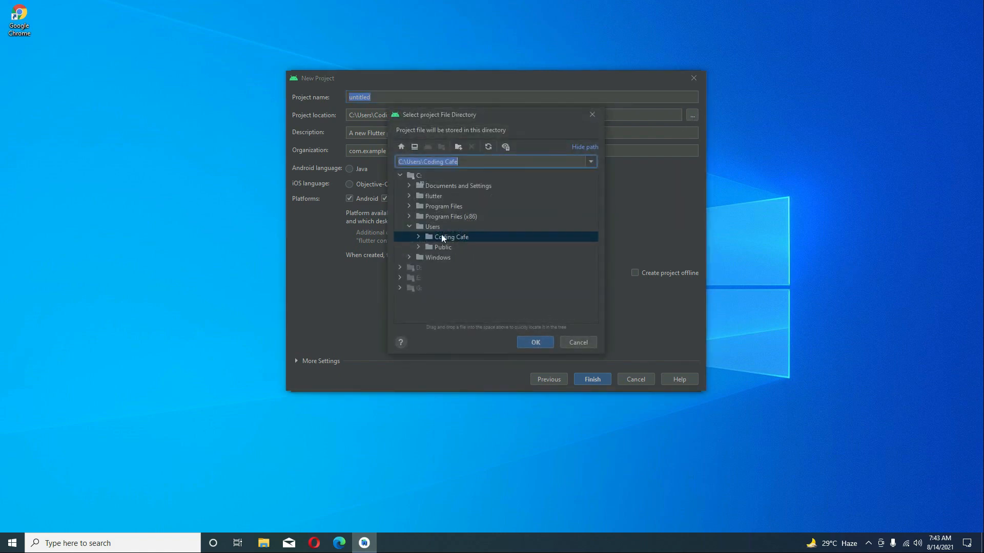
{"action": "left_click", "coordinate": [419, 175]}
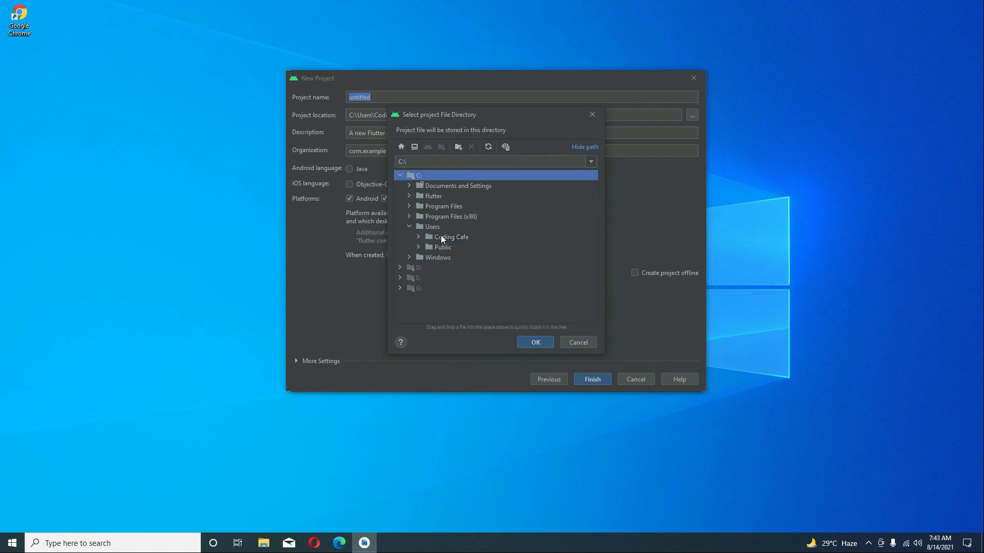
{"action": "left_click", "coordinate": [432, 226]}
{"action": "left_click", "coordinate": [435, 236]}
{"action": "left_click", "coordinate": [418, 236]}
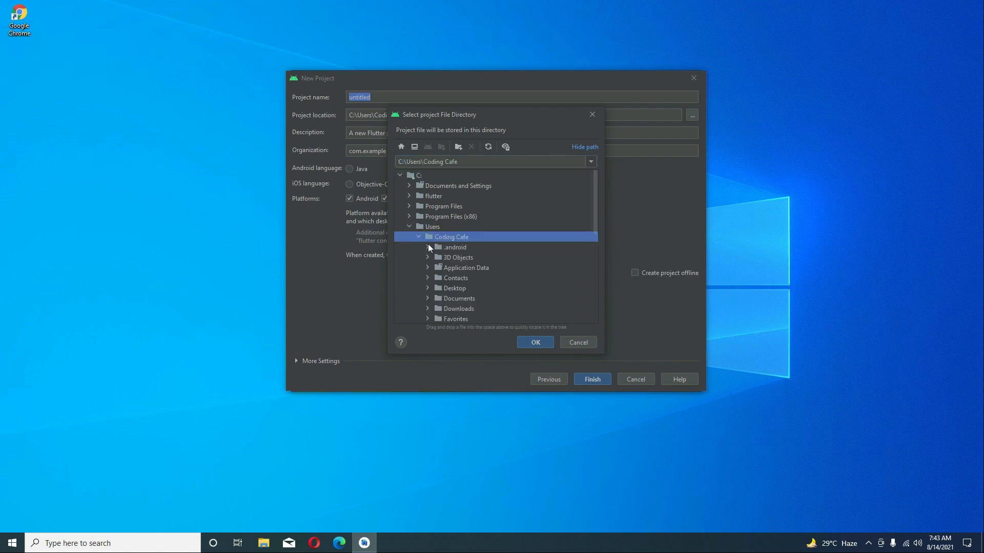
{"action": "left_click", "coordinate": [451, 289]}
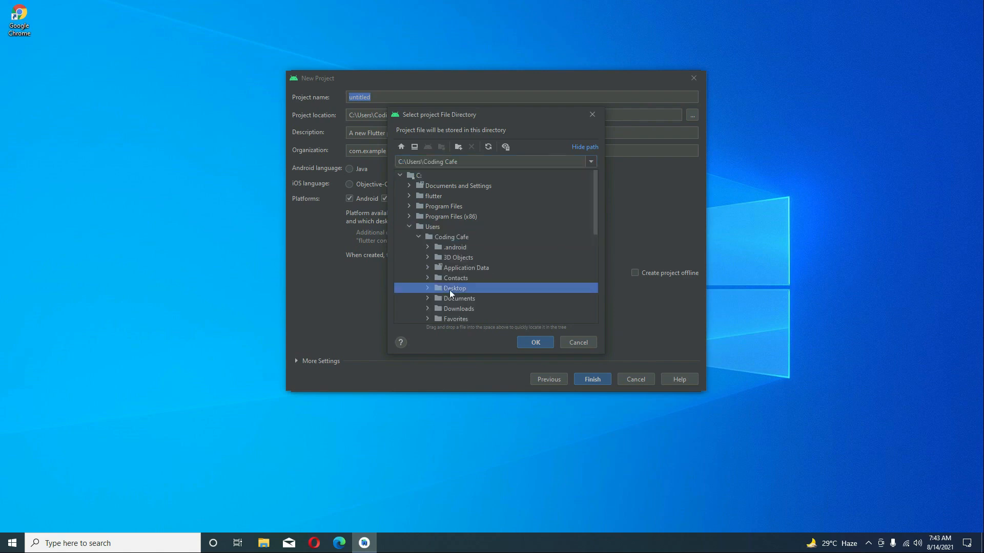
{"action": "left_click", "coordinate": [537, 343]}
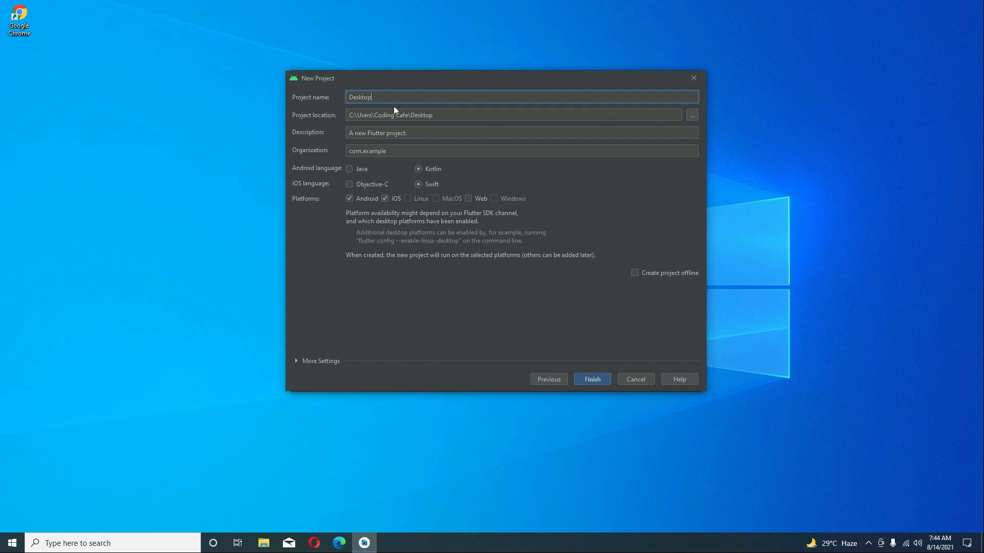
- Name the new Flutter project first_app
{"action": "left_click_drag", "start_coordinate": [382, 97], "coordinate": [257, 101]}
{"action": "type", "text": "first_app"}
{"action": "left_click_drag", "start_coordinate": [375, 97], "coordinate": [336, 96]}
{"action": "left_click", "coordinate": [362, 98]}
{"action": "left_click_drag", "start_coordinate": [384, 97], "coordinate": [350, 96]}
- Append \first_app to the Desktop project location and create the project along with its missing directory
{"action": "key", "text": "ctrl+c"}
{"action": "left_click", "coordinate": [450, 116]}
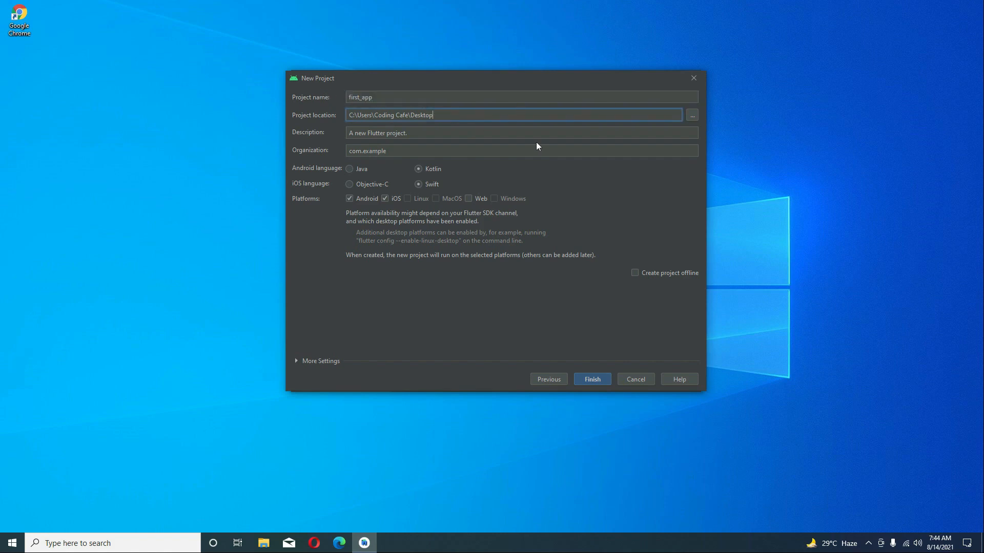
{"action": "type", "text": "\\"}
{"action": "key", "text": "ctrl+v"}
{"action": "left_click_drag", "start_coordinate": [456, 116], "coordinate": [434, 117]}
{"action": "left_click", "coordinate": [466, 115]}
{"action": "left_click", "coordinate": [595, 379]}
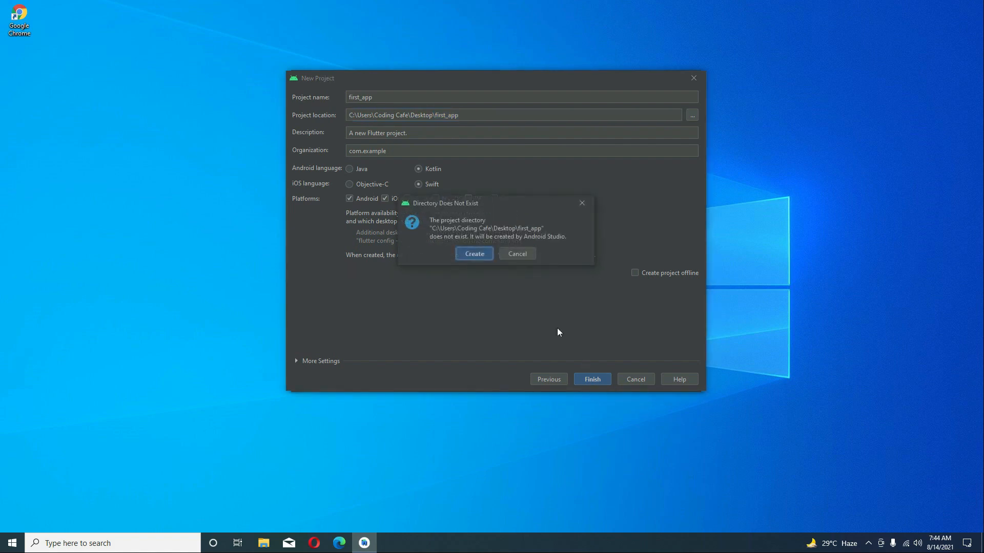
{"action": "left_click", "coordinate": [482, 255]}
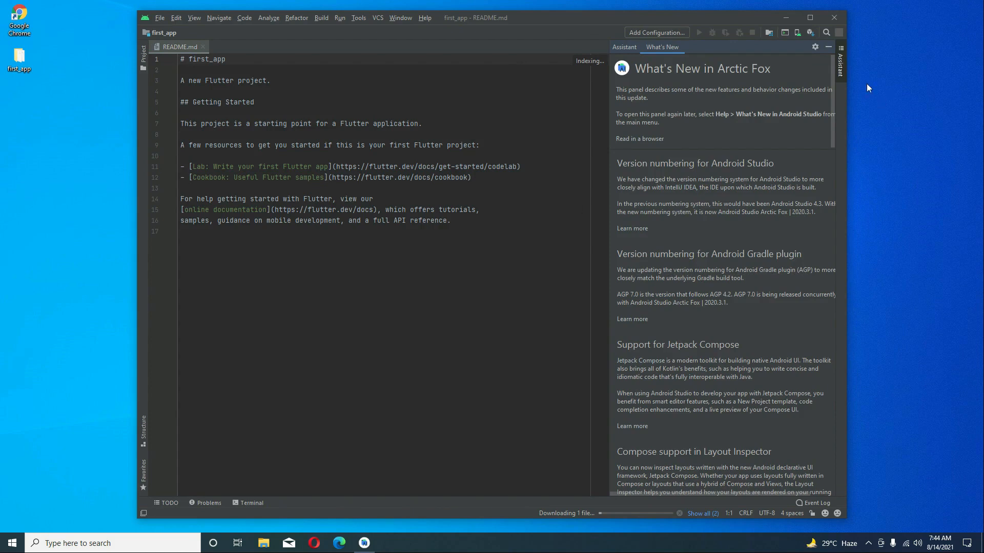
- Hide the What's New assistant pane and dismiss the Welcome to Flutter notification
{"action": "left_click", "coordinate": [841, 67]}
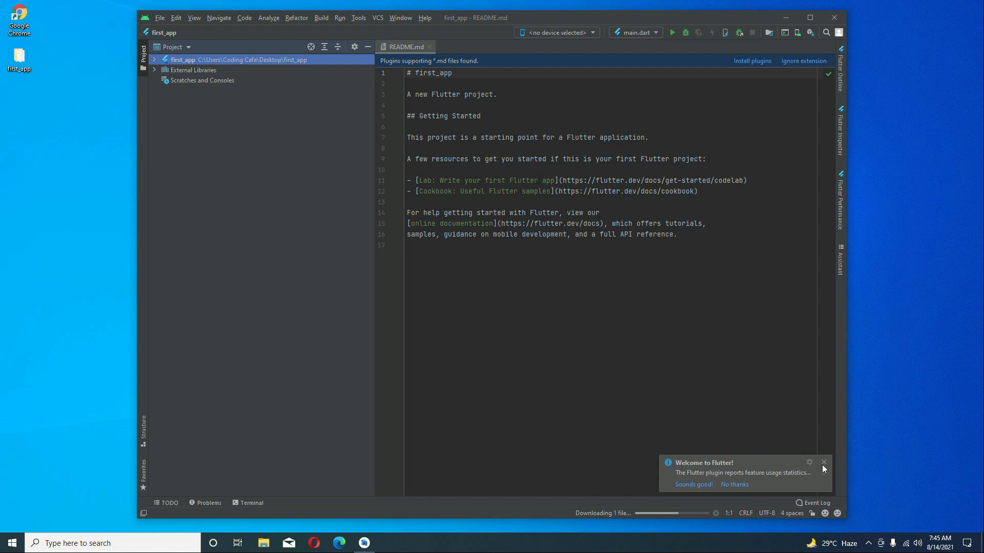
{"action": "left_click", "coordinate": [823, 463]}
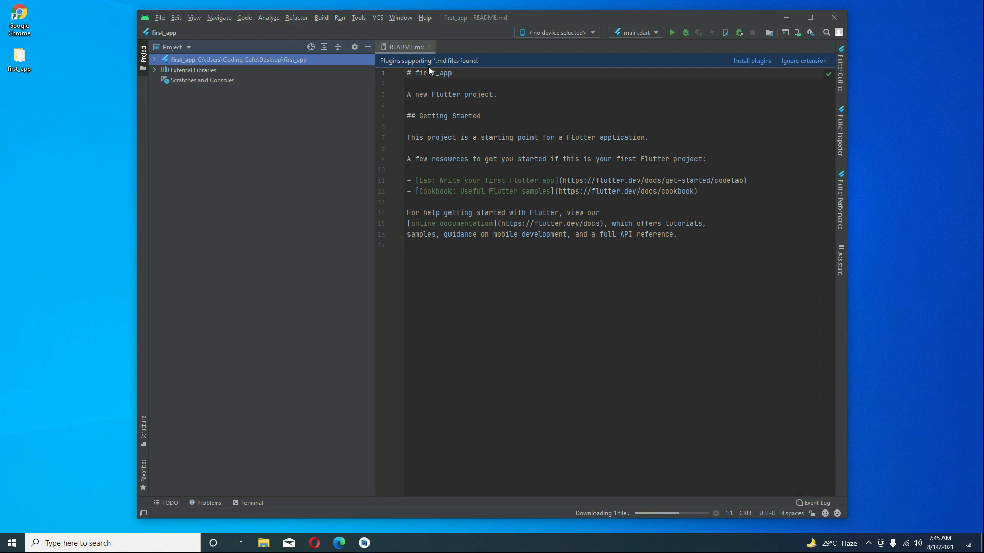
- Close README.md, show the Project file view and open main.dart from the lib folder of first_app
{"action": "left_click", "coordinate": [429, 47]}
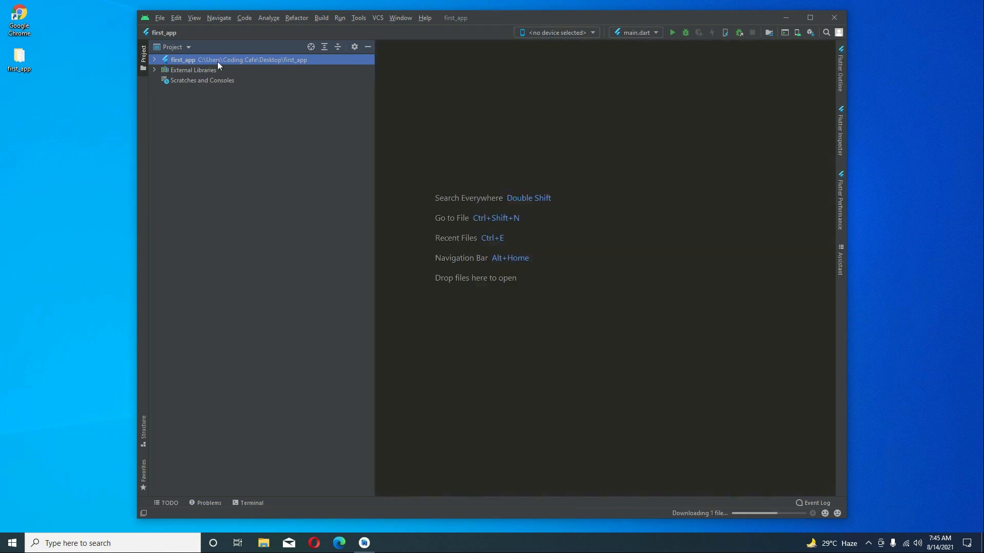
{"action": "left_click", "coordinate": [165, 48]}
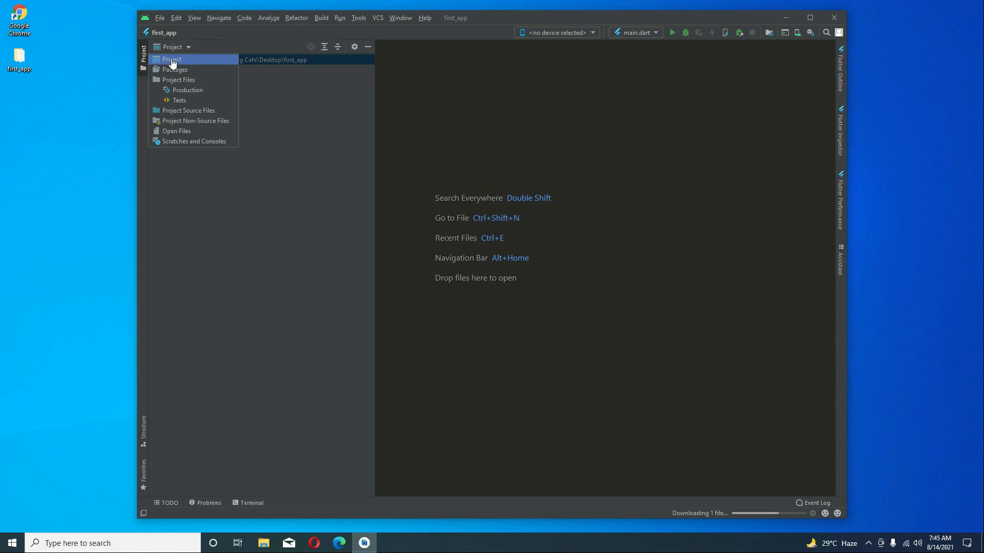
{"action": "left_click", "coordinate": [172, 60]}
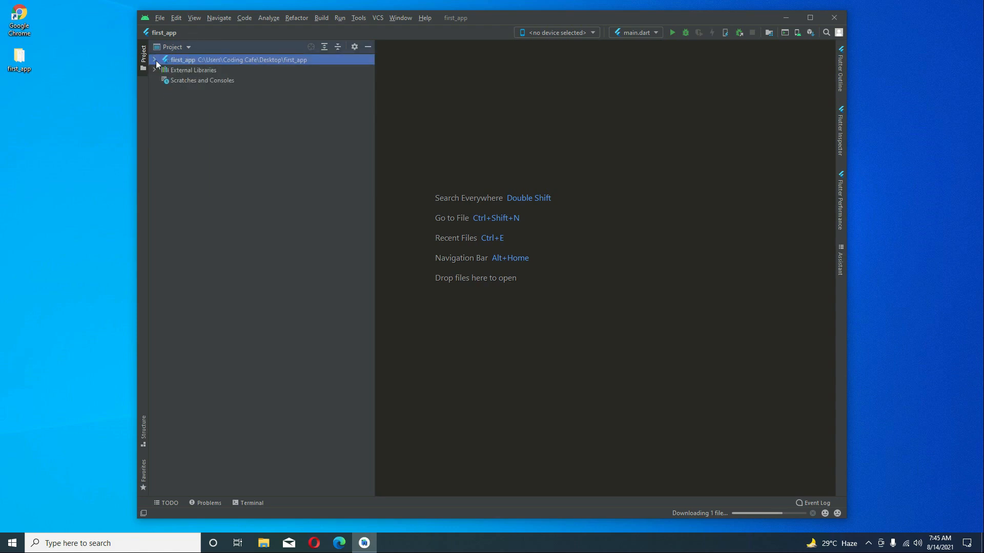
{"action": "left_click", "coordinate": [155, 59]}
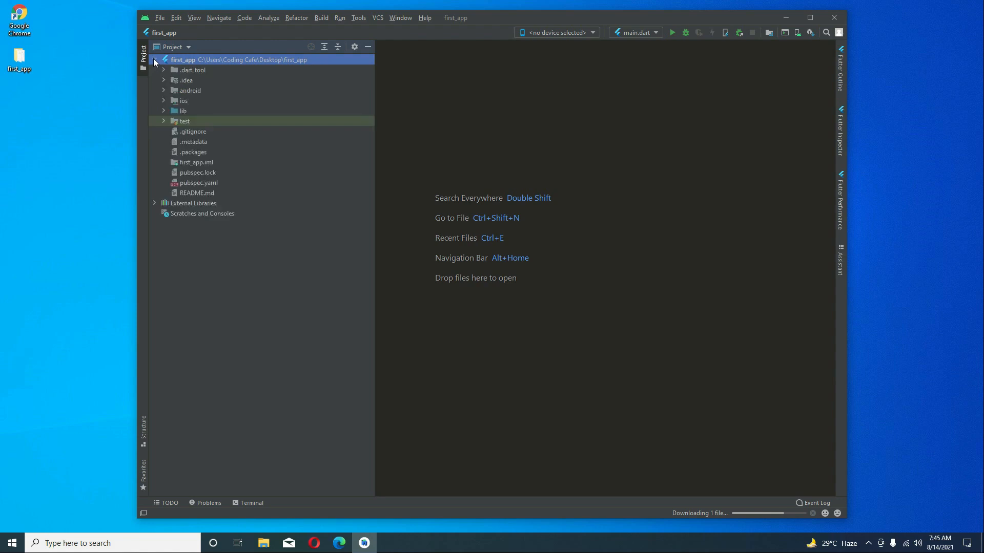
{"action": "left_click", "coordinate": [165, 110]}
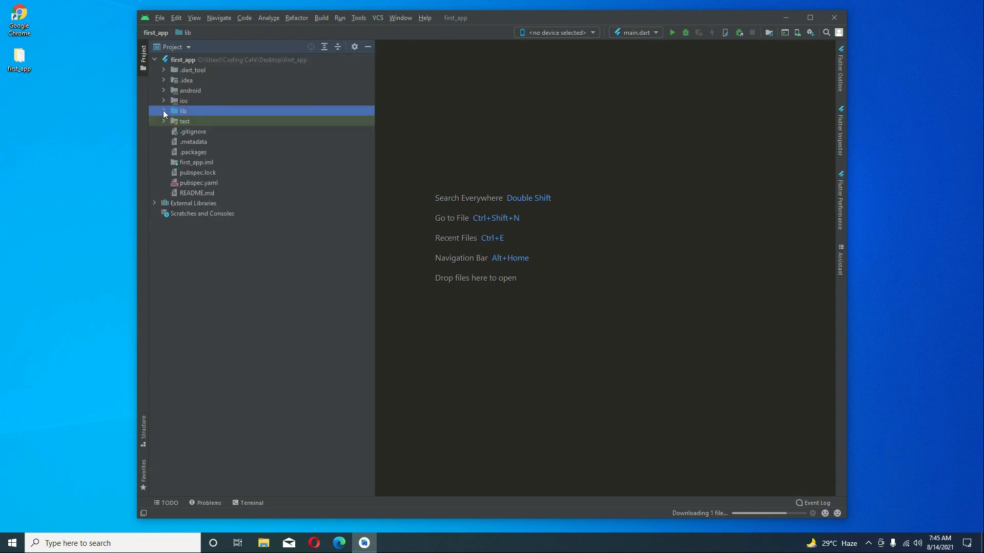
{"action": "left_click", "coordinate": [163, 110]}
{"action": "double_click", "coordinate": [197, 122]}
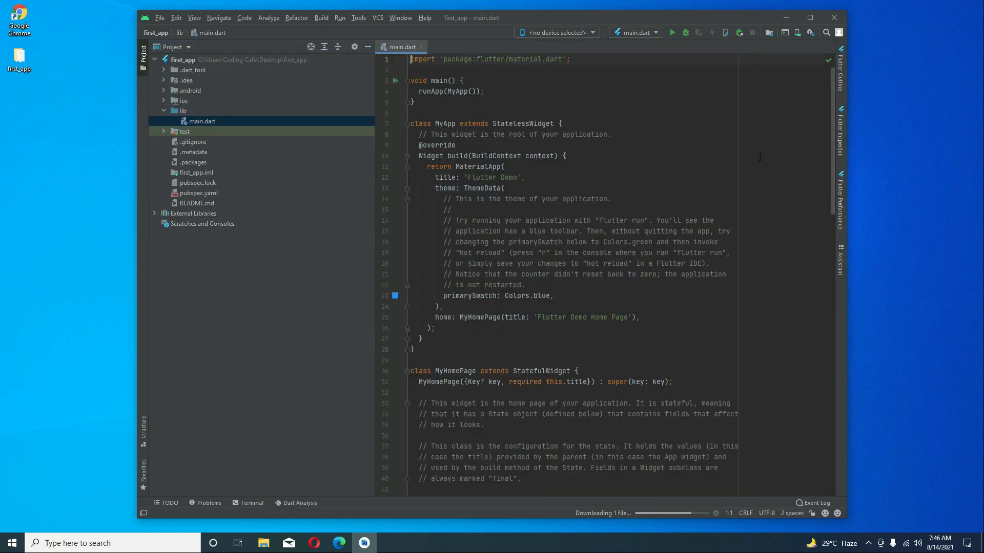
{"action": "mouse_move", "coordinate": [832, 177]}
{"action": "left_mouse_down"}
{"action": "mouse_move", "coordinate": [832, 461]}
{"action": "mouse_move", "coordinate": [832, 169]}
{"action": "left_mouse_up"}
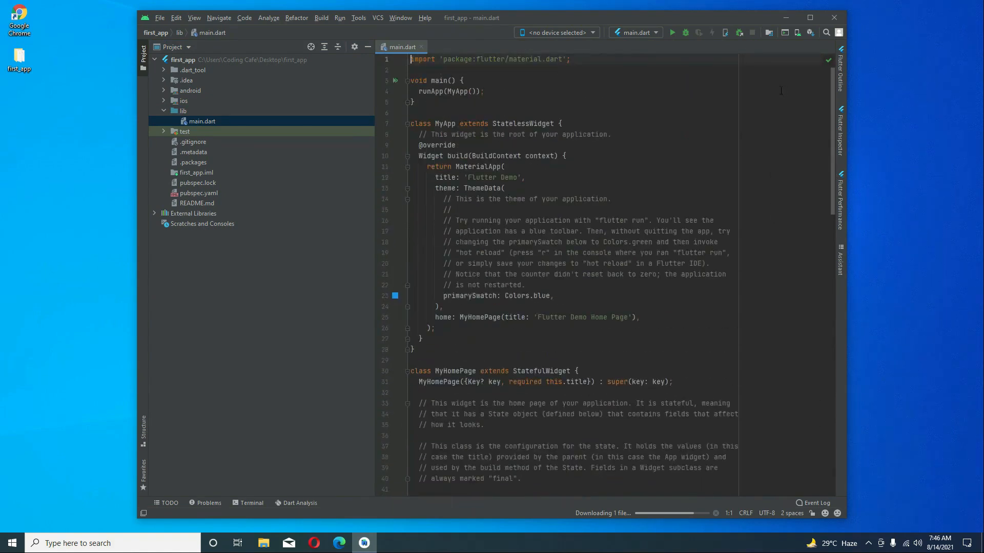
{"action": "left_click", "coordinate": [183, 111]}
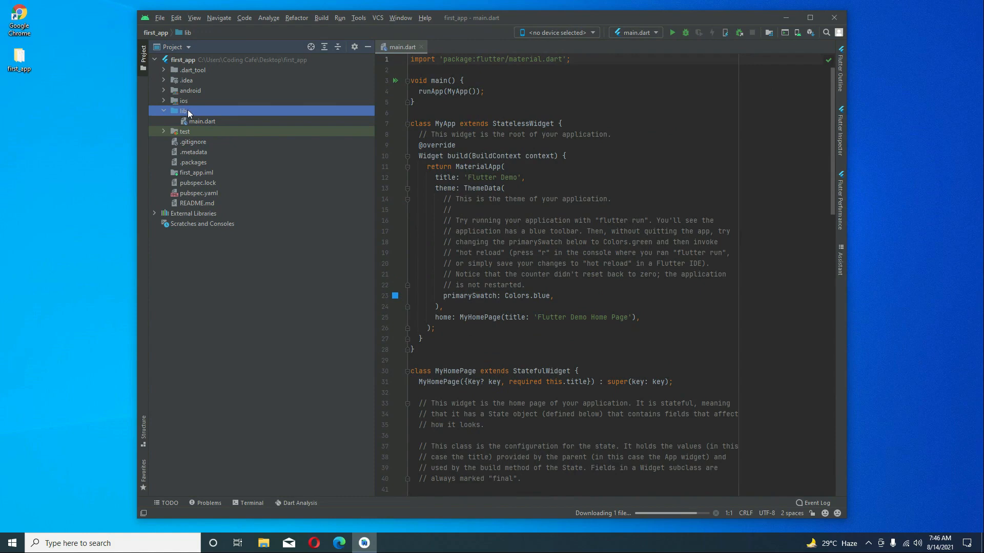
{"action": "left_click", "coordinate": [633, 106]}
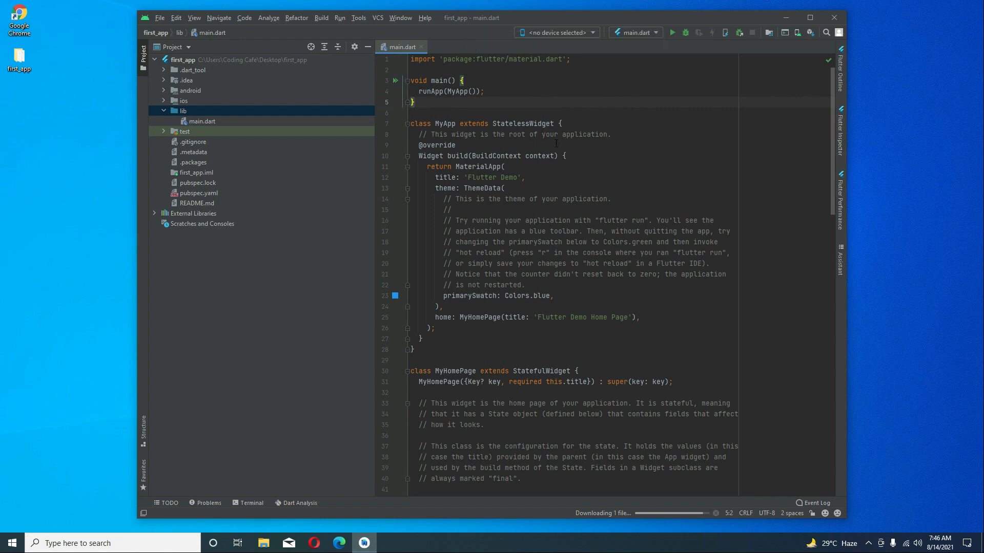
- Close the first_app project and start a new Flutter App project using the SDK path C:\flutter
{"action": "left_click", "coordinate": [162, 17]}
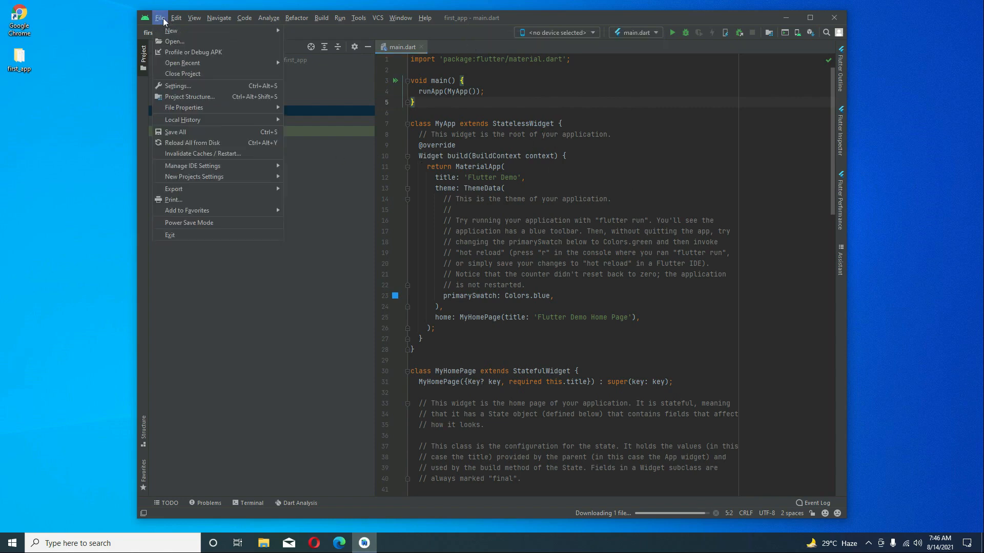
{"action": "left_click", "coordinate": [180, 71]}
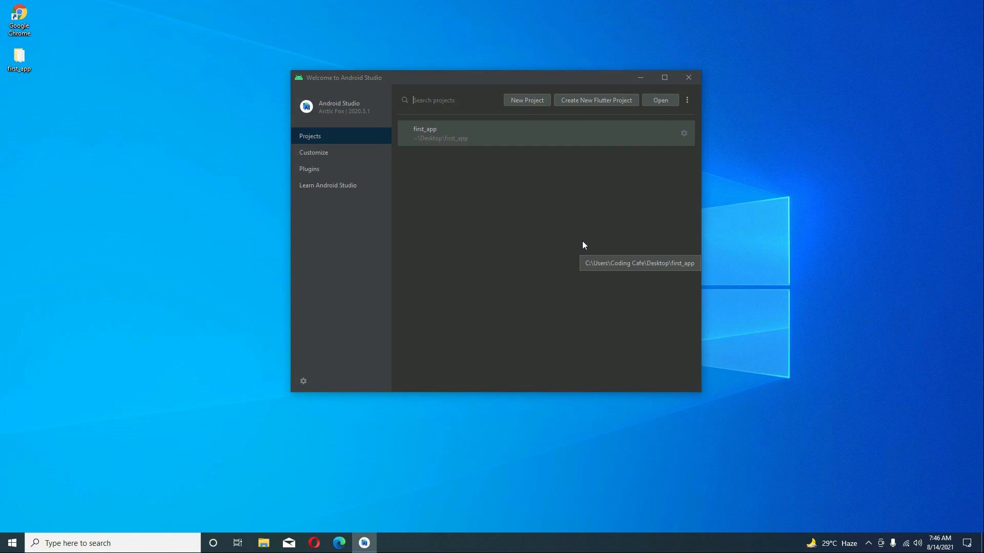
{"action": "left_click", "coordinate": [595, 100]}
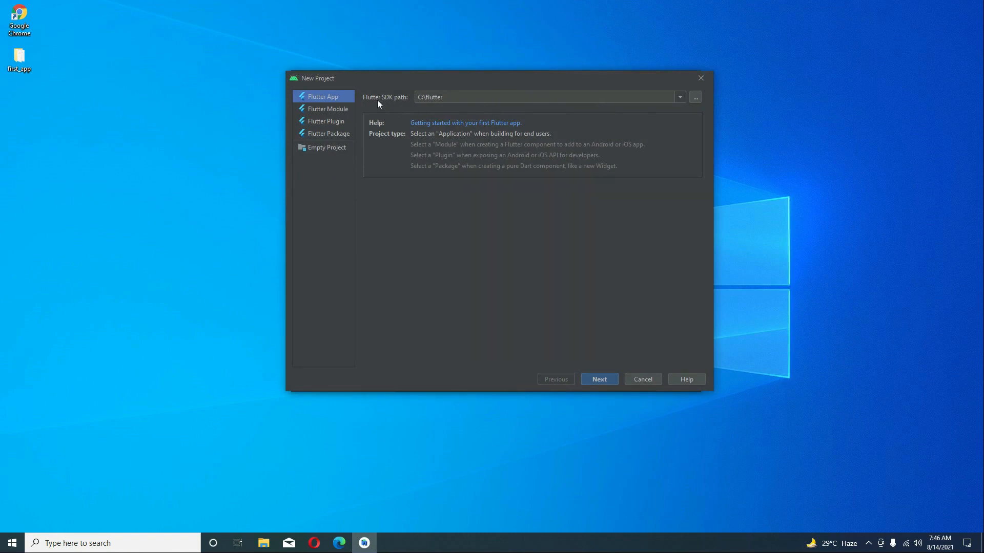
{"action": "left_click", "coordinate": [599, 379]}
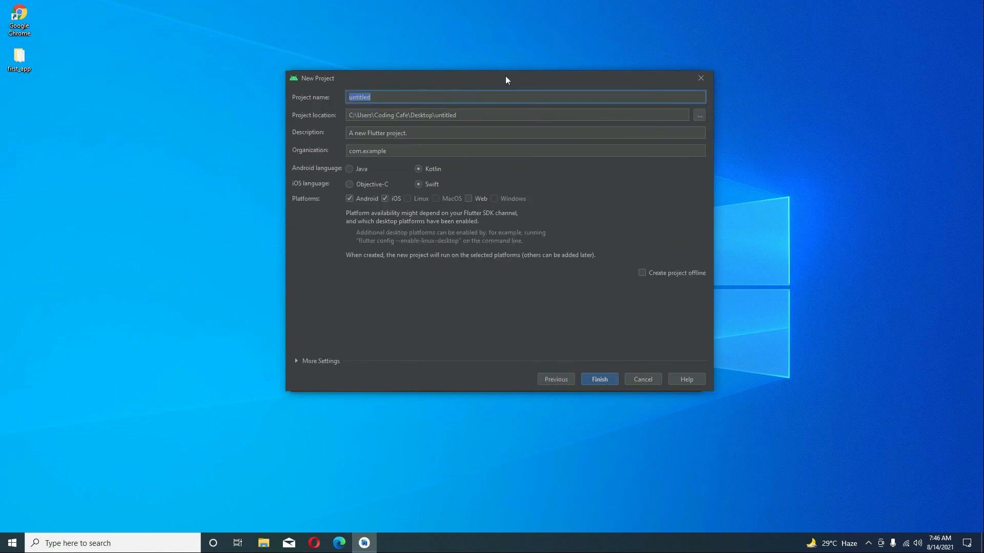
- Name the new Flutter project my_second_app and create it with the remaining default settings
{"action": "double_click", "coordinate": [389, 95]}
{"action": "left_click_drag", "start_coordinate": [389, 96], "coordinate": [281, 98]}
{"action": "left_click_drag", "start_coordinate": [376, 97], "coordinate": [334, 97]}
{"action": "key", "text": "BackSpace"}
{"action": "type", "text": "second_ap"}
{"action": "type", "text": "p"}
{"action": "type", "text": "m"}
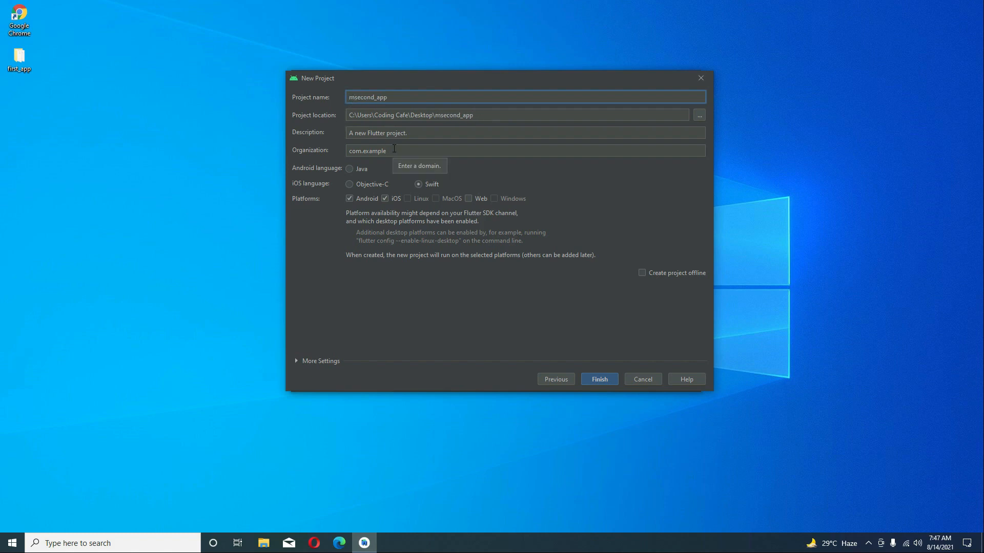
{"action": "type", "text": "_"}
{"action": "type", "text": "y"}
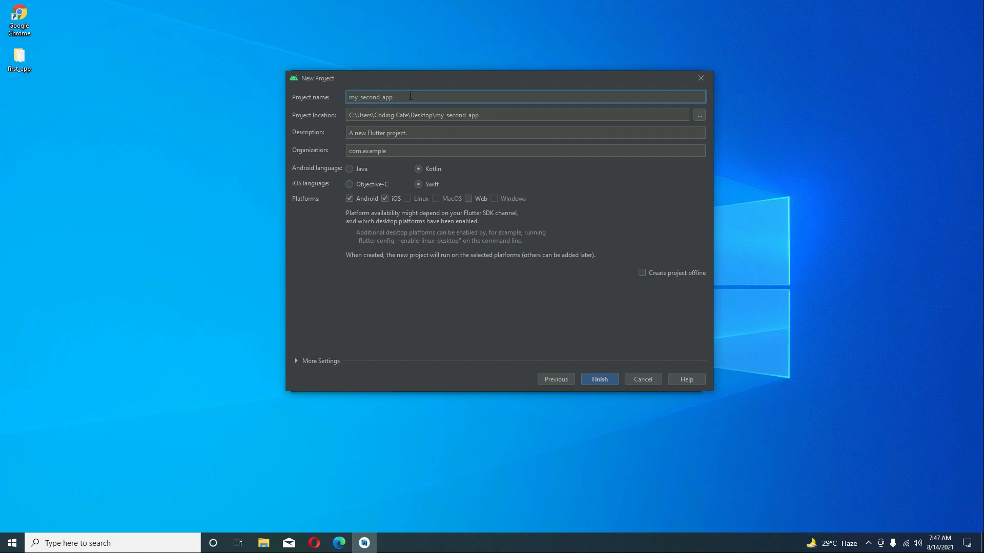
{"action": "left_click_drag", "start_coordinate": [410, 96], "coordinate": [301, 83]}
{"action": "left_click", "coordinate": [406, 97]}
{"action": "left_click", "coordinate": [599, 379]}
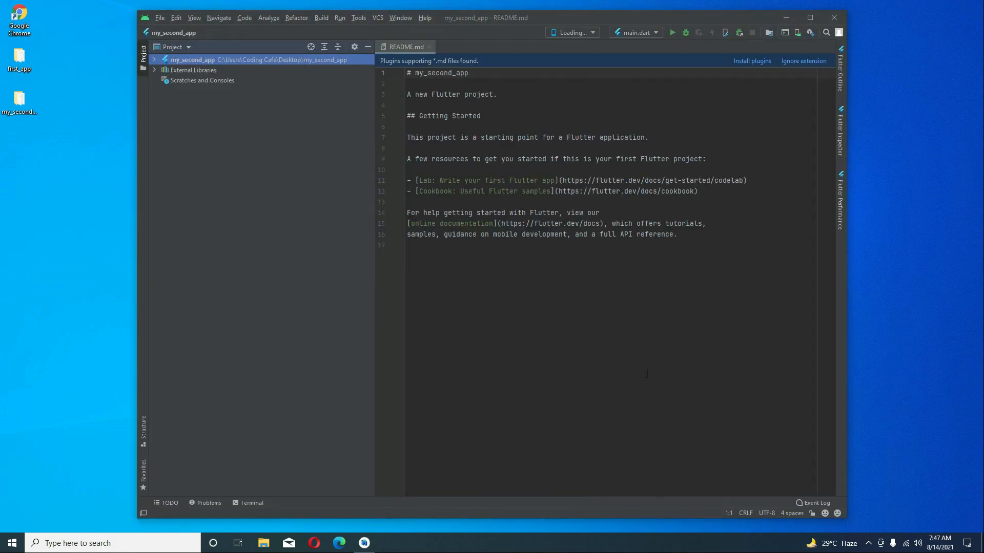
- Close README.md, dismiss the Tip of the Day and open main.dart from the lib folder of my_second_app
{"action": "left_click", "coordinate": [429, 46]}
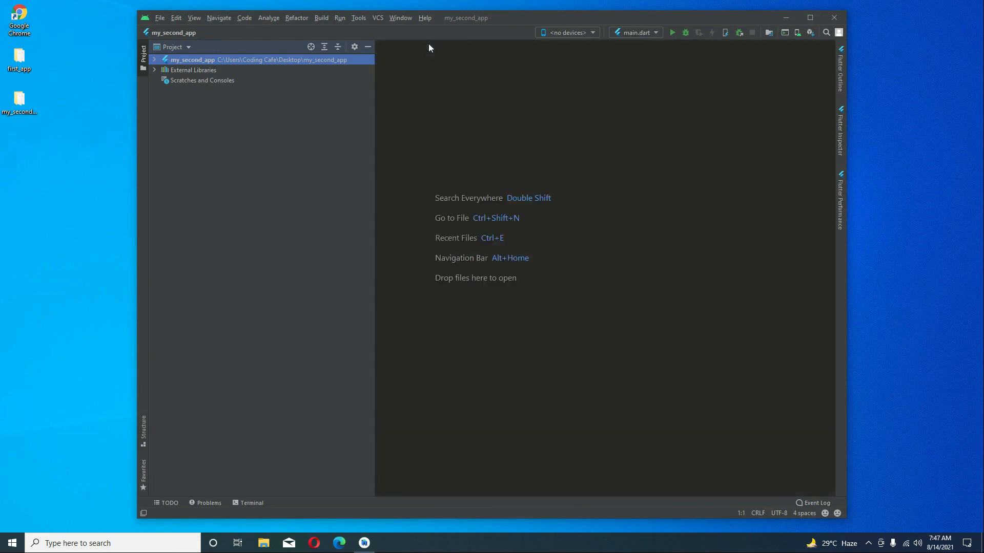
{"action": "left_click", "coordinate": [154, 60]}
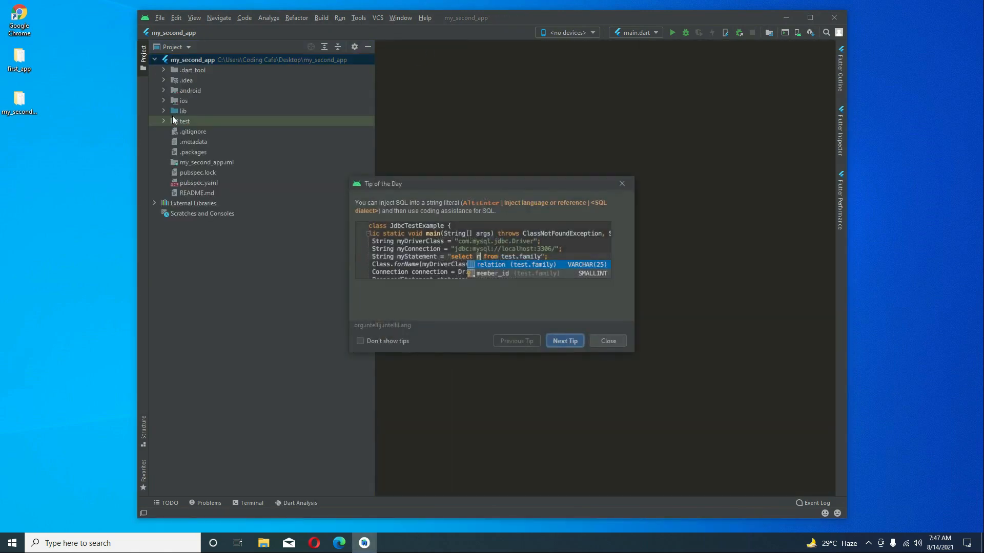
{"action": "left_click", "coordinate": [607, 341]}
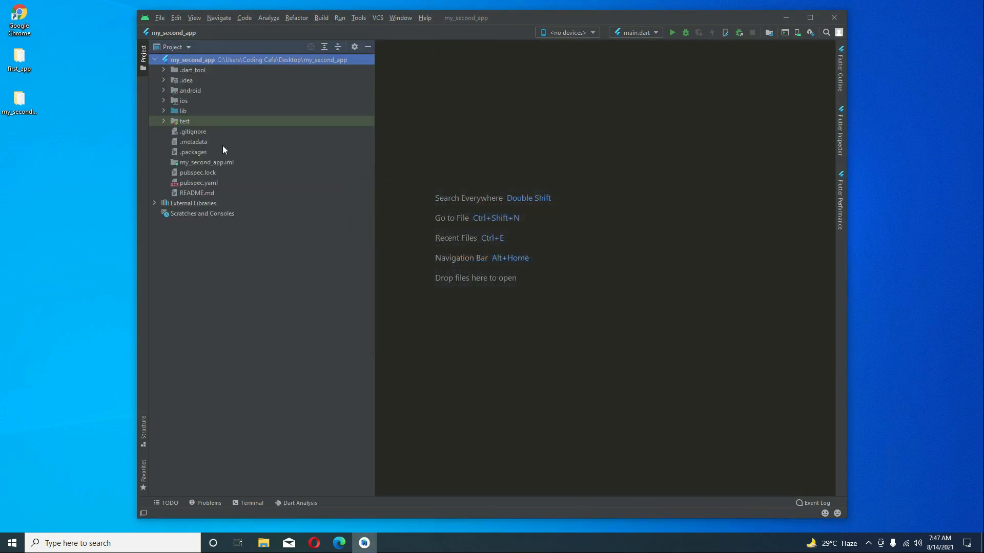
{"action": "left_click", "coordinate": [164, 111]}
{"action": "left_click", "coordinate": [201, 121]}
{"action": "double_click", "coordinate": [201, 120]}
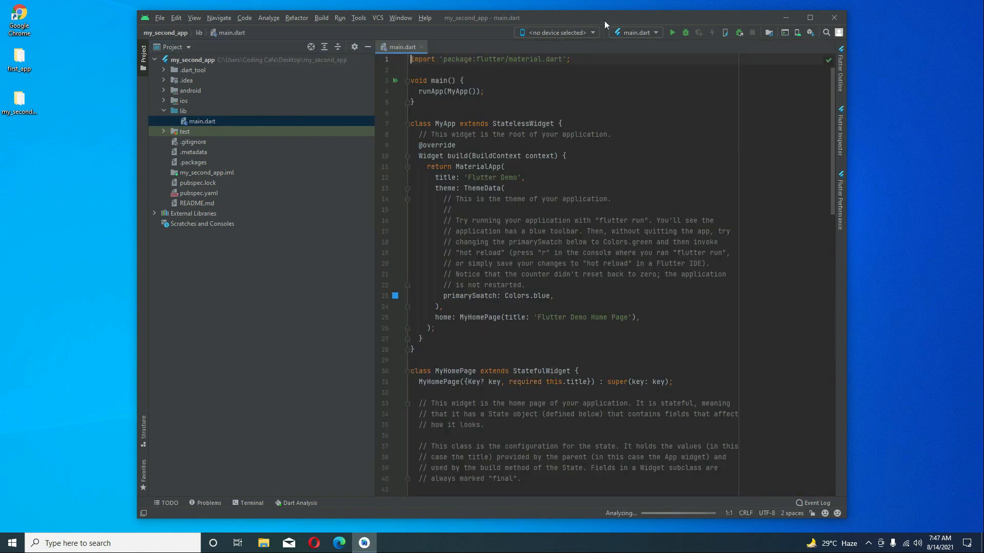
- Move the Android Studio window to the desktop's upper-left corner and extend its lower edge down to the taskbar
{"action": "left_click_drag", "start_coordinate": [605, 18], "coordinate": [469, 11]}
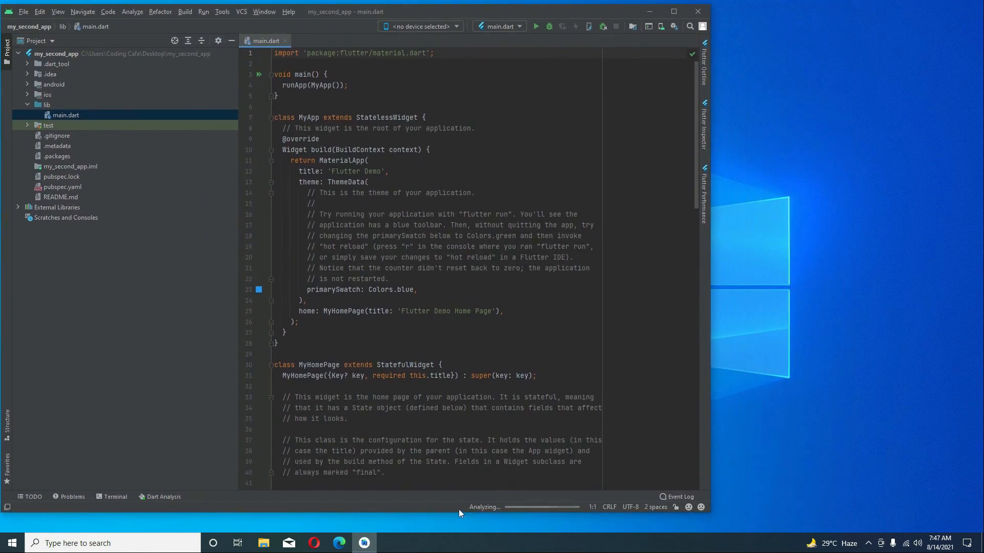
{"action": "left_click_drag", "start_coordinate": [458, 512], "coordinate": [458, 529]}
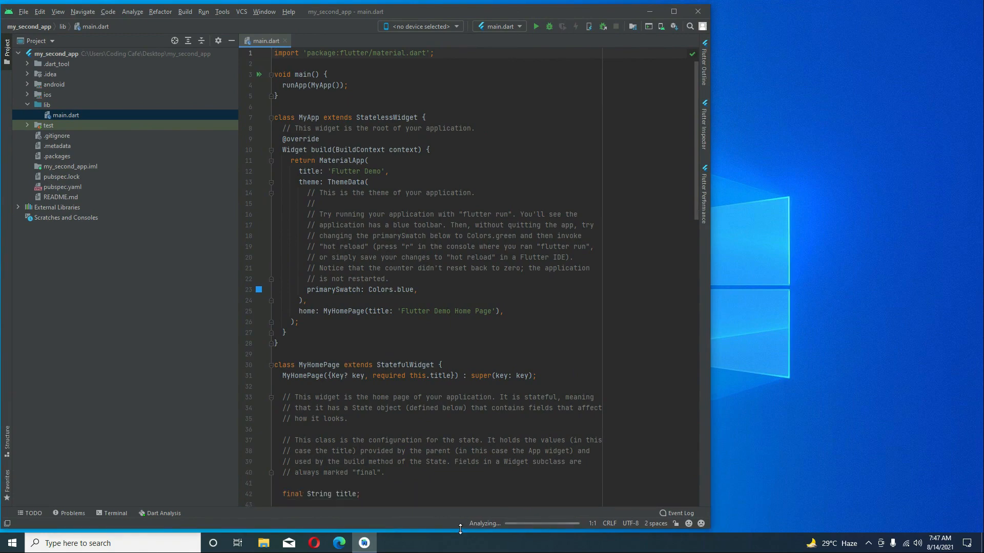
- Start creating a virtual device in the AVD Manager with the Pixel XL phone as its hardware definition
{"action": "left_click", "coordinate": [660, 27]}
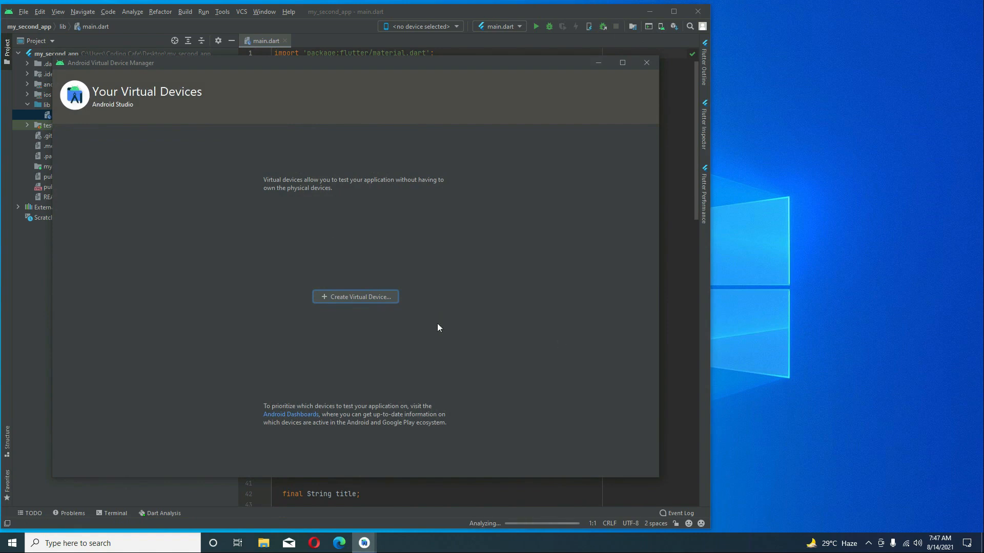
{"action": "left_click", "coordinate": [355, 297]}
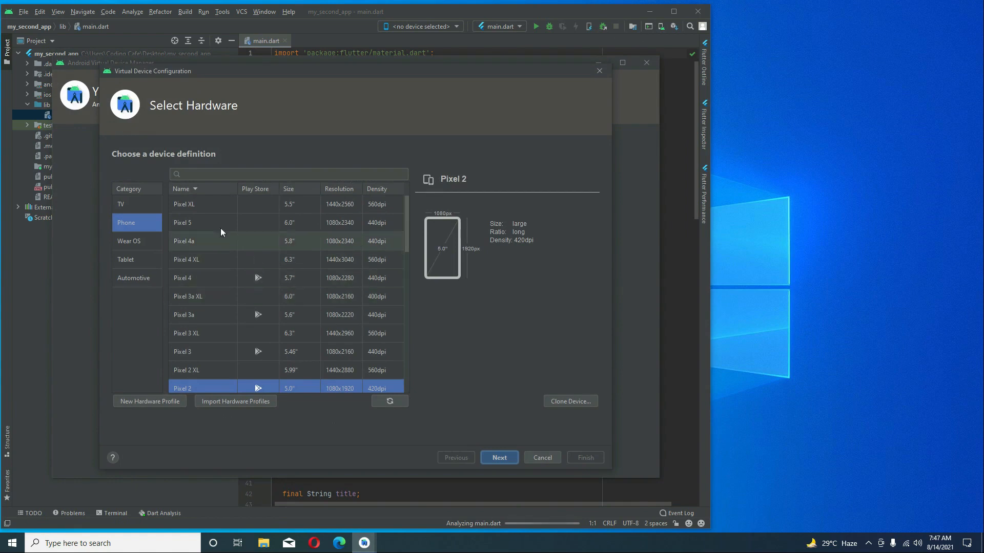
{"action": "left_click", "coordinate": [192, 204]}
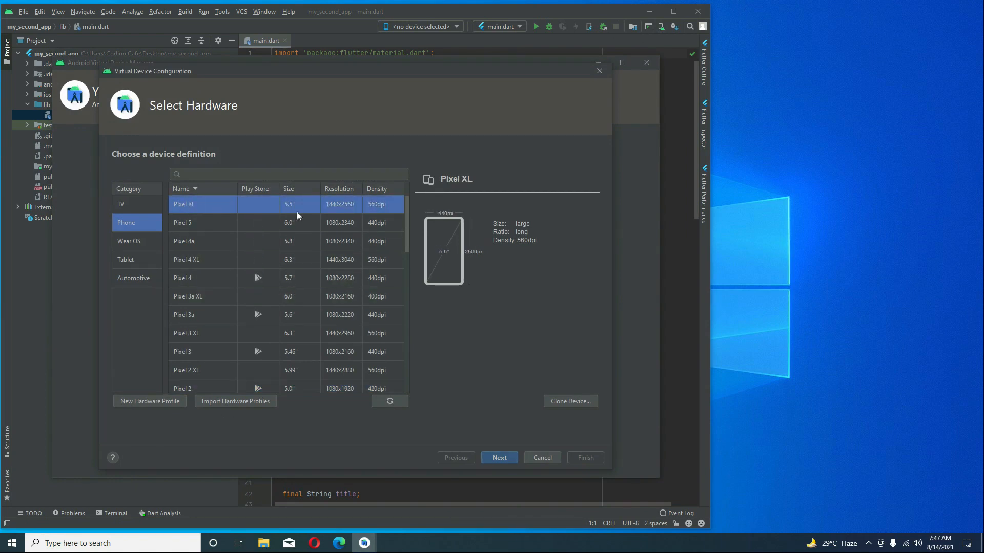
{"action": "left_click", "coordinate": [498, 459]}
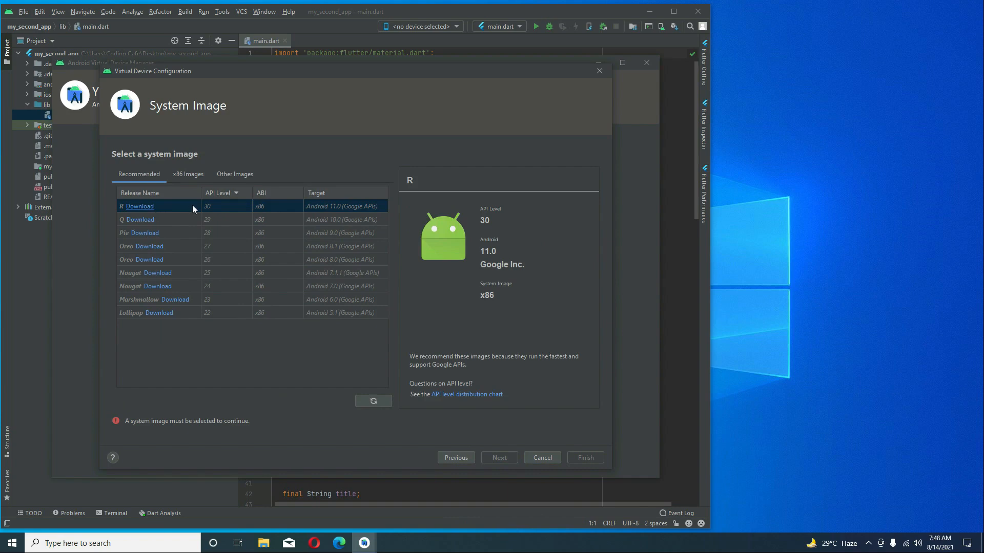
- Download and install the recommended R system image (API 30, x86, Android 11.0 with Google APIs)
{"action": "left_click", "coordinate": [147, 208]}
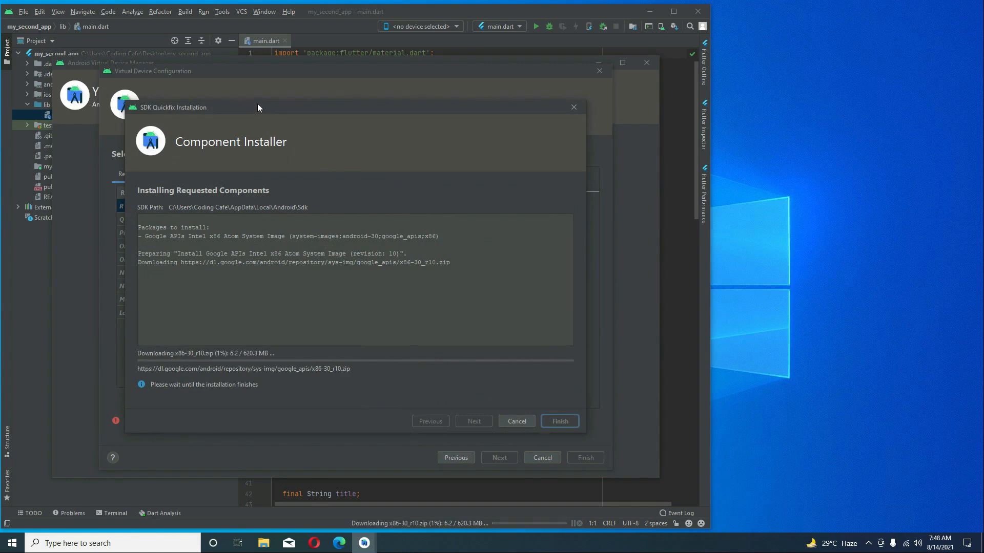
{"action": "left_click_drag", "start_coordinate": [263, 104], "coordinate": [427, 126]}
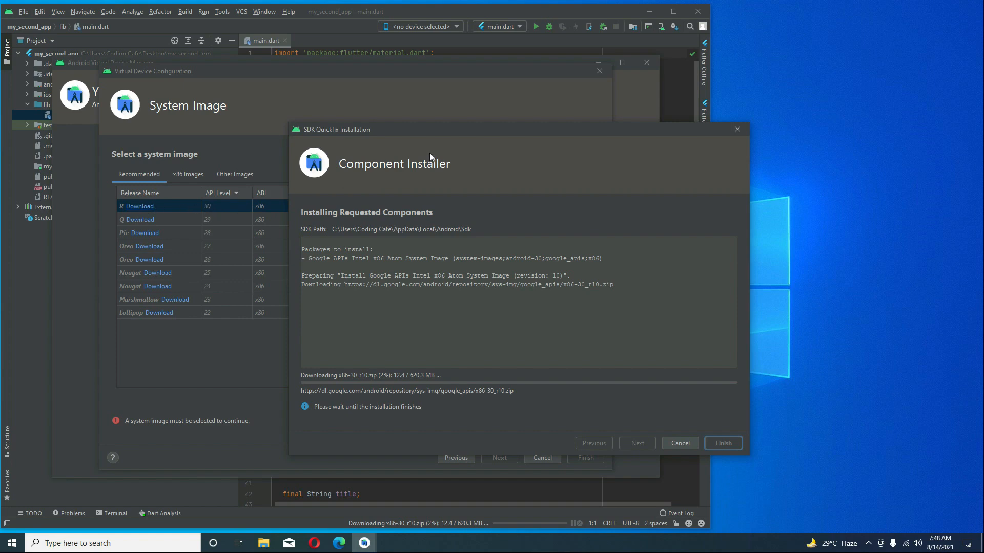
{"action": "left_click_drag", "start_coordinate": [457, 133], "coordinate": [275, 125]}
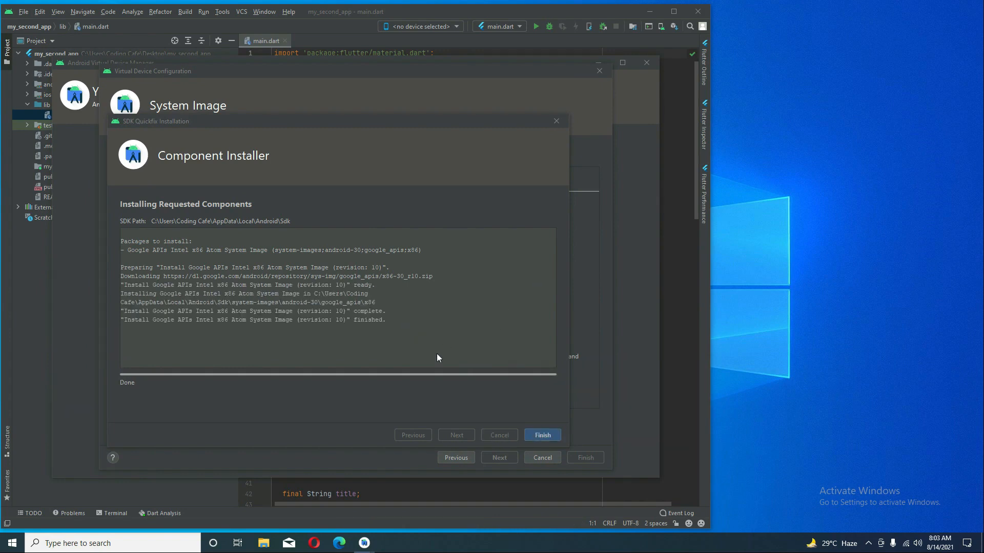
{"action": "left_click", "coordinate": [555, 433]}
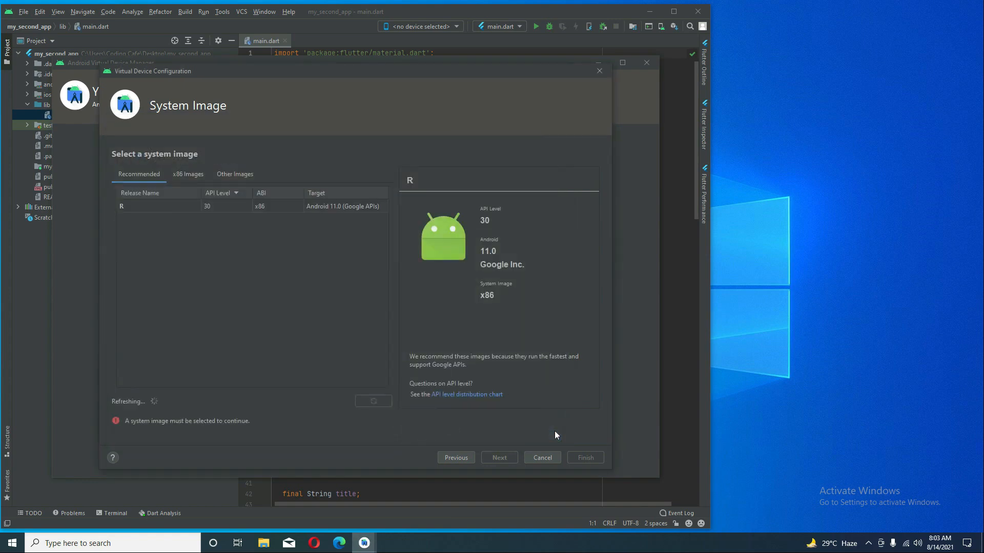
- Select the R system image and create the virtual device with its default name and portrait orientation
{"action": "left_click", "coordinate": [139, 210]}
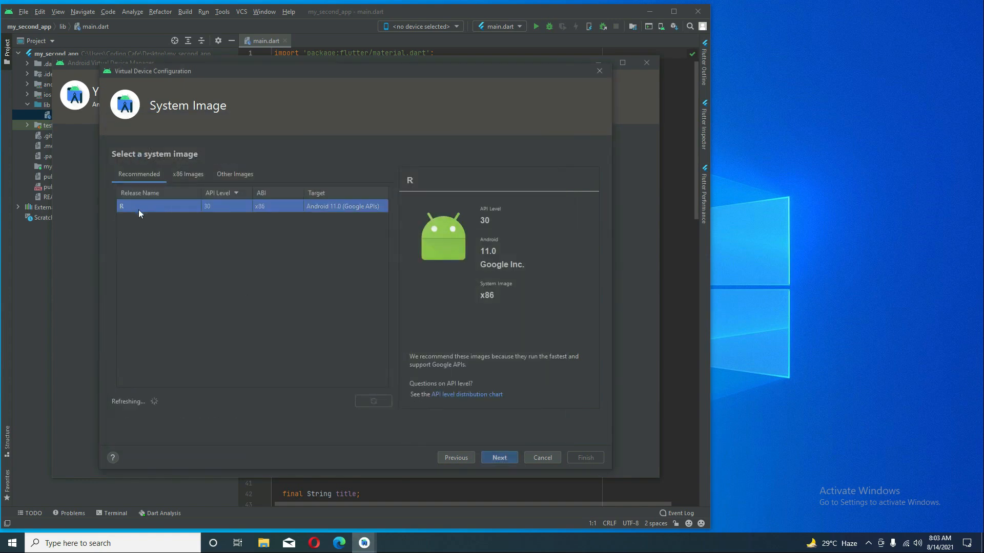
{"action": "left_click", "coordinate": [514, 459]}
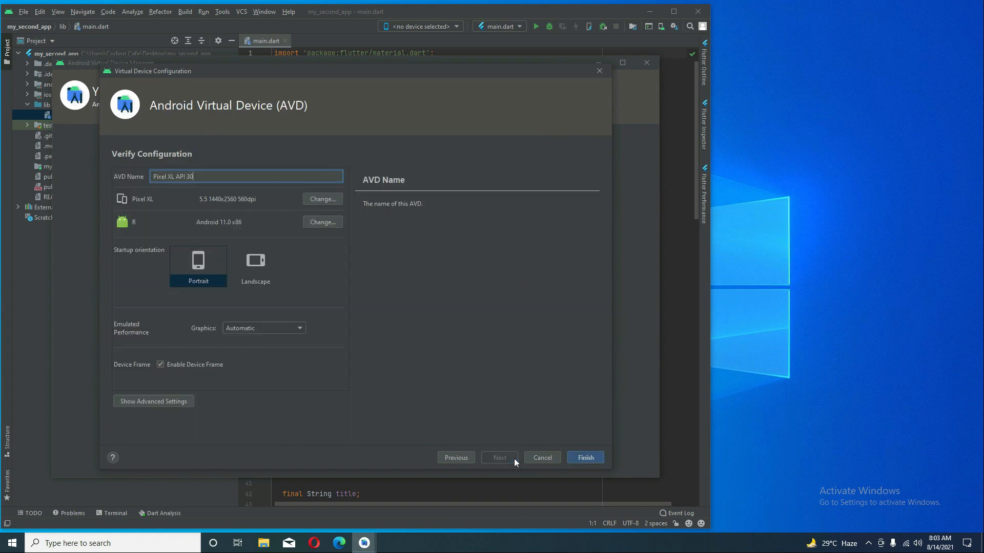
{"action": "left_click", "coordinate": [591, 459]}
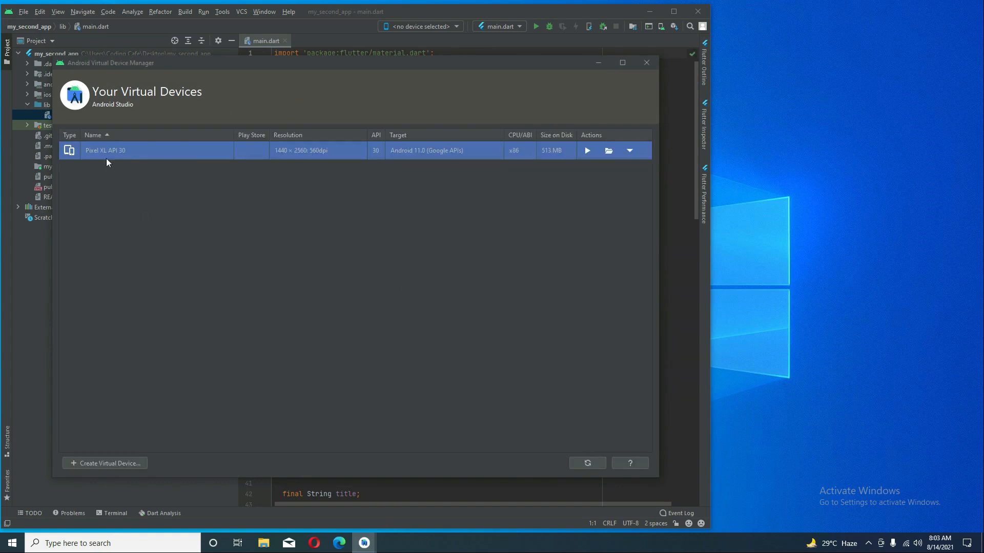
- Launch the Pixel XL API 30 emulator and close the Virtual Device Manager
{"action": "left_click", "coordinate": [587, 152]}
{"action": "left_click", "coordinate": [357, 286]}
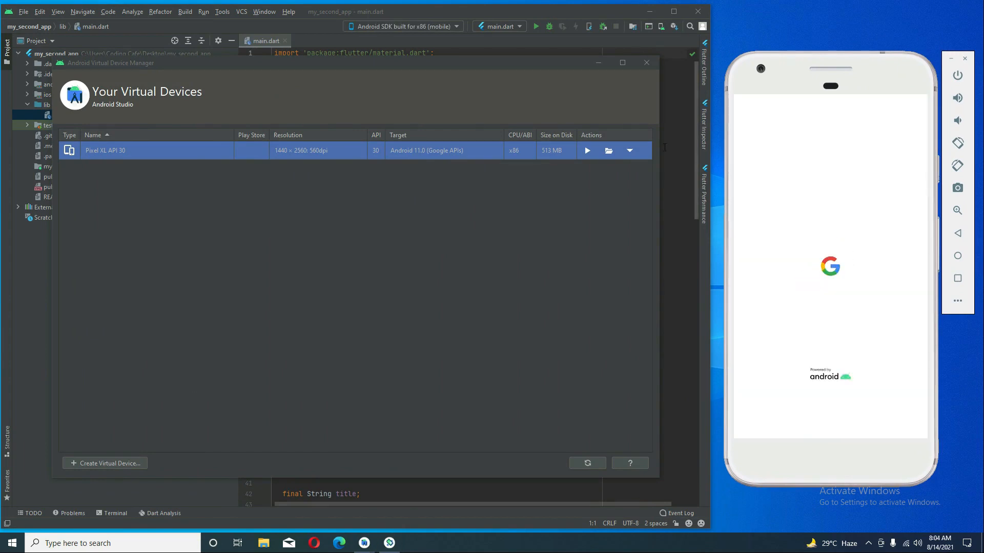
{"action": "left_click", "coordinate": [649, 67]}
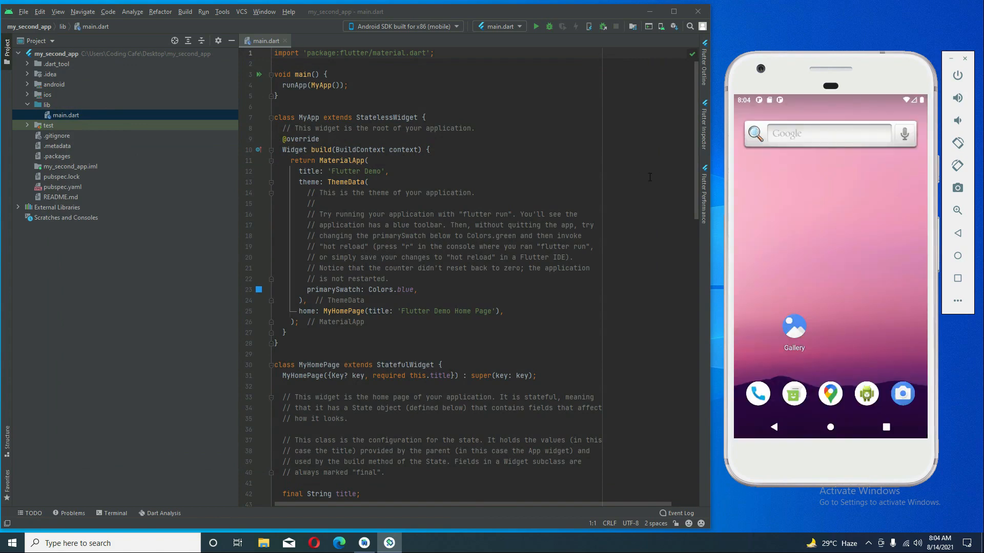
- Enlarge the emulator window, run main.dart on the emulated device and reposition the emulator so it fits on the desktop
{"action": "left_click_drag", "start_coordinate": [937, 483], "coordinate": [941, 510]}
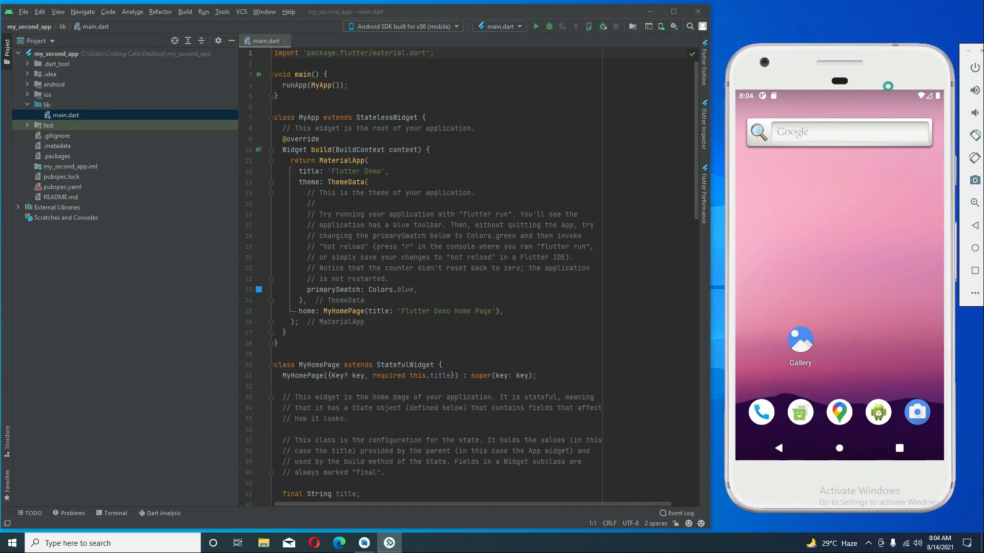
{"action": "left_click", "coordinate": [536, 26]}
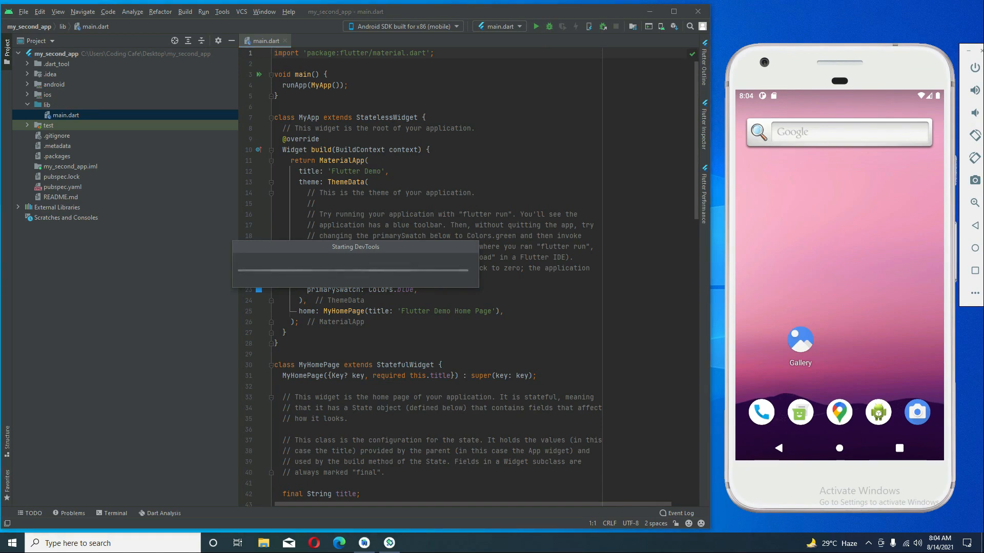
{"action": "left_click_drag", "start_coordinate": [900, 63], "coordinate": [890, 65]}
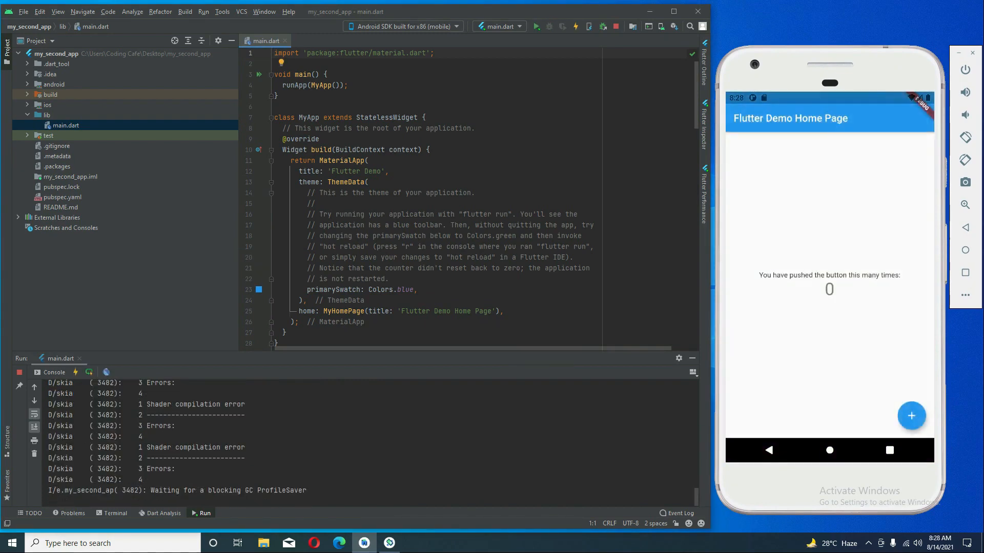
- Test the running demo app in the emulator by incrementing its counter to 12
{"action": "double_click", "coordinate": [910, 418]}
{"action": "double_click", "coordinate": [909, 419]}
{"action": "double_click", "coordinate": [908, 421]}
{"action": "double_click", "coordinate": [911, 420]}
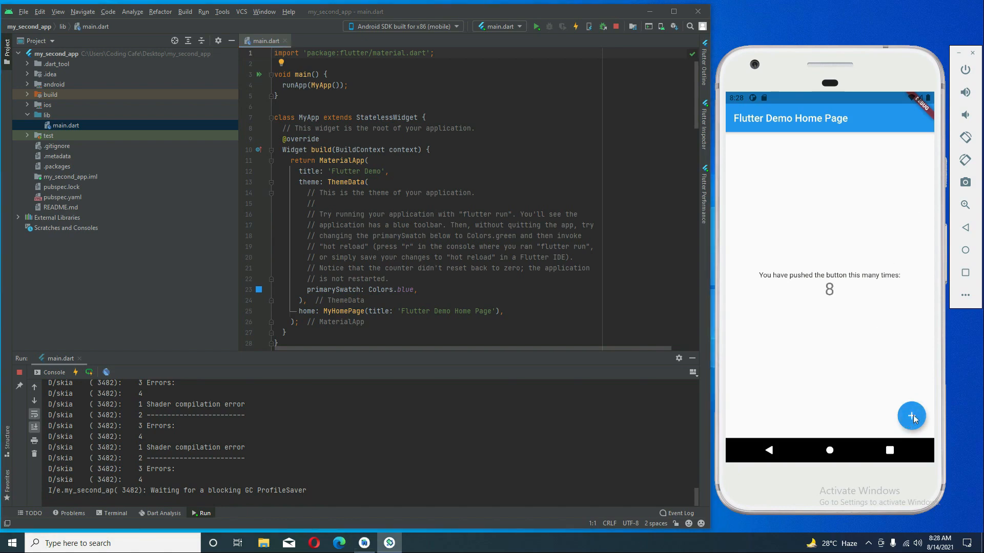
{"action": "left_click", "coordinate": [914, 419]}
{"action": "double_click", "coordinate": [914, 419]}
{"action": "left_click", "coordinate": [916, 419]}
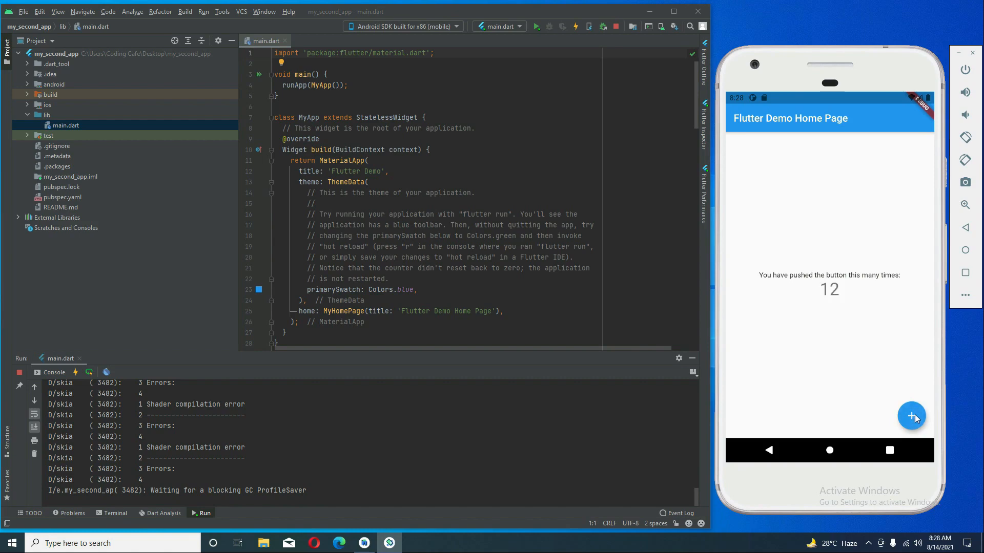